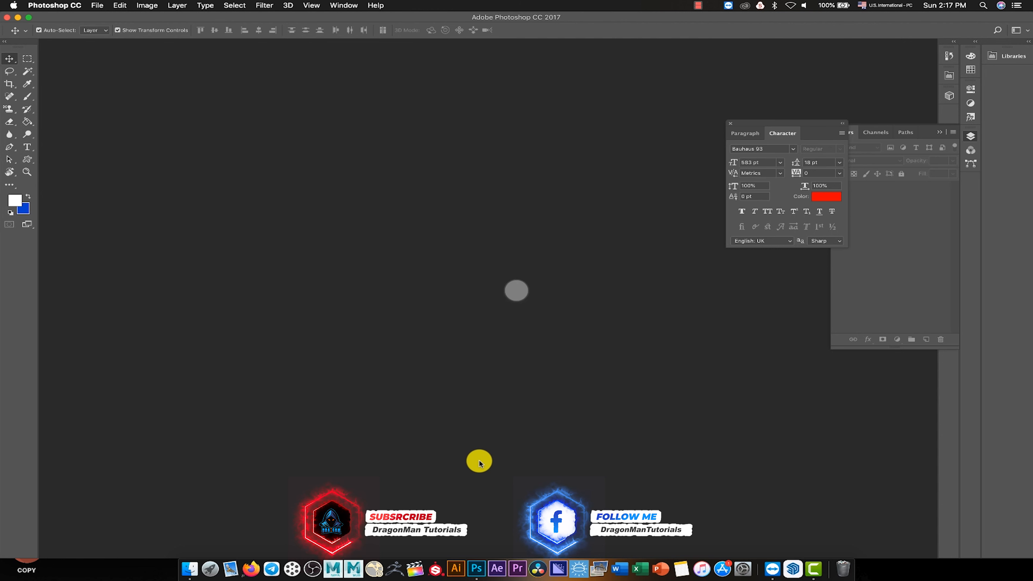
# Create a new 1800 x 1280 pixel RGB document at 72 pixels/inch with a white background
pyautogui.click(98, 6)
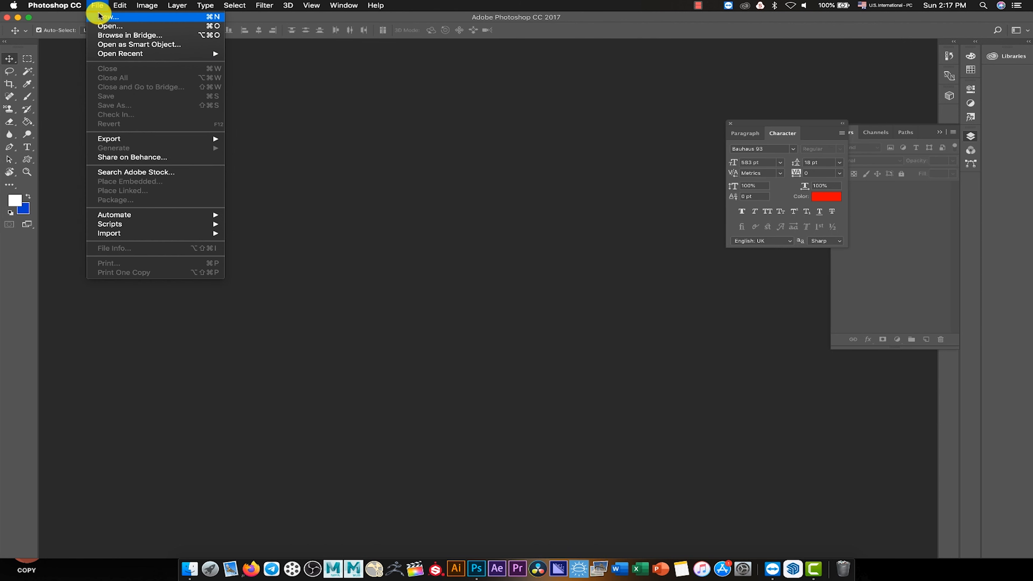
pyautogui.click(105, 19)
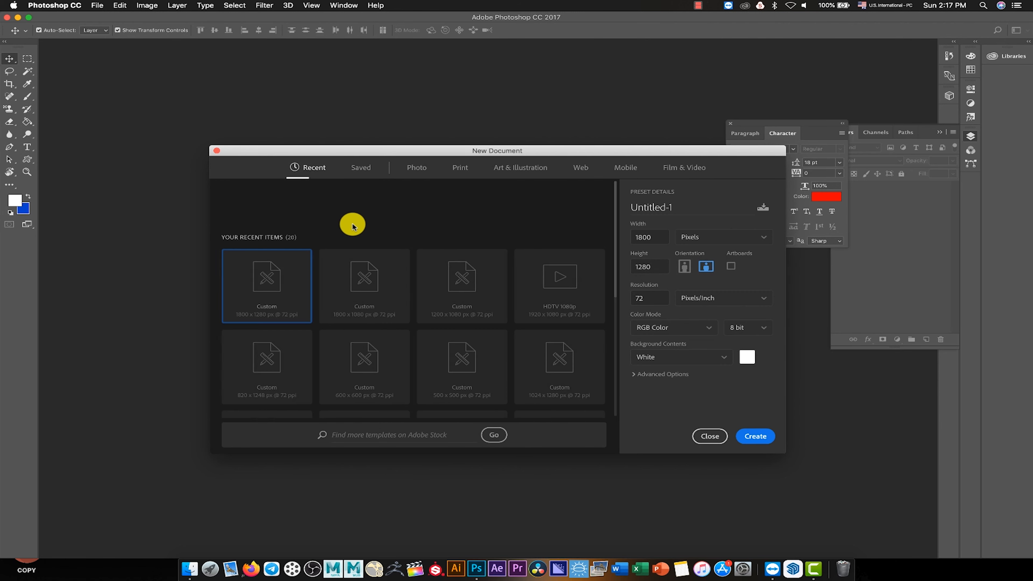
pyautogui.click(757, 435)
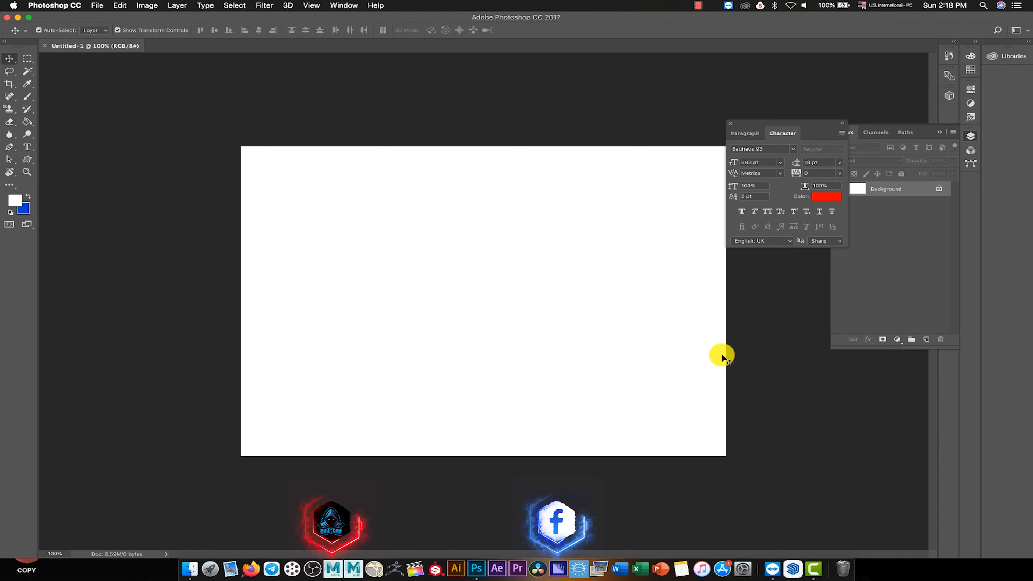
# Add the word "Candy" as a text layer in Bauhaus 93 on the canvas
pyautogui.click(28, 145)
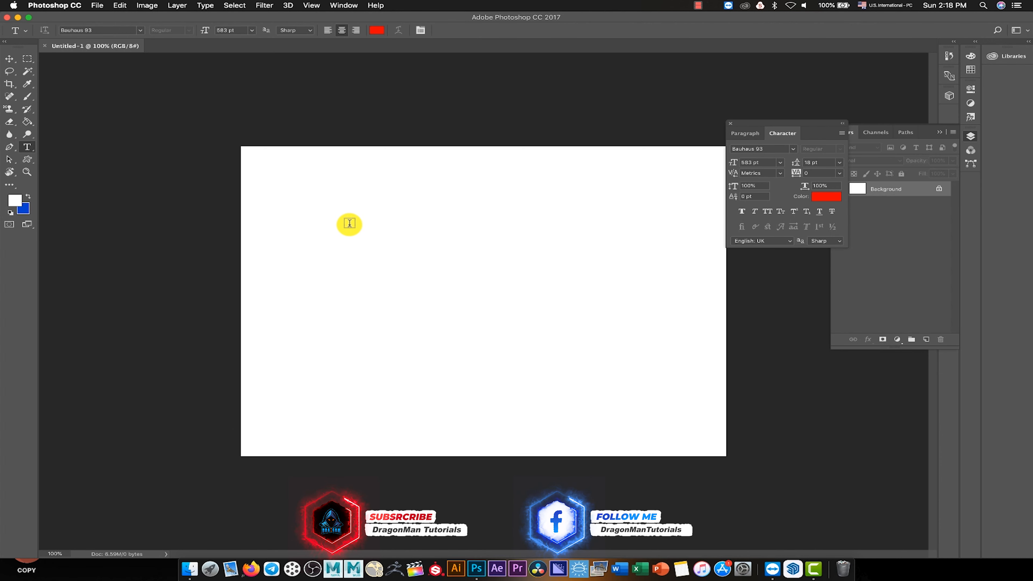
pyautogui.click(358, 311)
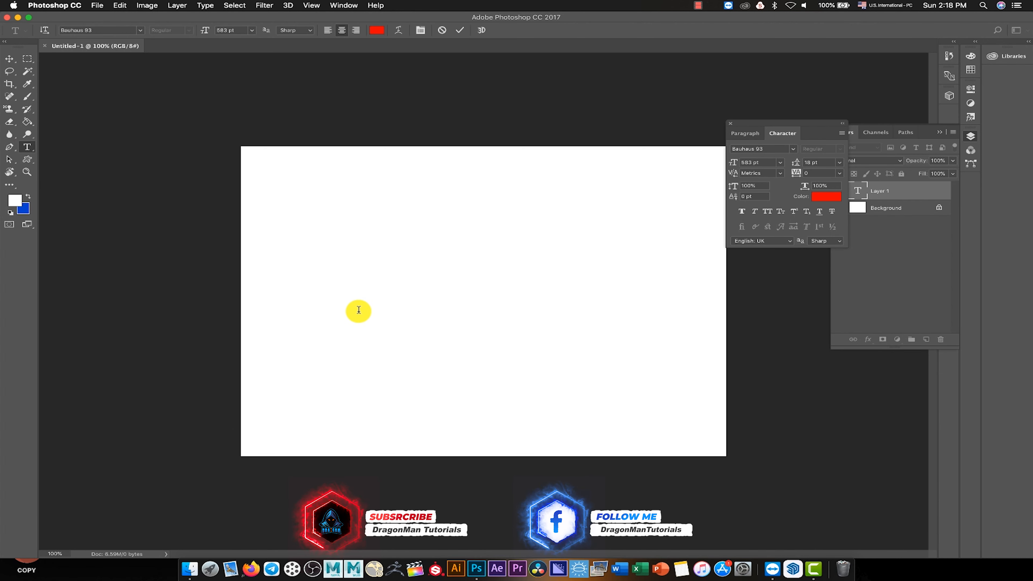
pyautogui.write('S')
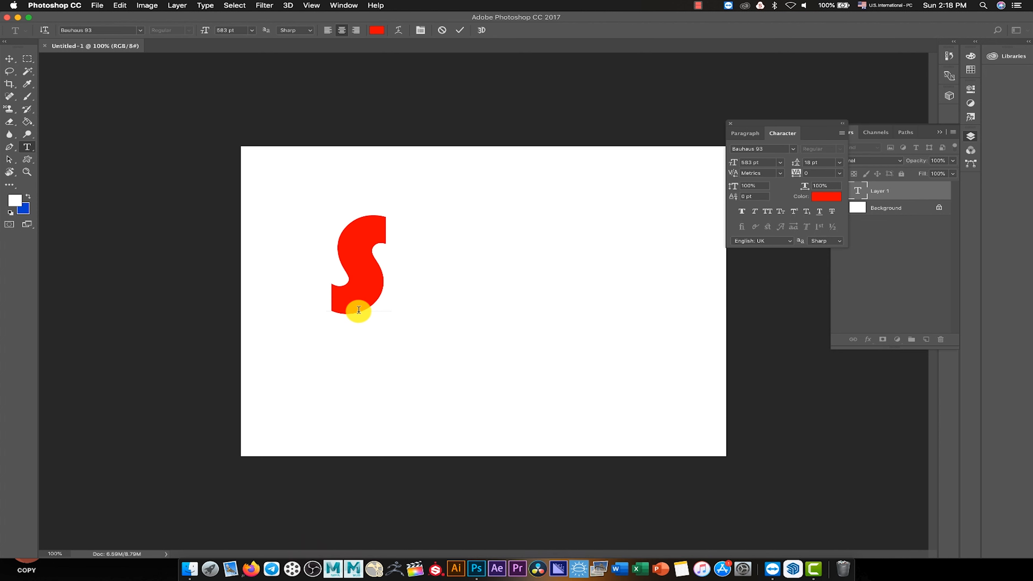
pyautogui.press('BackSpace')
pyautogui.write('C')
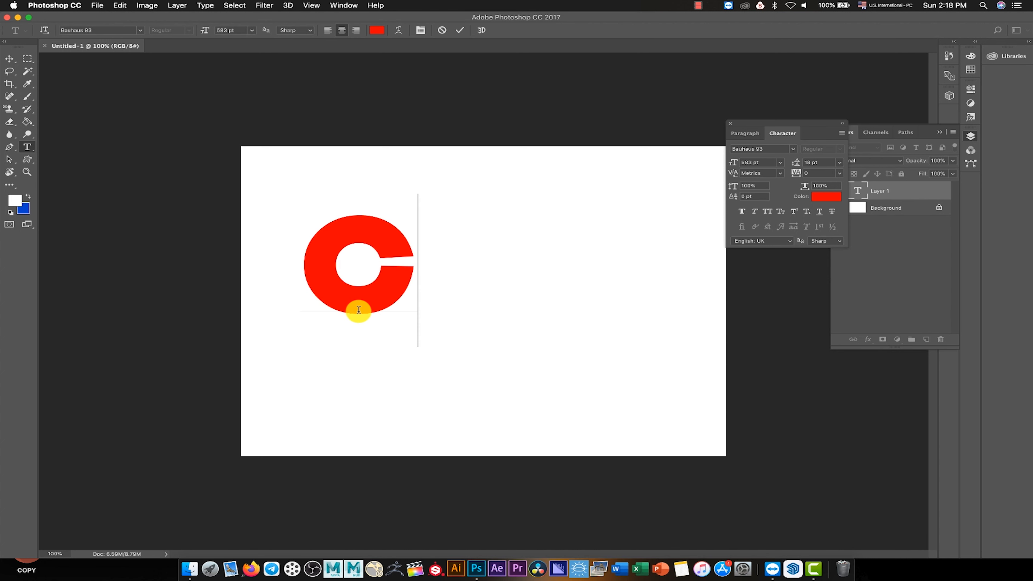
pyautogui.write('an')
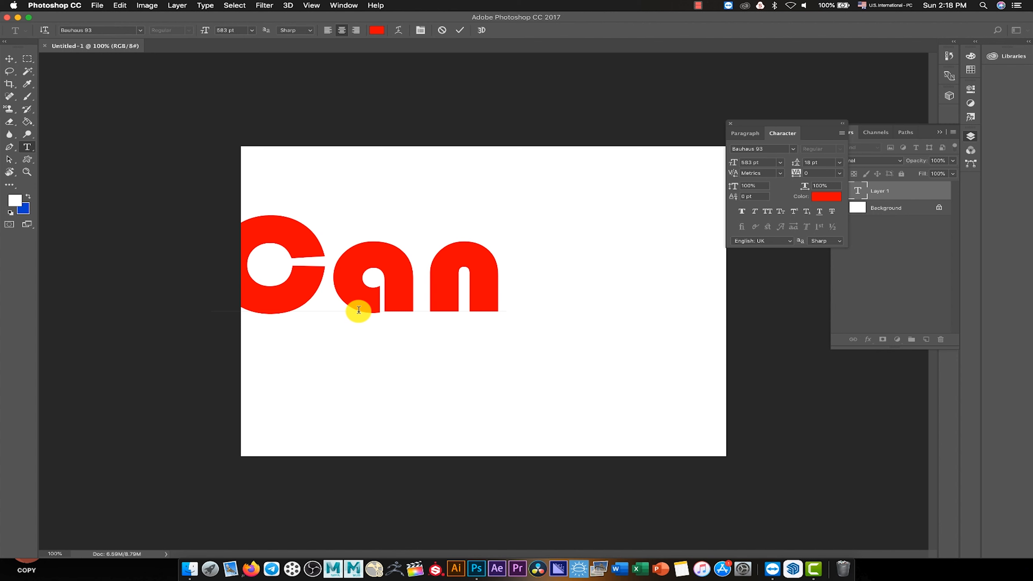
pyautogui.write('dy')
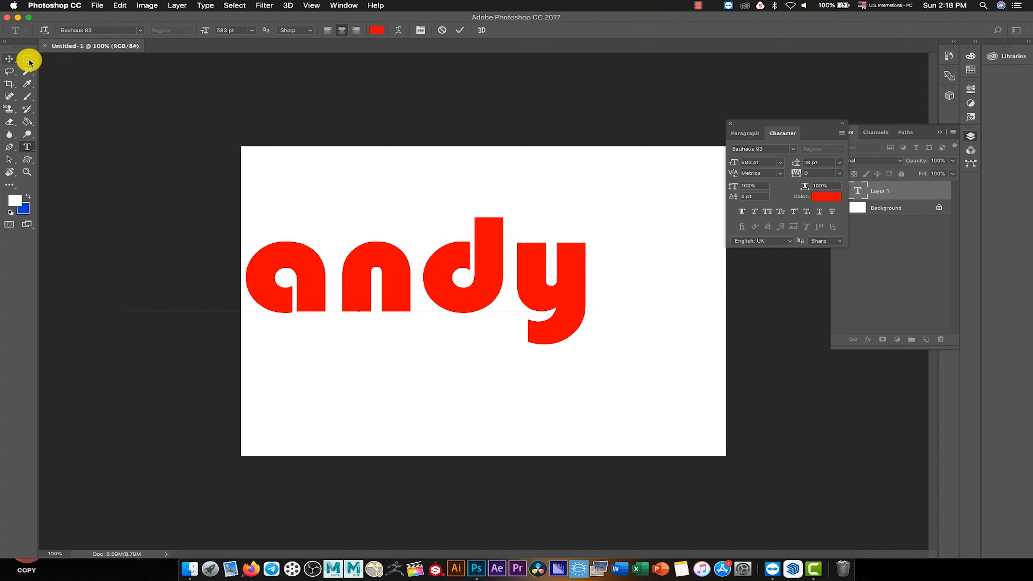
pyautogui.click(461, 30)
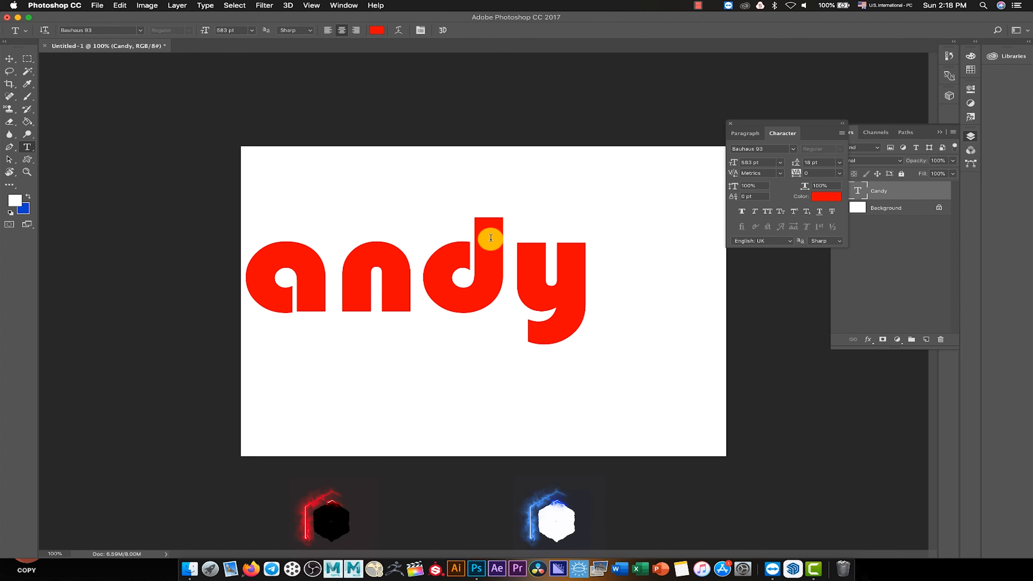
# Move the Candy text to the middle of the canvas and set its font size to 522 pt
pyautogui.click(8, 59)
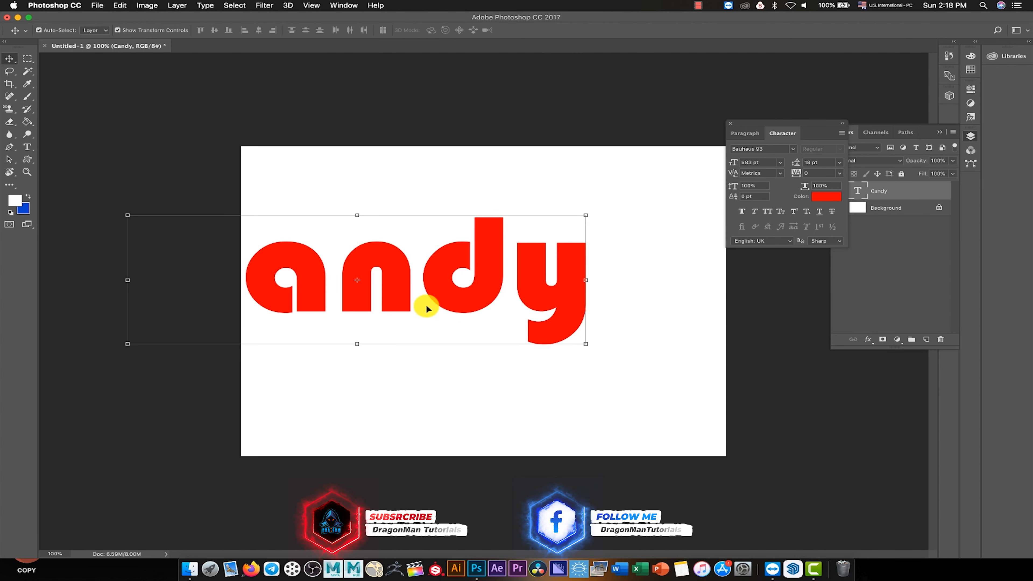
pyautogui.moveTo(406, 295); pyautogui.dragTo(523, 327)
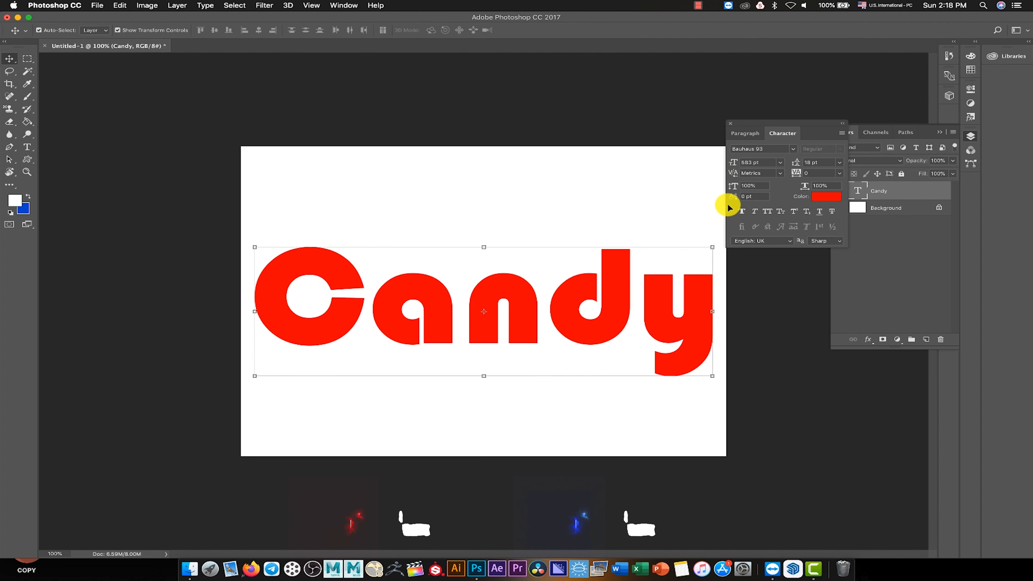
pyautogui.press('t')
pyautogui.click(626, 307)
pyautogui.press('super+a')
pyautogui.moveTo(733, 167); pyautogui.dragTo(699, 169)
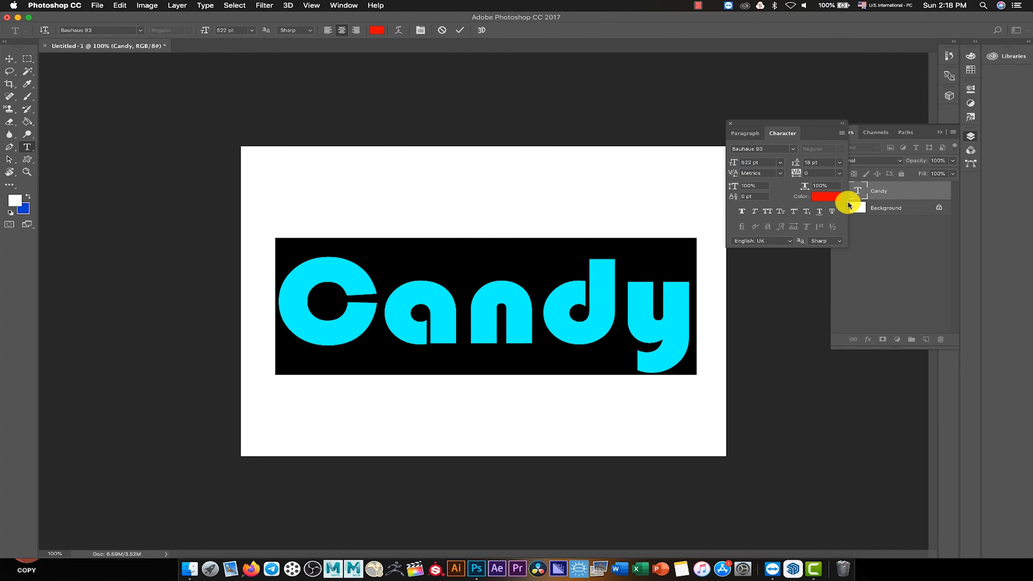
# Change the Candy text color to white and commit the text edit
pyautogui.click(836, 199)
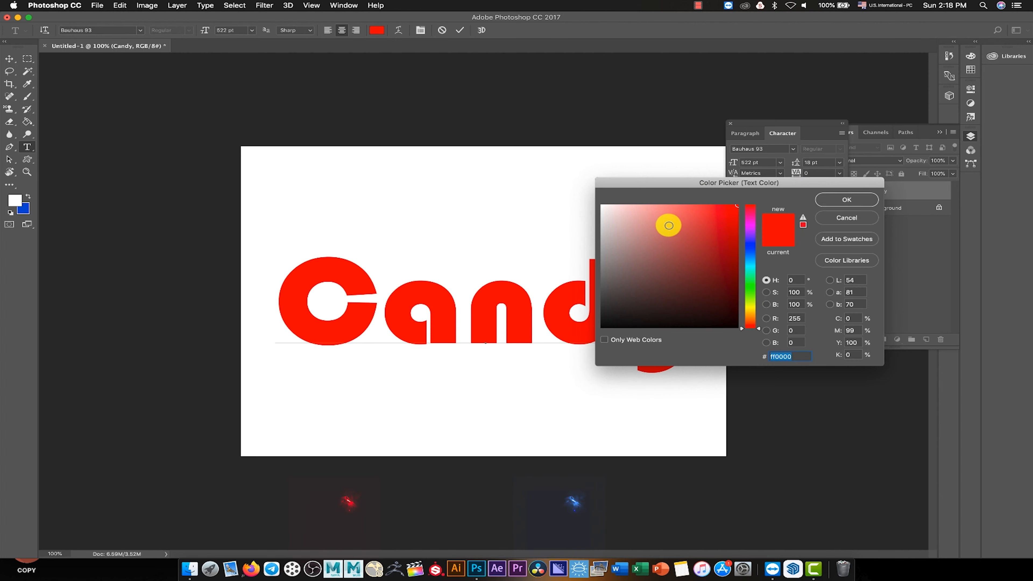
pyautogui.moveTo(667, 223); pyautogui.dragTo(560, 194)
pyautogui.click(837, 199)
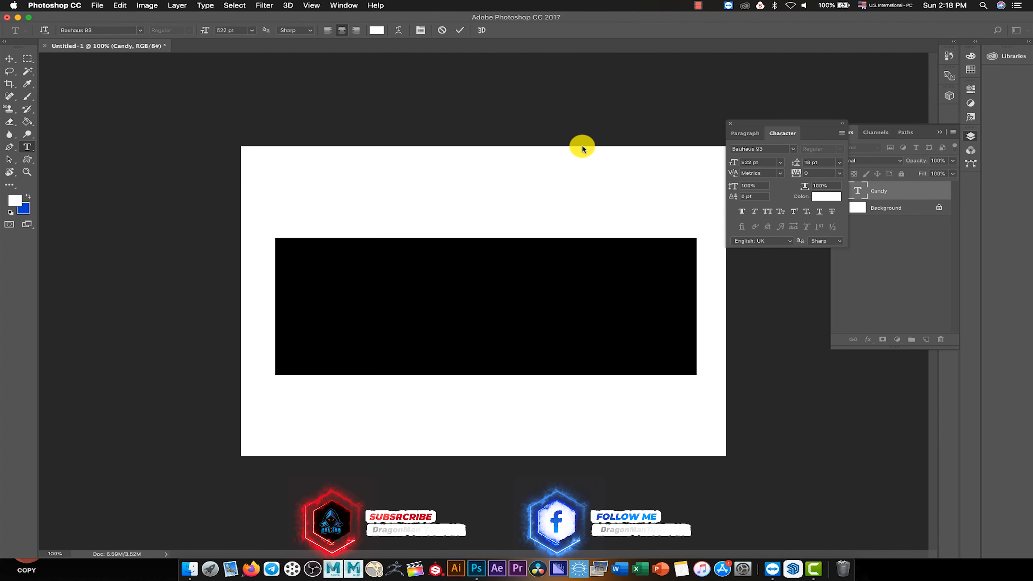
pyautogui.click(12, 62)
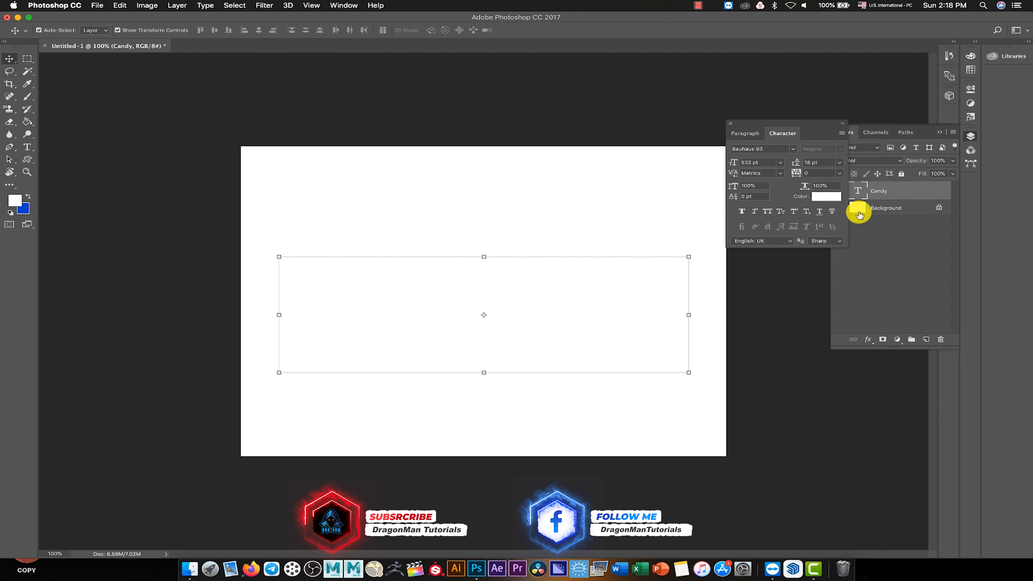
# Unlock the Background layer and add a Color Overlay effect to it
pyautogui.click(886, 204)
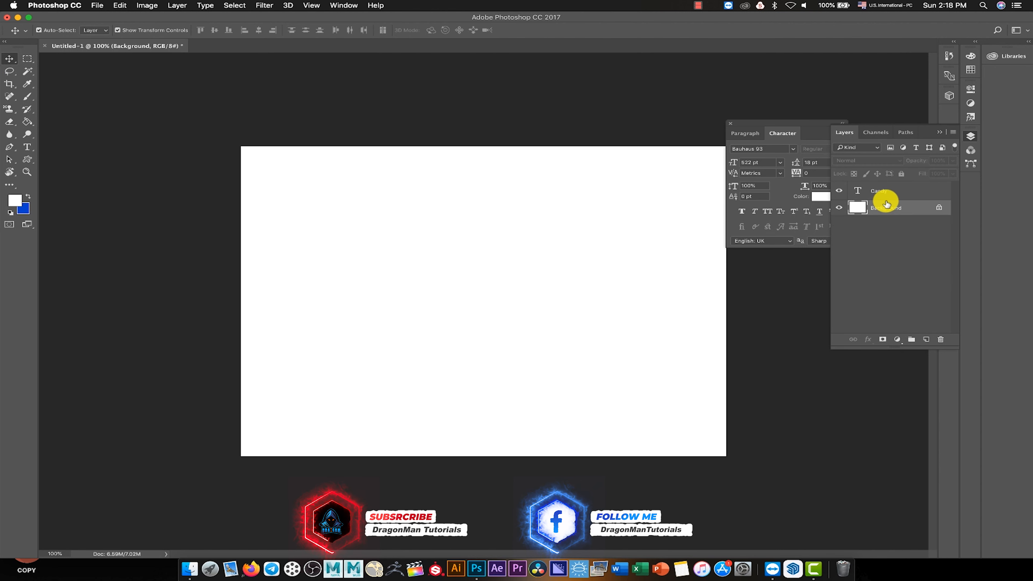
pyautogui.click(939, 207)
pyautogui.click(868, 343)
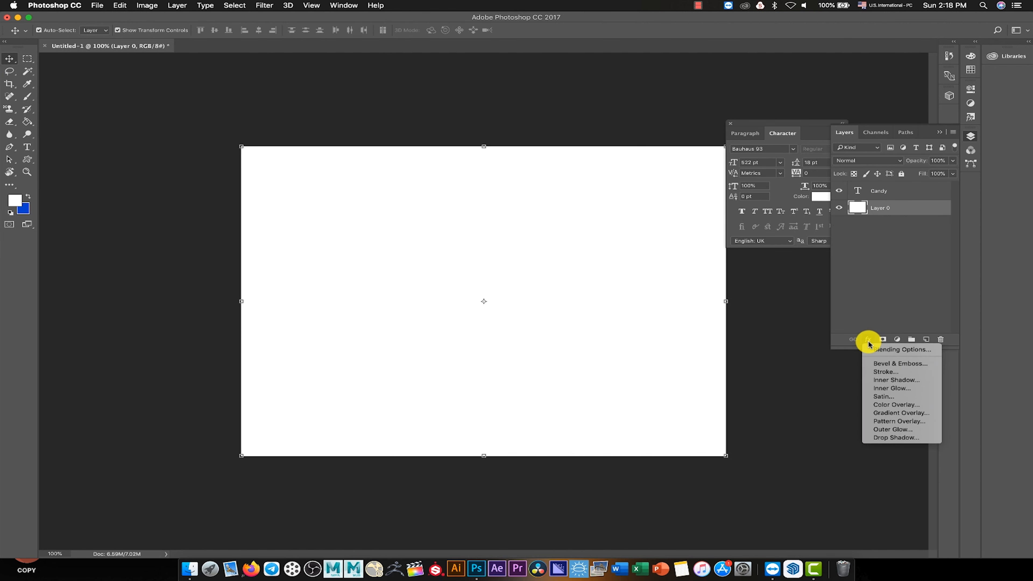
pyautogui.click(903, 408)
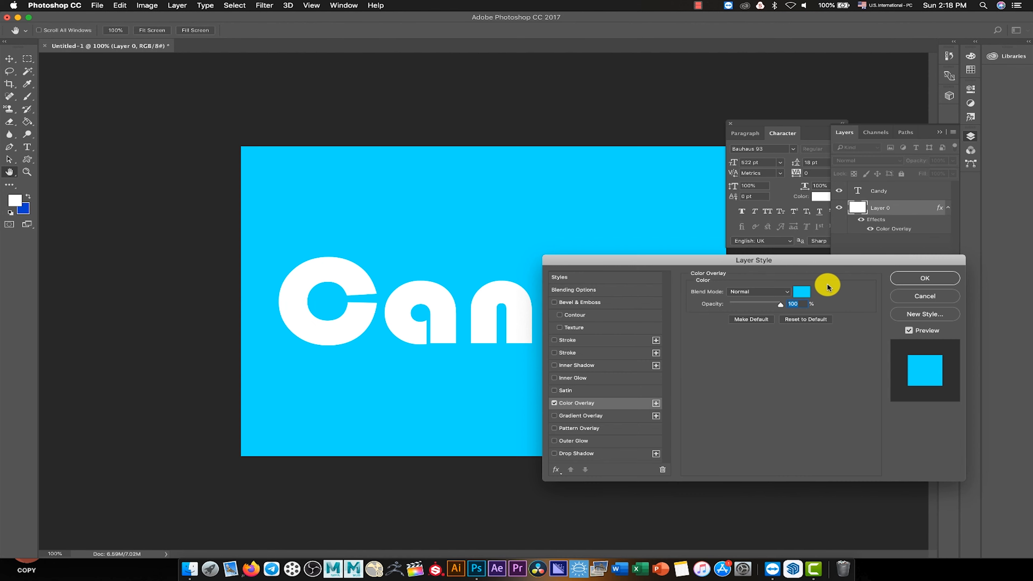
# Set the background's overlay color to the soft blue 56ace2 and apply the layer style
pyautogui.click(802, 292)
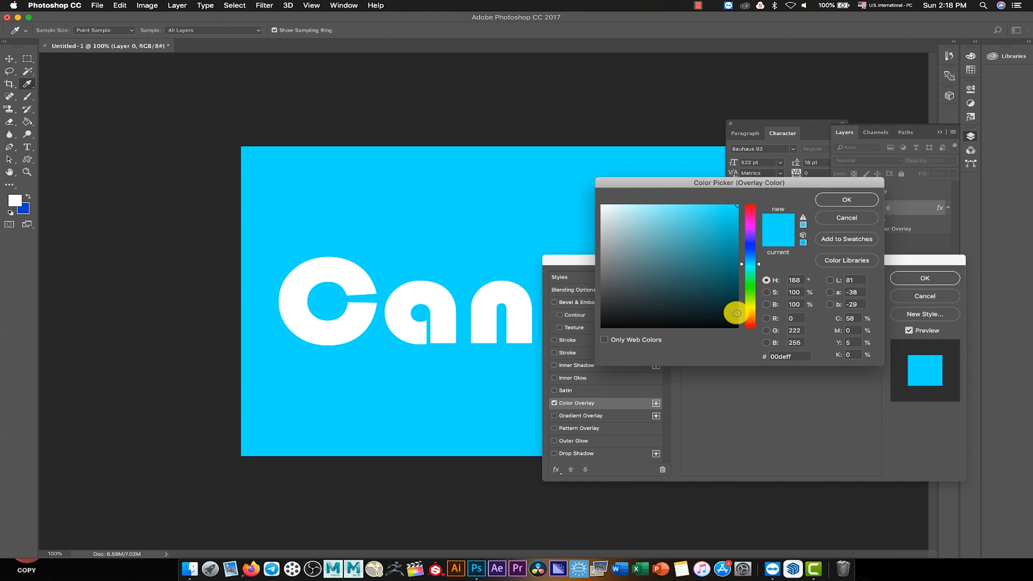
pyautogui.moveTo(749, 265); pyautogui.dragTo(755, 254)
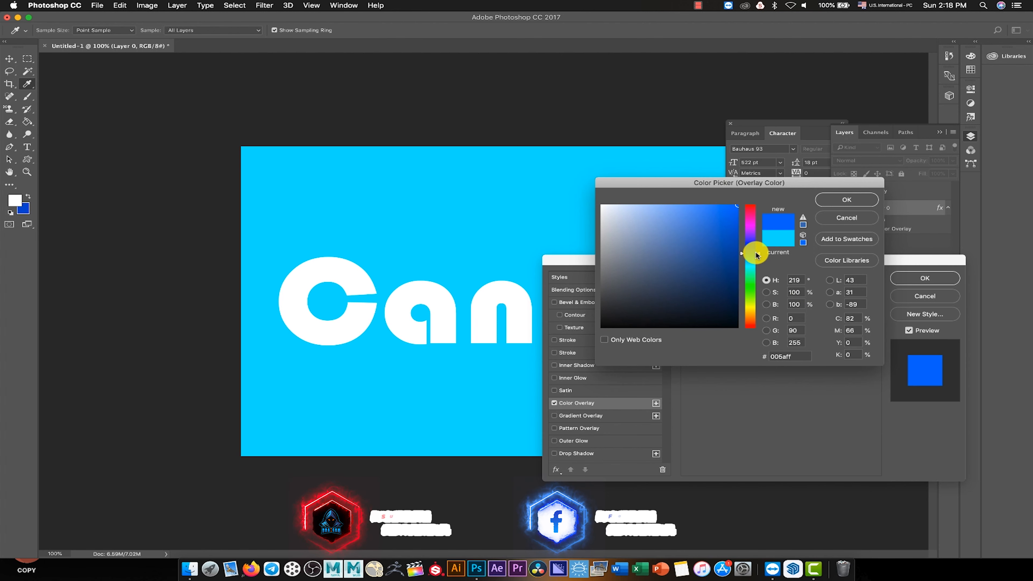
pyautogui.moveTo(756, 254); pyautogui.dragTo(756, 257)
pyautogui.moveTo(698, 240)
pyautogui.mouseDown()
pyautogui.moveTo(712, 271)
pyautogui.moveTo(717, 240)
pyautogui.moveTo(705, 242)
pyautogui.mouseUp()
pyautogui.moveTo(752, 264); pyautogui.dragTo(728, 253)
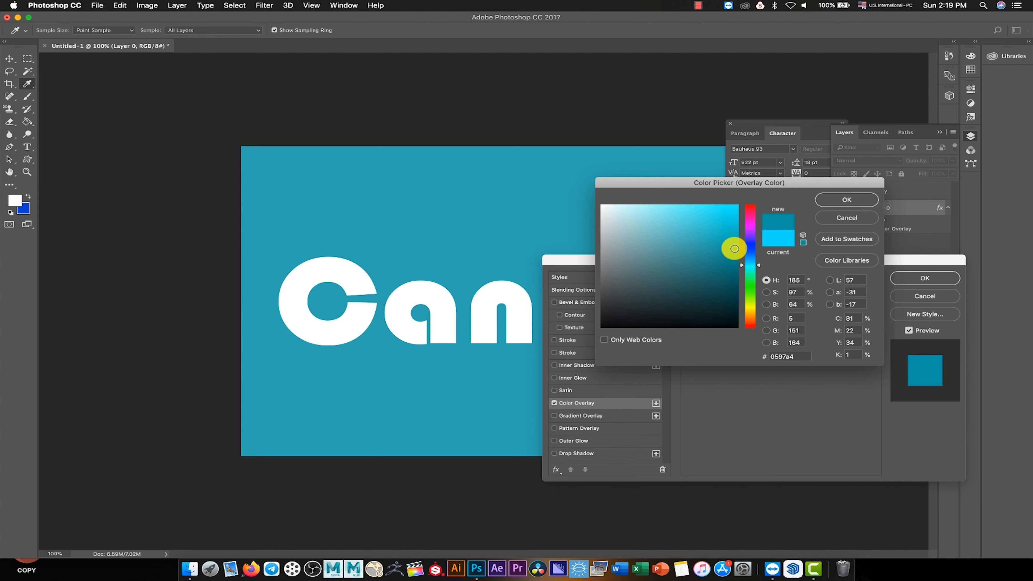
pyautogui.moveTo(745, 266); pyautogui.dragTo(752, 270)
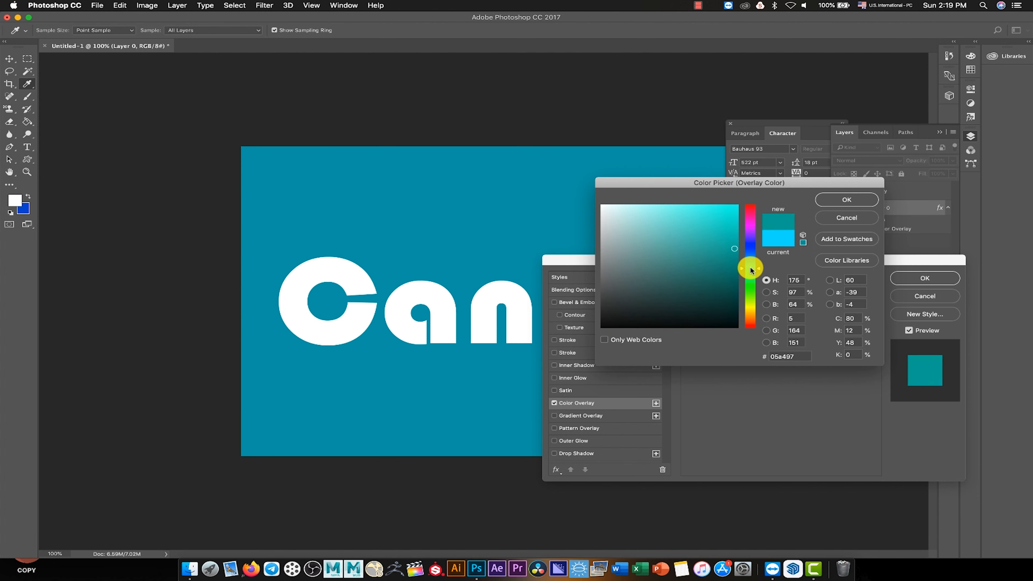
pyautogui.moveTo(722, 235); pyautogui.dragTo(740, 204)
pyautogui.click(751, 270)
pyautogui.moveTo(752, 270); pyautogui.dragTo(754, 271)
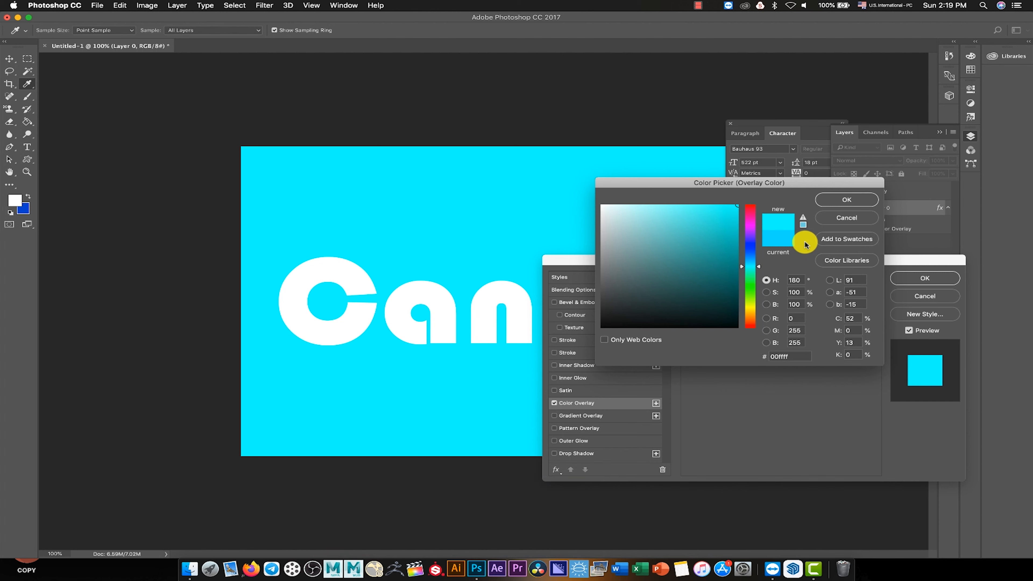
pyautogui.moveTo(754, 272); pyautogui.dragTo(758, 262)
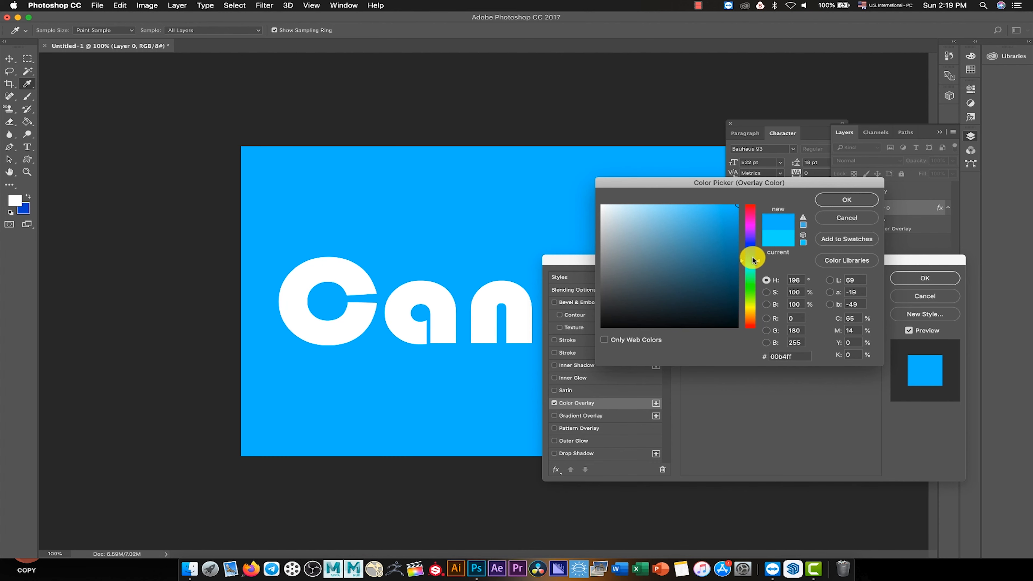
pyautogui.moveTo(753, 263); pyautogui.dragTo(754, 261)
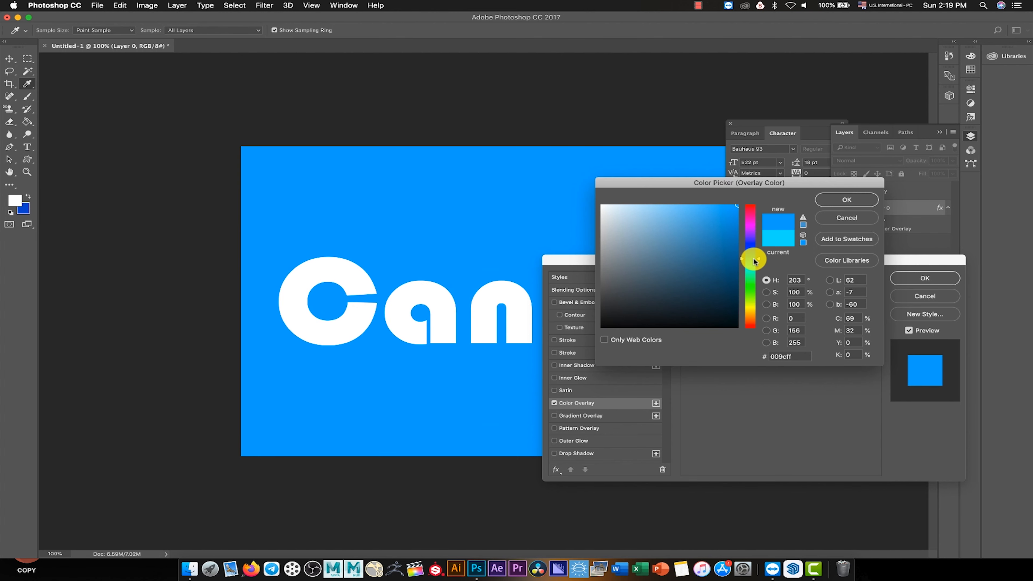
pyautogui.moveTo(710, 222); pyautogui.dragTo(667, 210)
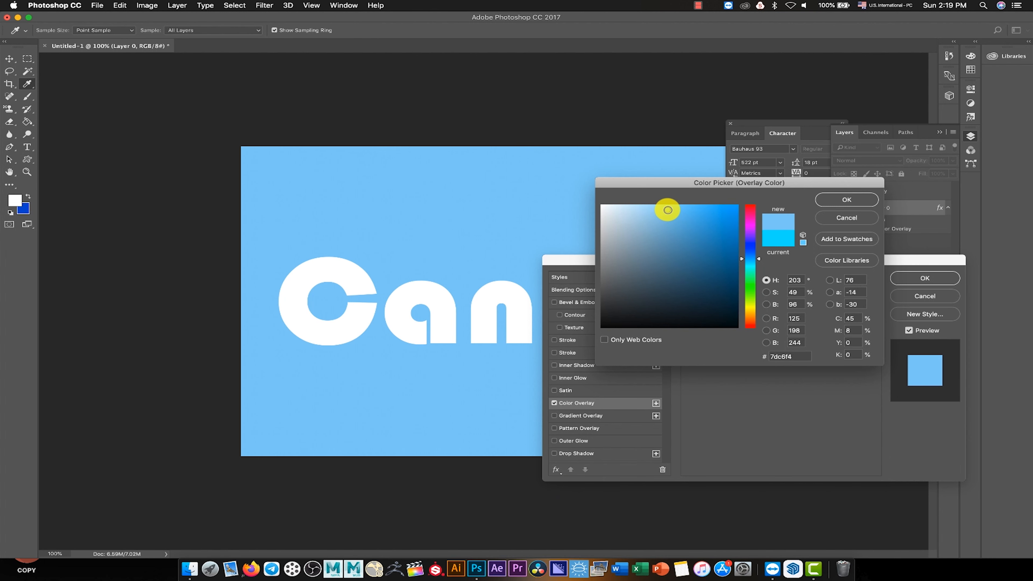
pyautogui.moveTo(679, 220); pyautogui.dragTo(685, 218)
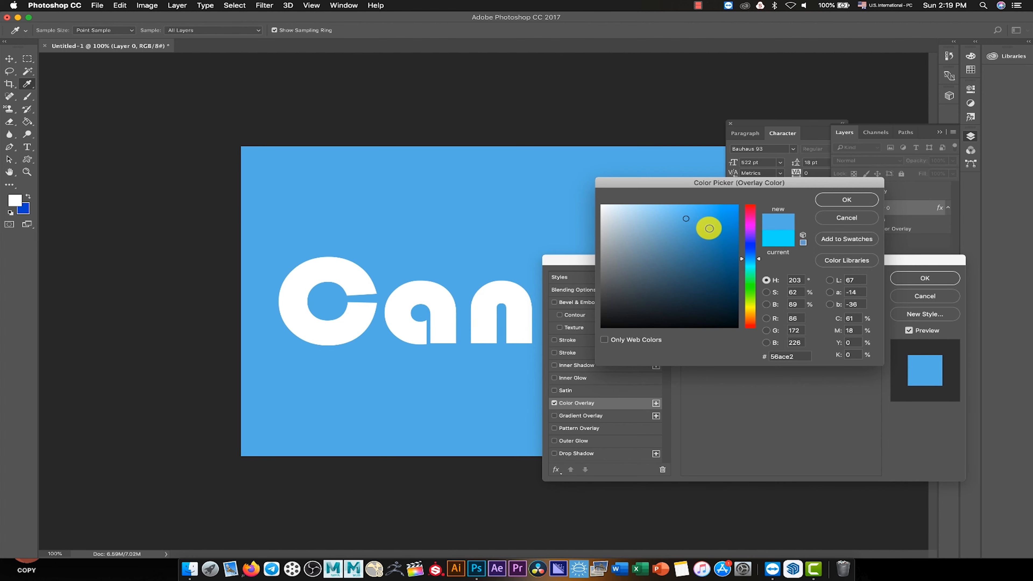
pyautogui.click(834, 199)
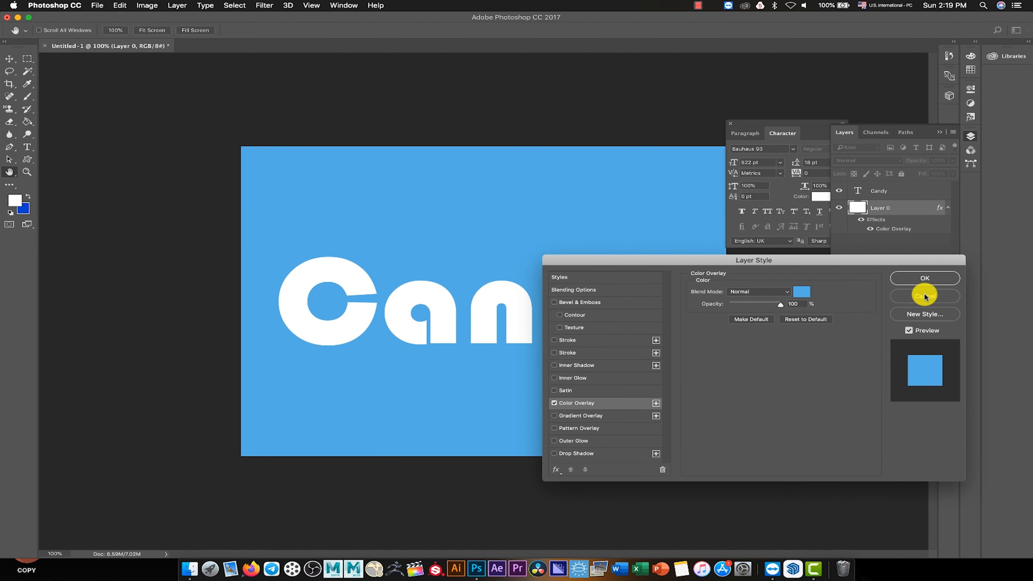
pyautogui.click(922, 278)
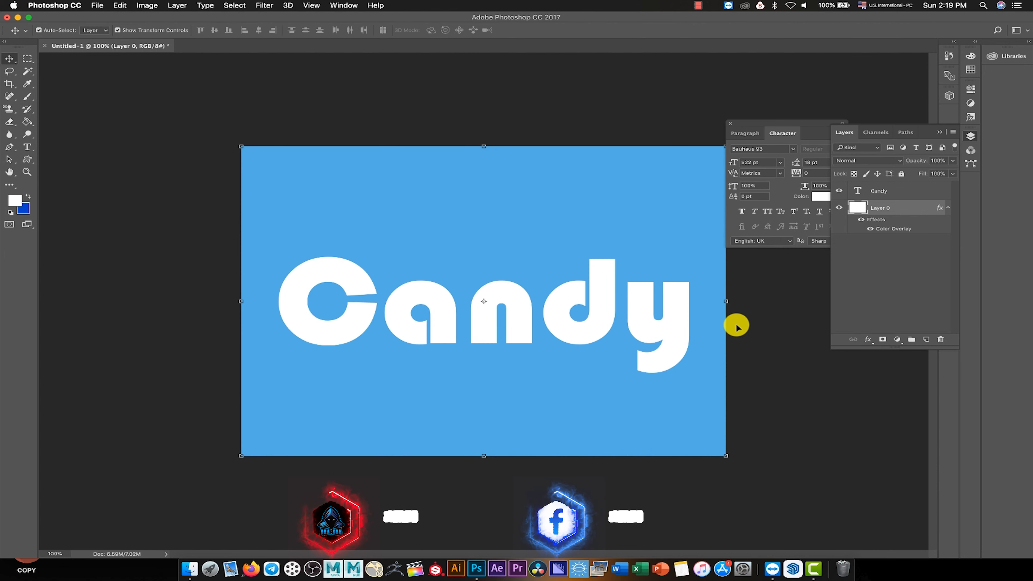
# Convert the Candy text layer to a smart object and close the floating character settings
pyautogui.press('v')
pyautogui.click(676, 323)
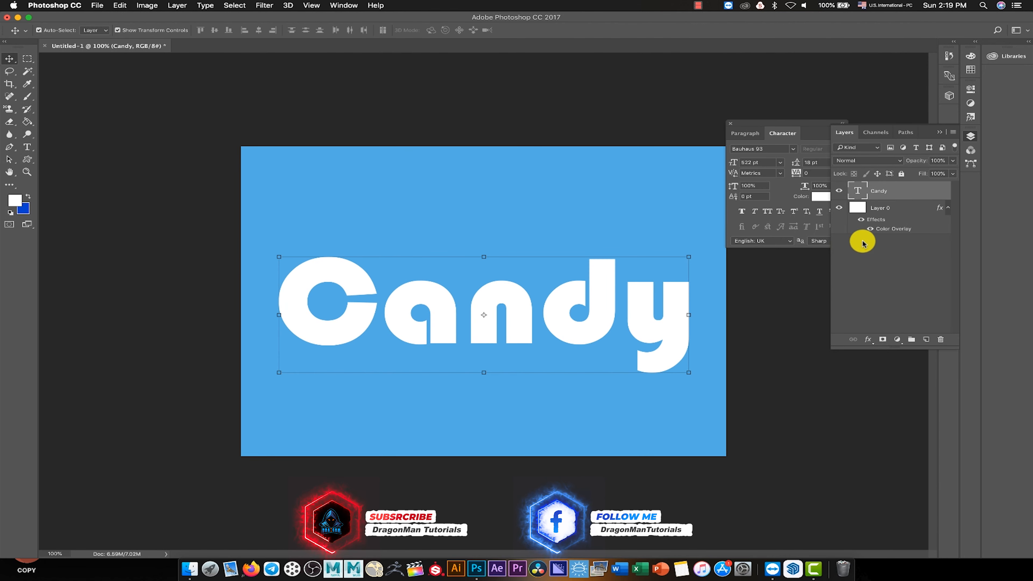
pyautogui.rightClick(857, 193)
pyautogui.click(864, 189)
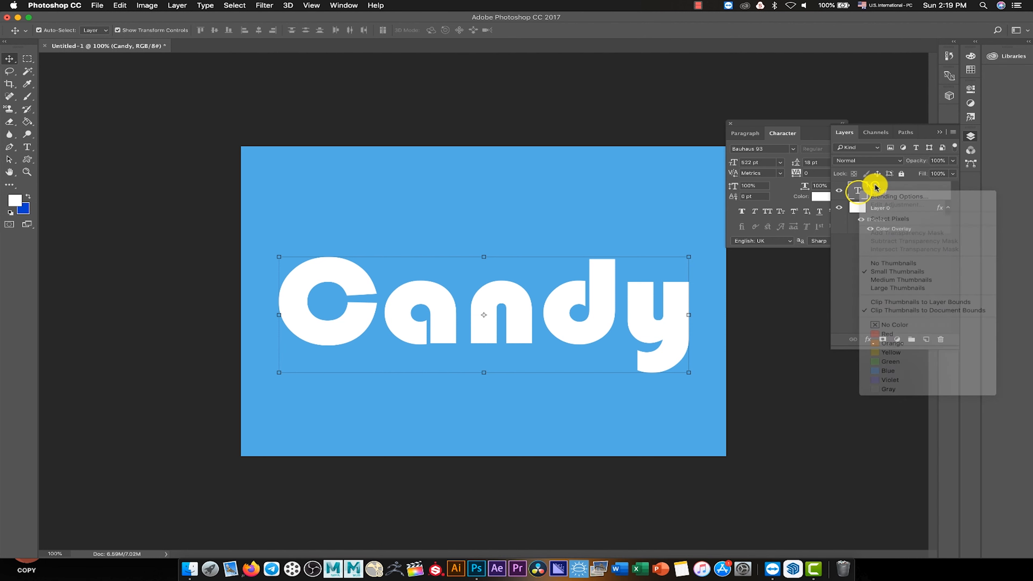
pyautogui.rightClick(874, 191)
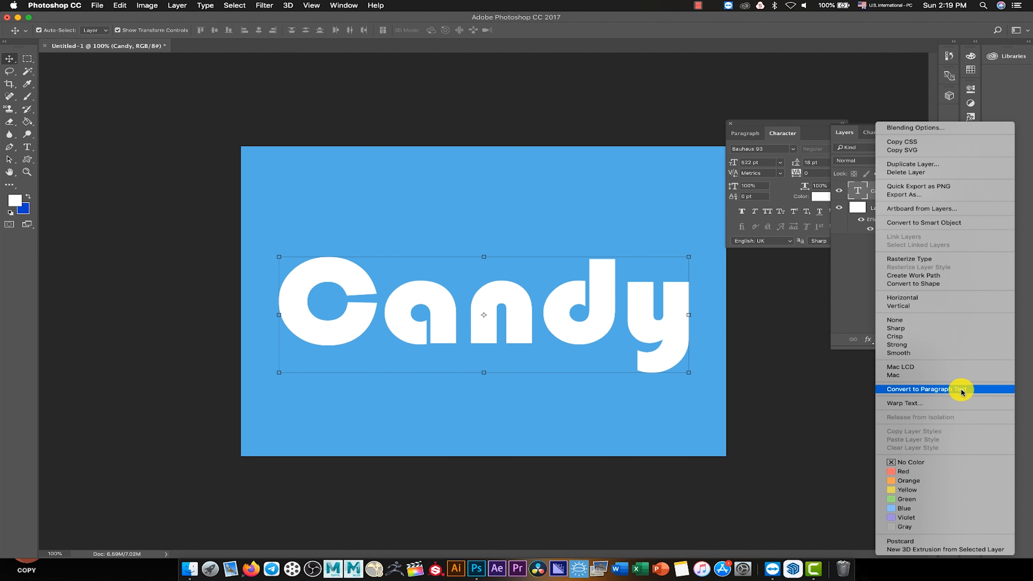
pyautogui.click(952, 223)
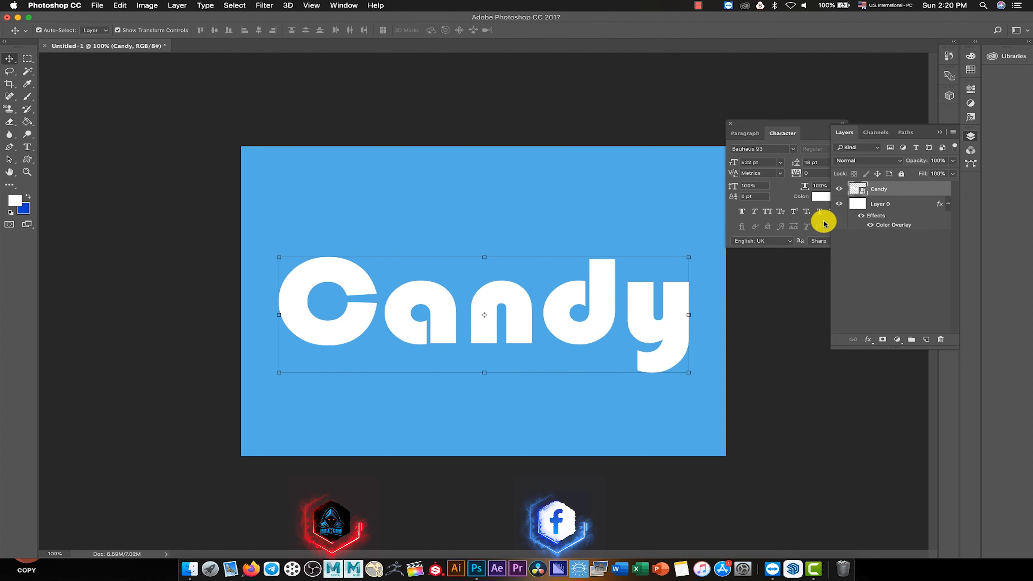
pyautogui.click(730, 124)
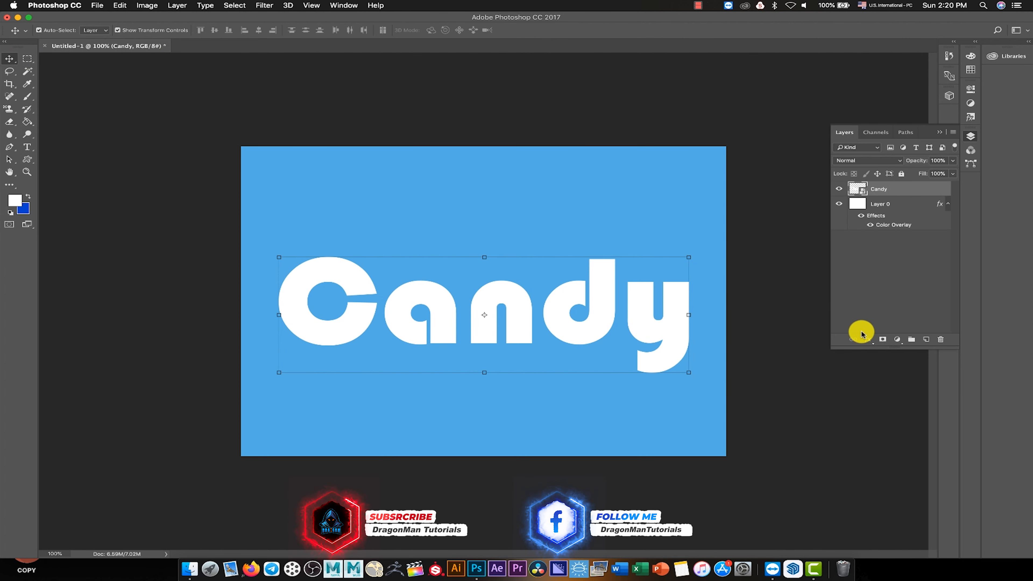
# Add a new layer above the Candy text and select a narrow full-height vertical strip along the canvas's left edge
pyautogui.click(927, 341)
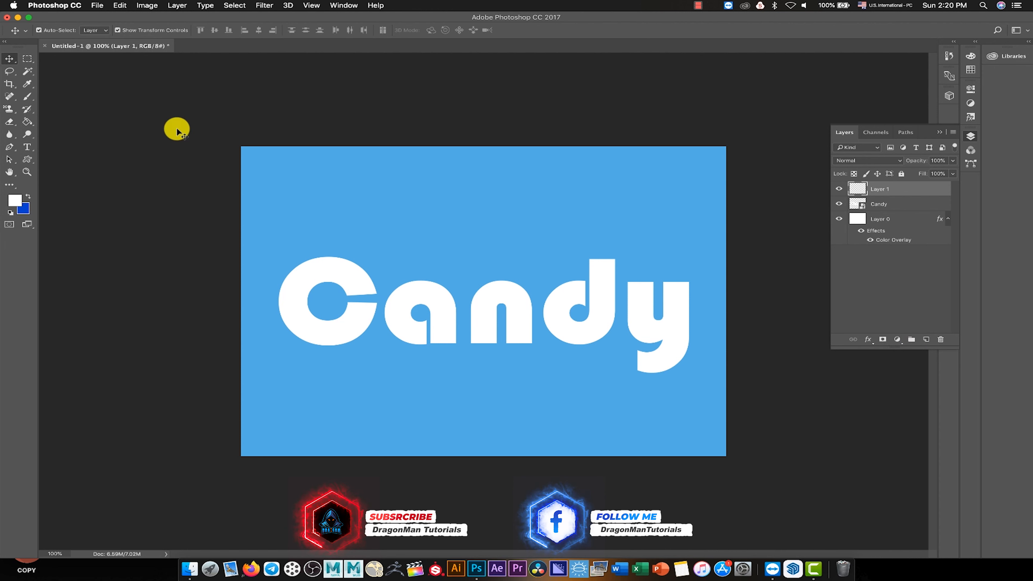
pyautogui.click(28, 62)
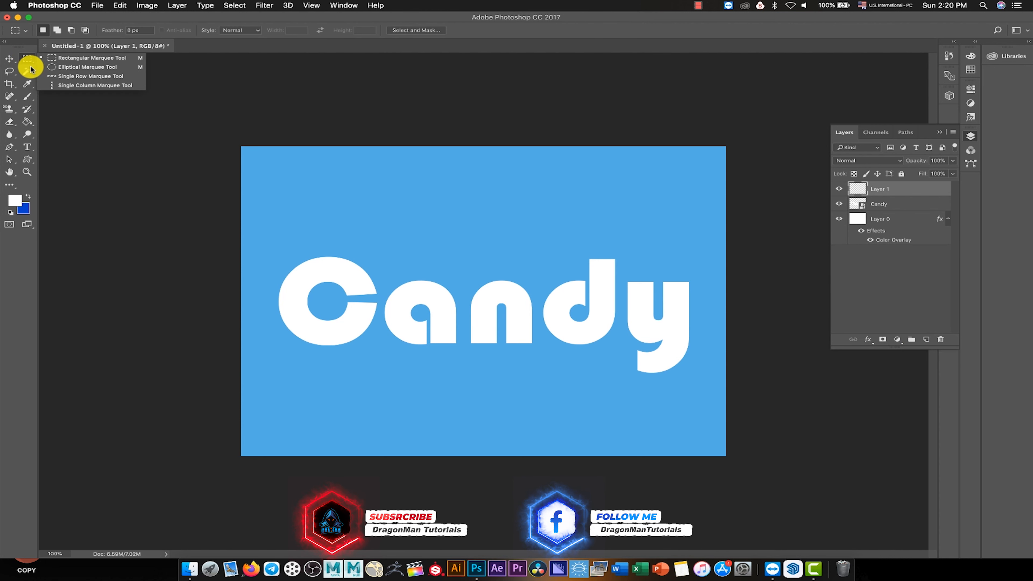
pyautogui.click(67, 61)
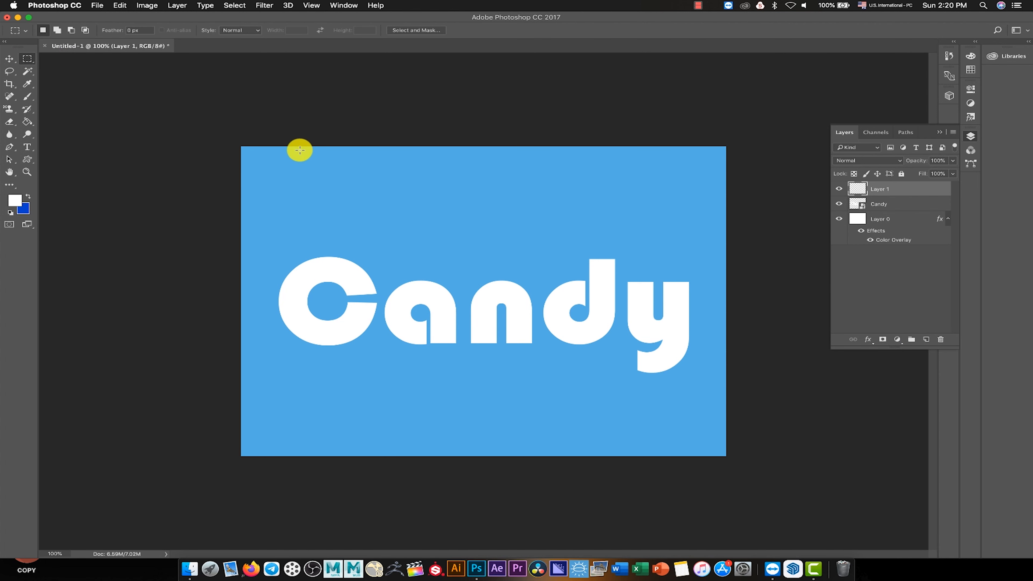
pyautogui.moveTo(232, 139); pyautogui.dragTo(248, 466)
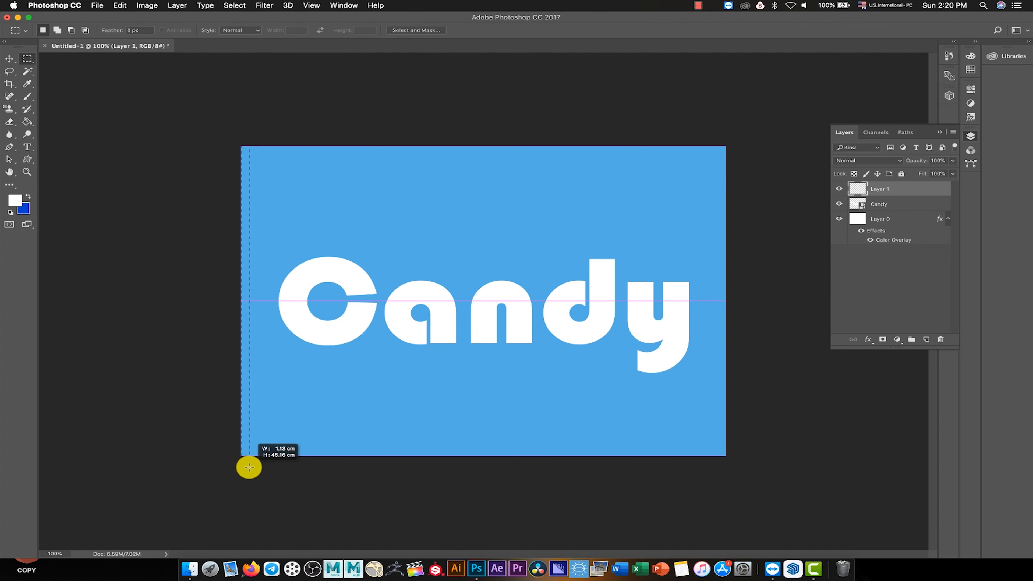
pyautogui.moveTo(251, 466); pyautogui.dragTo(252, 466)
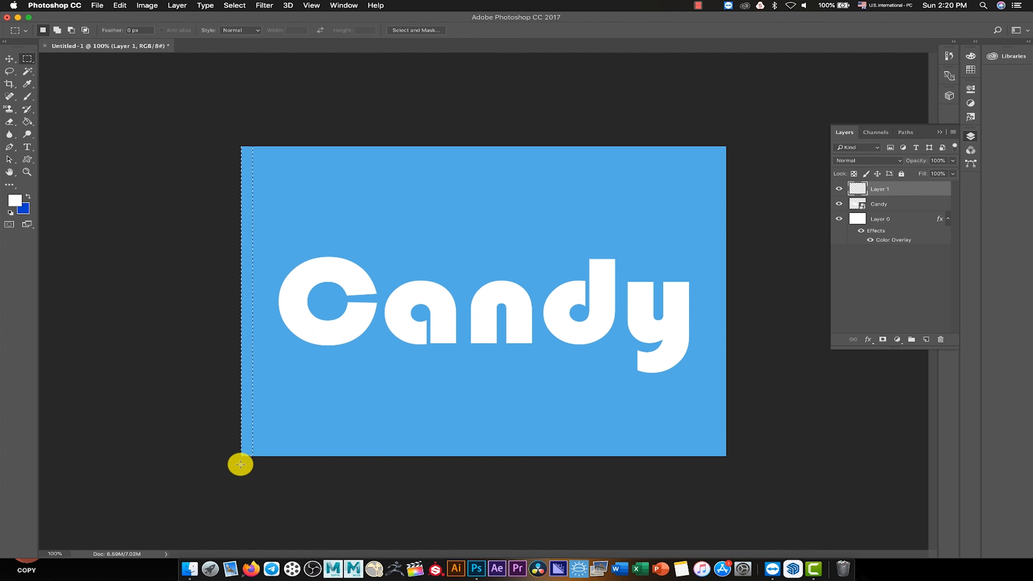
# Fill the selected strip with the crimson foreground color da0048 using the Paint Bucket
pyautogui.click(28, 122)
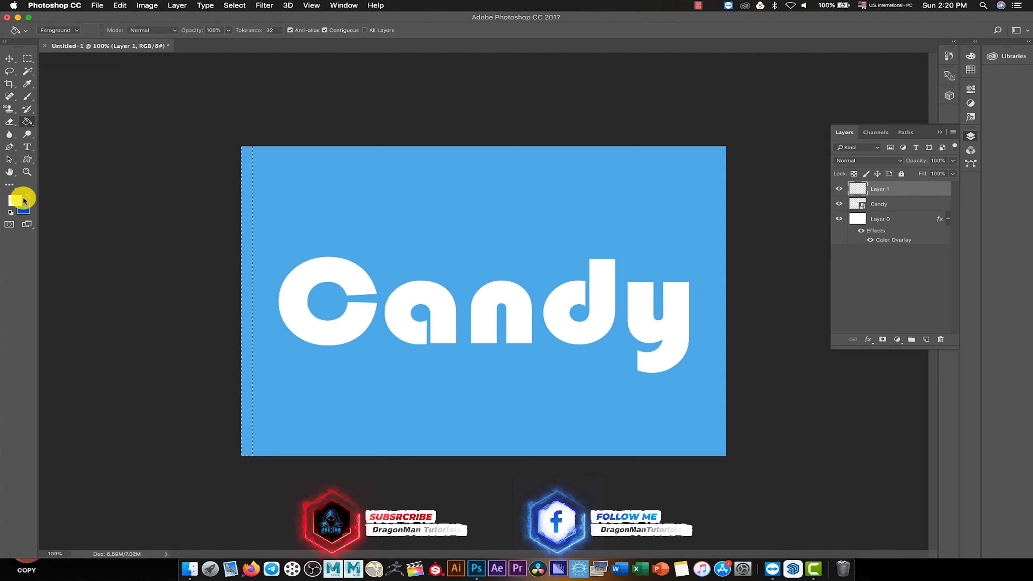
pyautogui.click(14, 200)
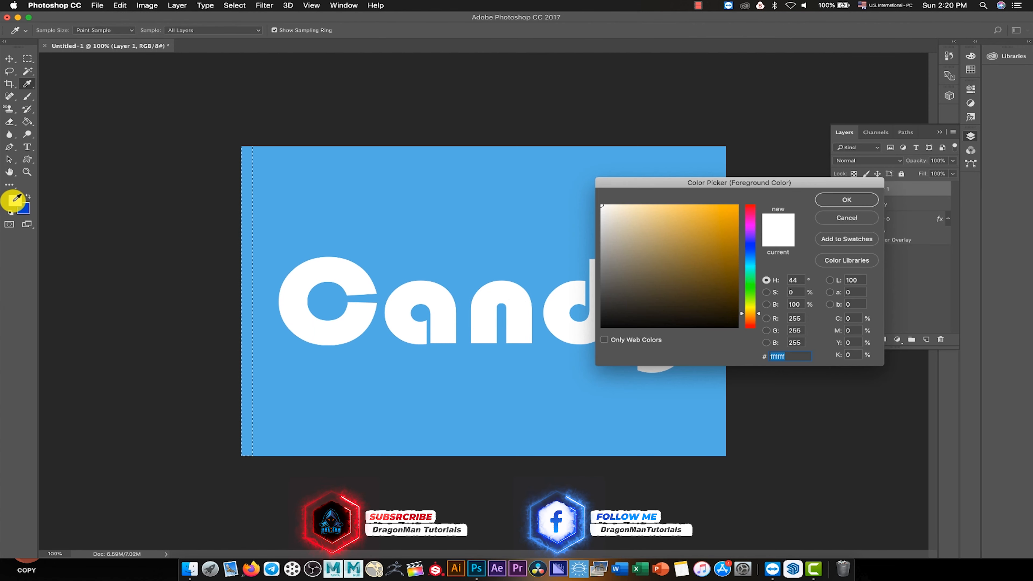
pyautogui.click(750, 225)
pyautogui.click(736, 206)
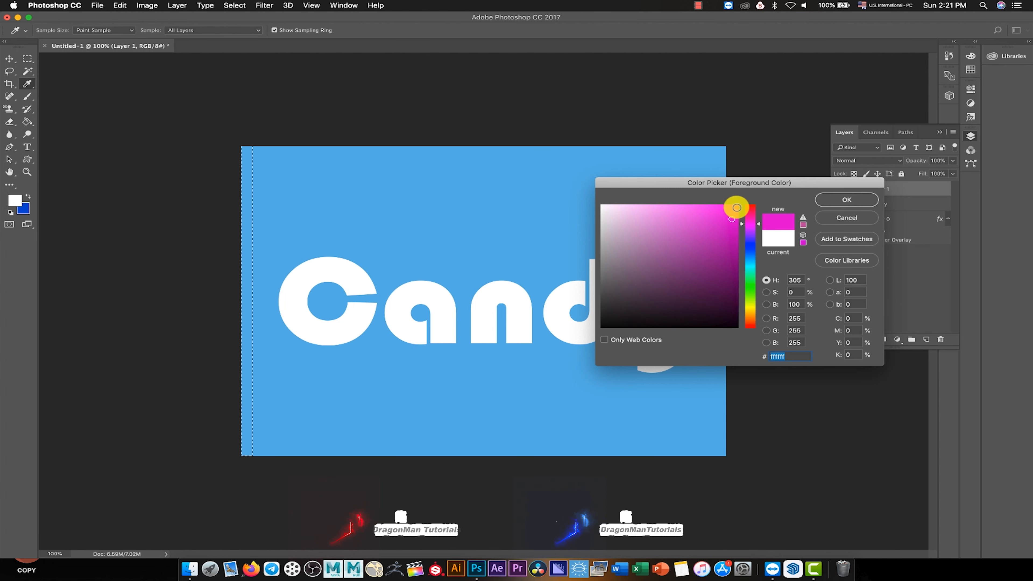
pyautogui.moveTo(752, 219); pyautogui.dragTo(754, 213)
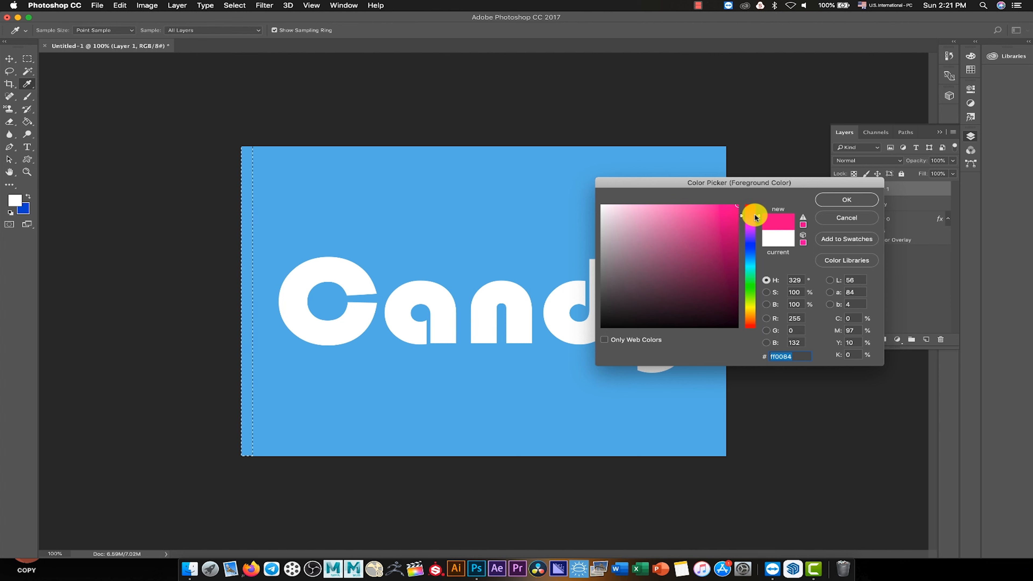
pyautogui.moveTo(754, 213); pyautogui.dragTo(751, 214)
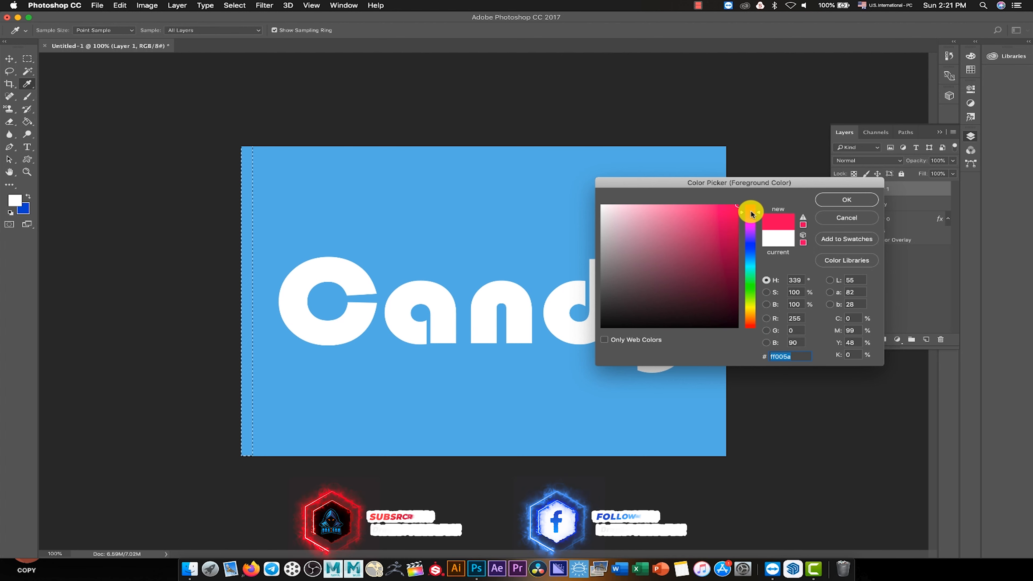
pyautogui.moveTo(751, 213); pyautogui.dragTo(760, 213)
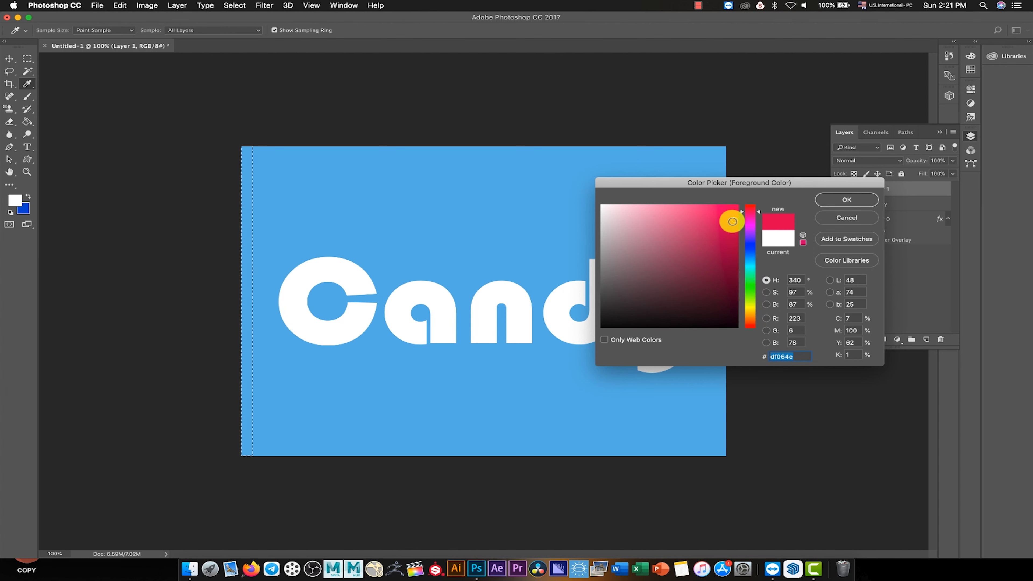
pyautogui.click(859, 199)
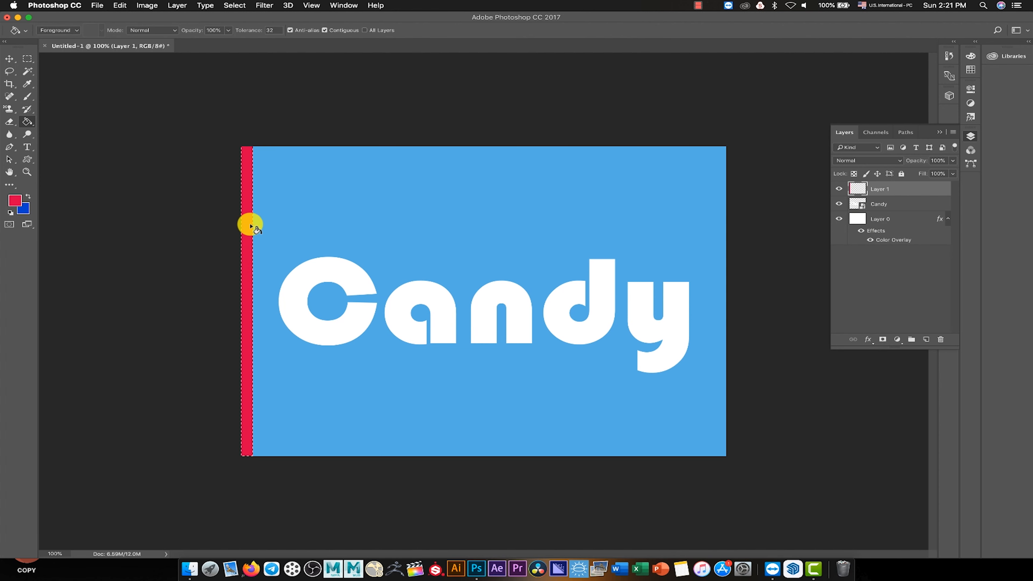
pyautogui.click(9, 58)
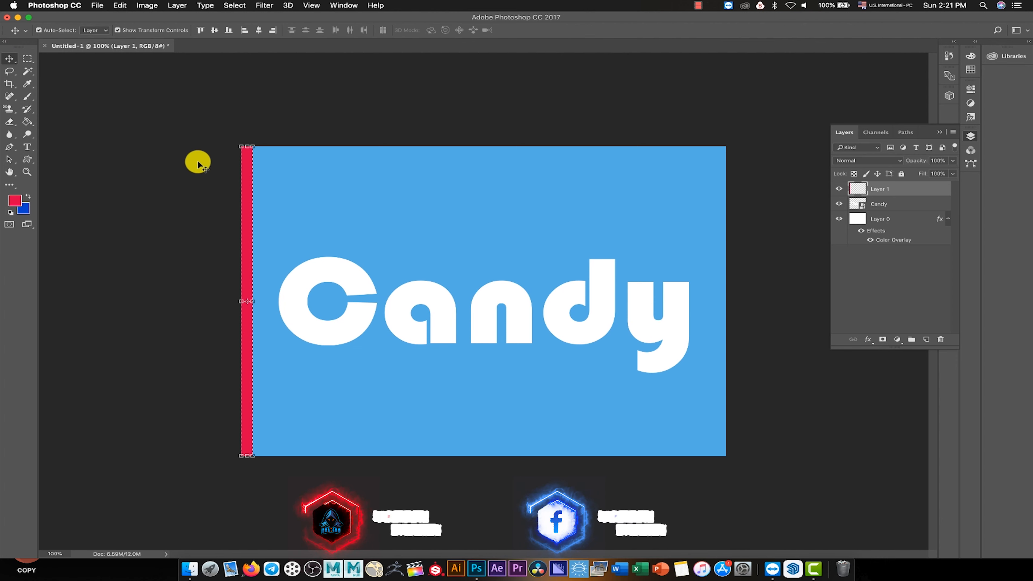
pyautogui.click(232, 5)
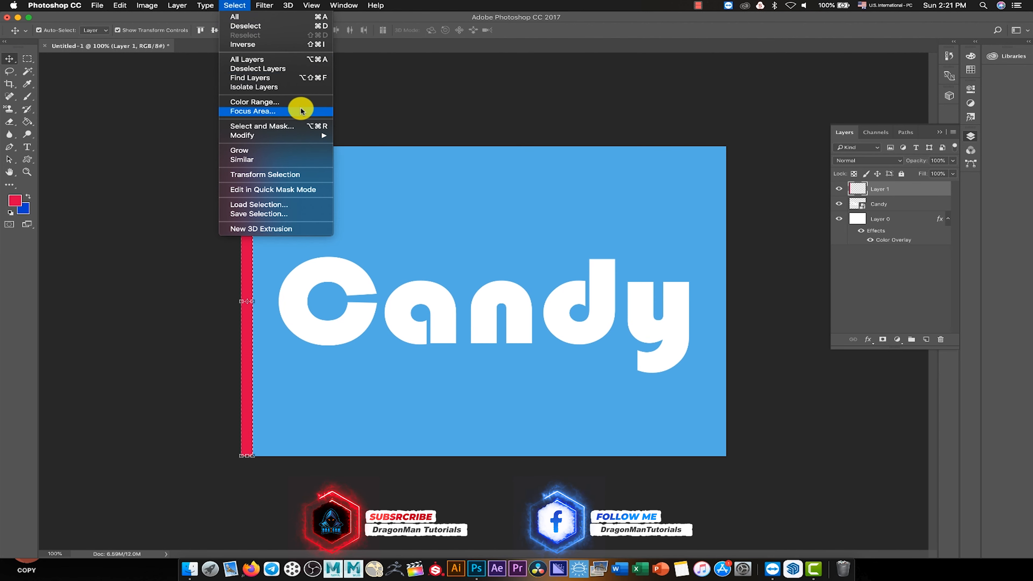
pyautogui.click(323, 26)
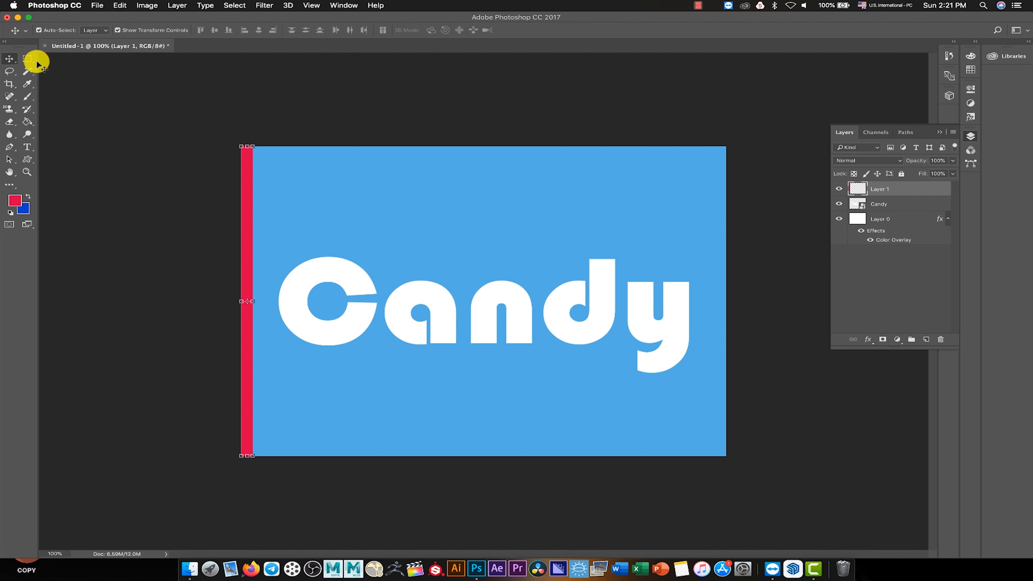
# Move the strip-shaped marquee selection rightward past the crimson stripe, leaving a gap slightly wider than one stripe
pyautogui.click(25, 62)
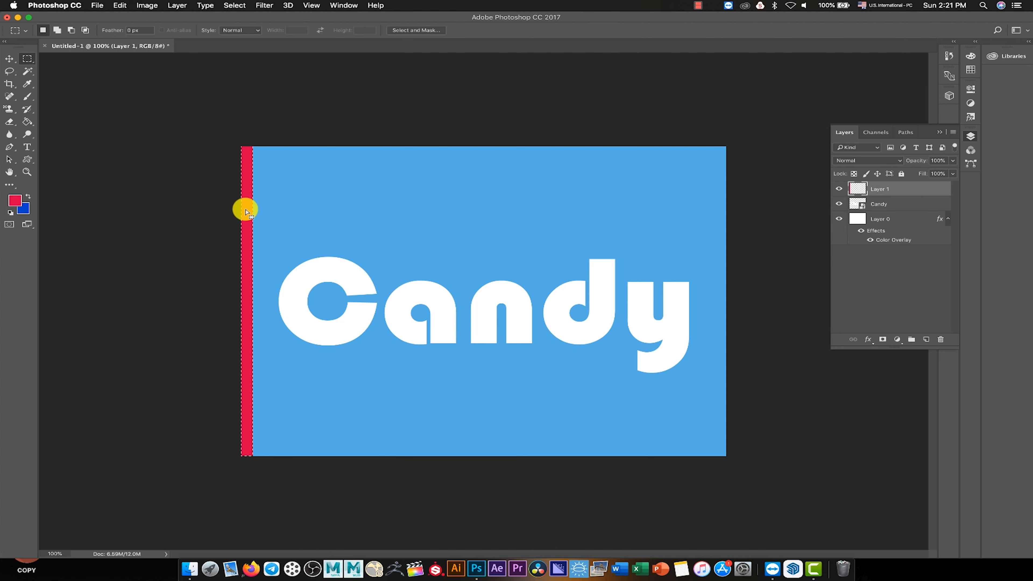
pyautogui.moveTo(245, 228); pyautogui.dragTo(257, 227)
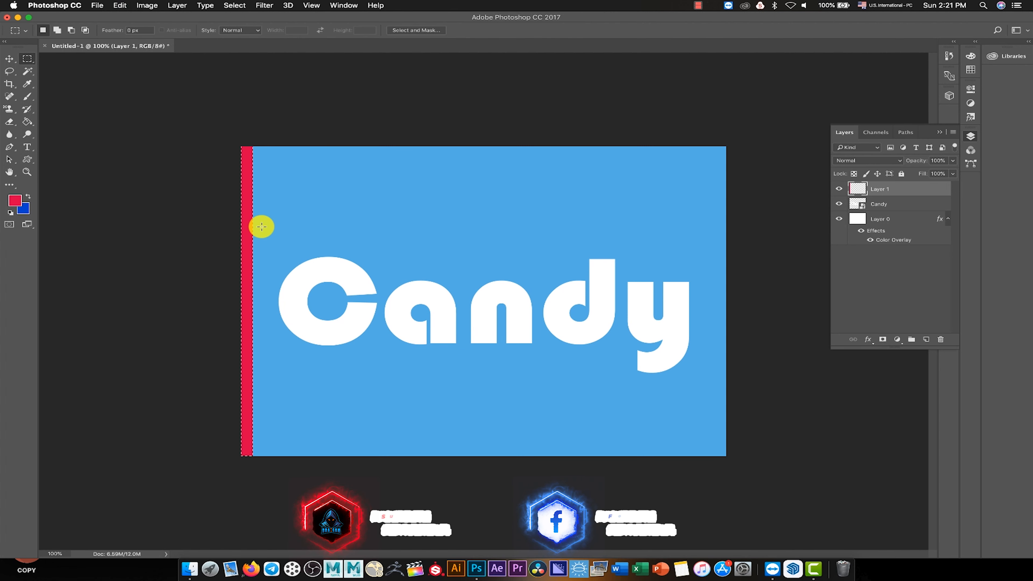
pyautogui.moveTo(261, 230); pyautogui.dragTo(241, 234)
pyautogui.hotkey('shift', 'Right')
pyautogui.hotkey('shift', 'Right')
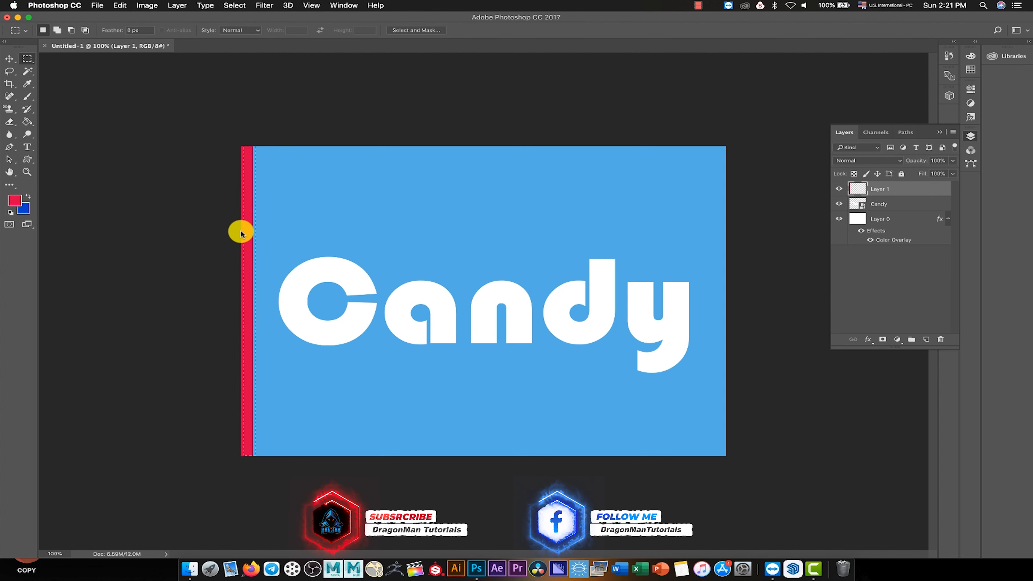
pyautogui.hotkey('shift', 'Right')
pyautogui.hotkey('shift', 'Right')
pyautogui.hotkey('shift', 'Right')
pyautogui.hotkey('shift', 'Right')
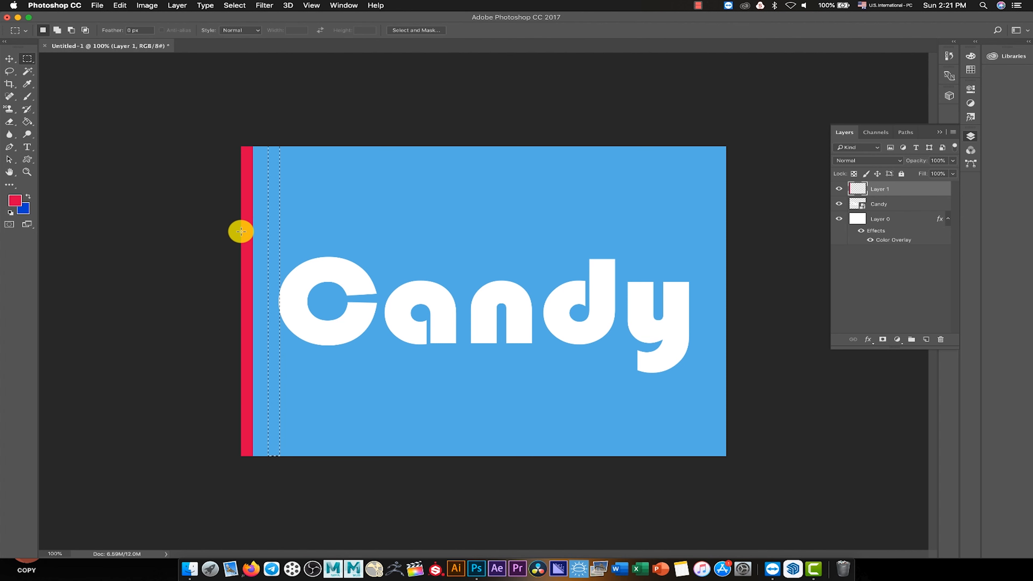
# Add a new layer for the second stripe and set the foreground color to the brighter pink ff006c
pyautogui.click(927, 341)
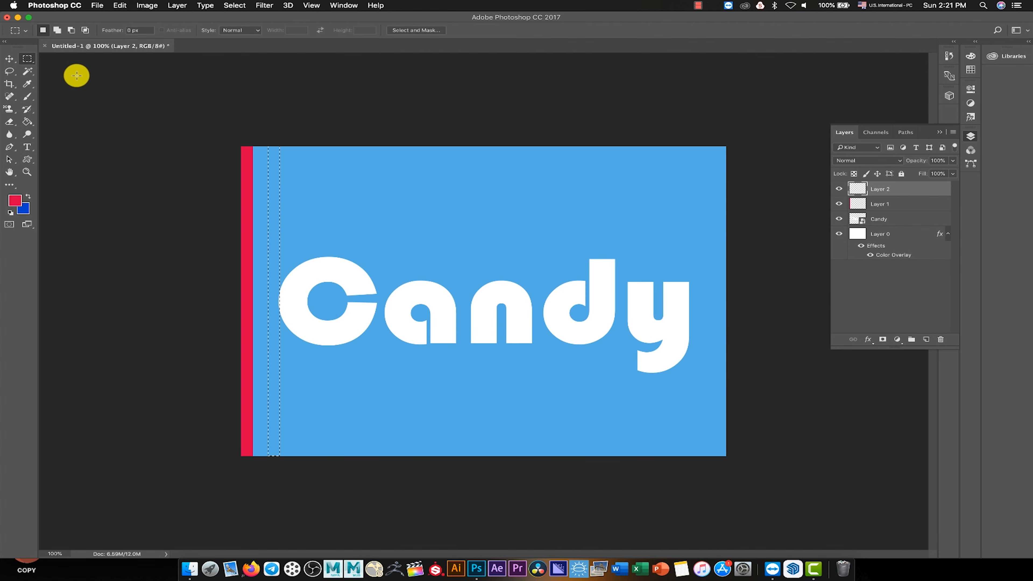
pyautogui.click(14, 199)
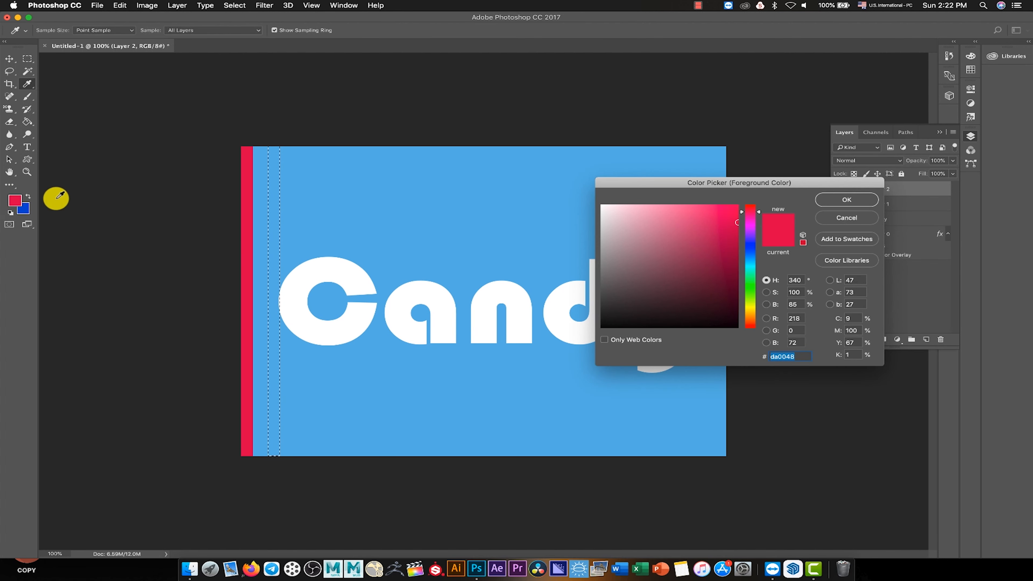
pyautogui.moveTo(735, 215); pyautogui.dragTo(743, 201)
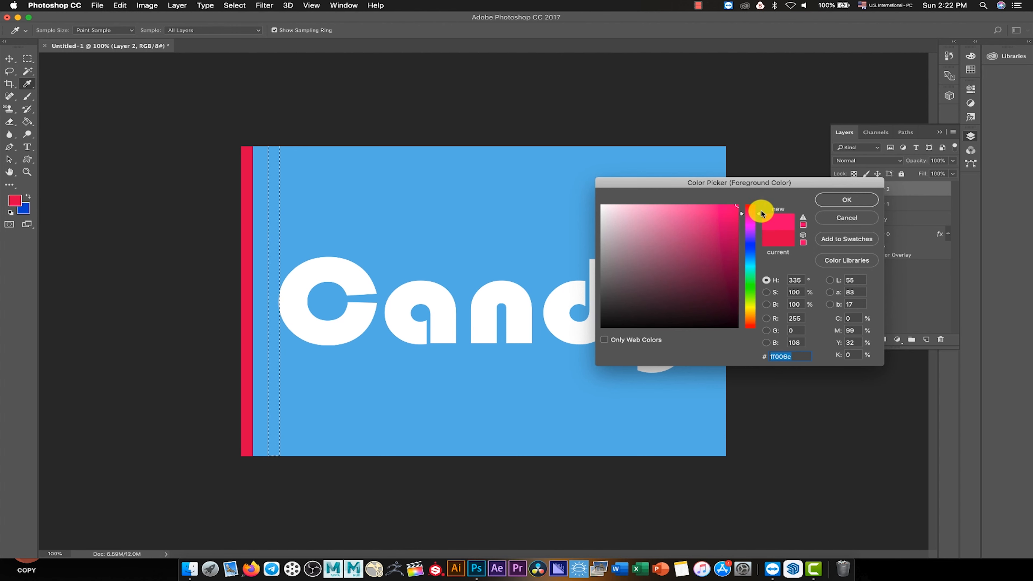
pyautogui.click(827, 204)
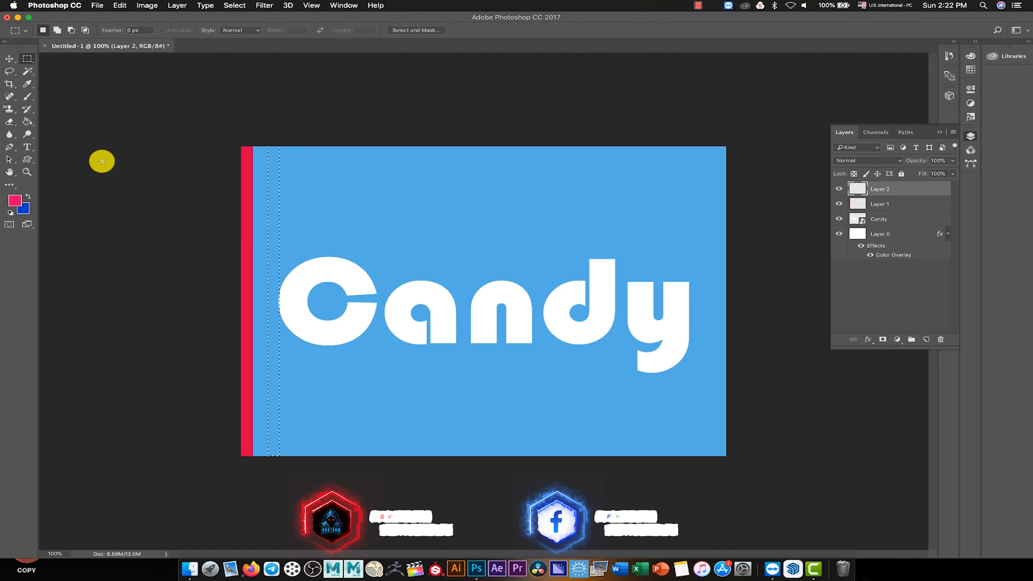
# Fill the selected second strip with the pink foreground color using the Paint Bucket, and deselect
pyautogui.click(32, 123)
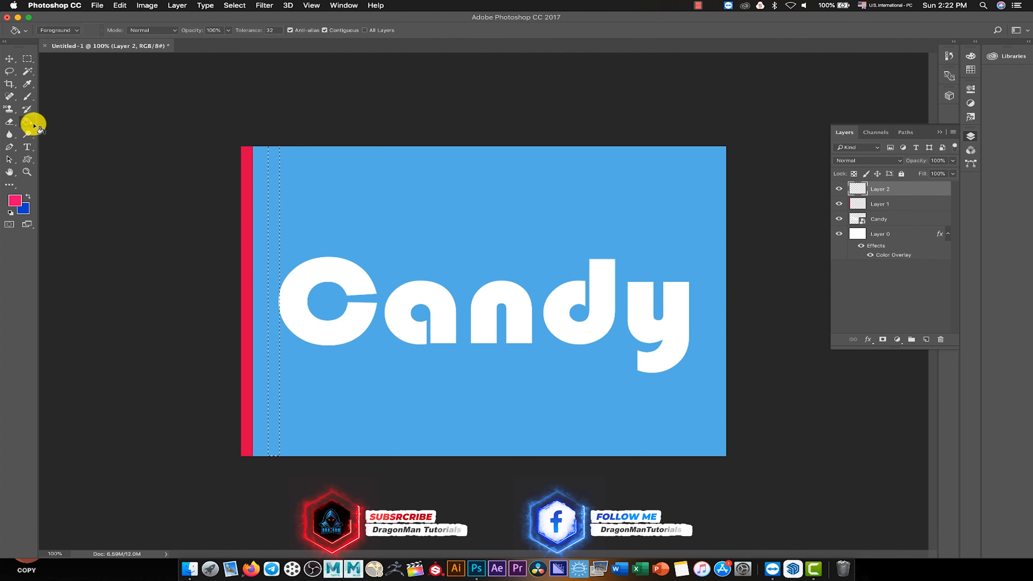
pyautogui.click(272, 198)
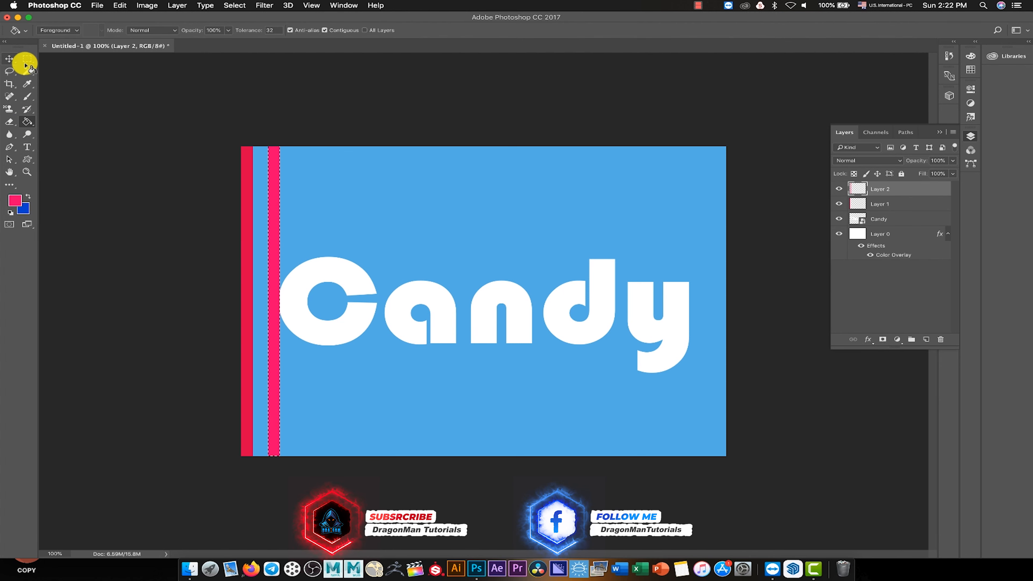
pyautogui.click(235, 5)
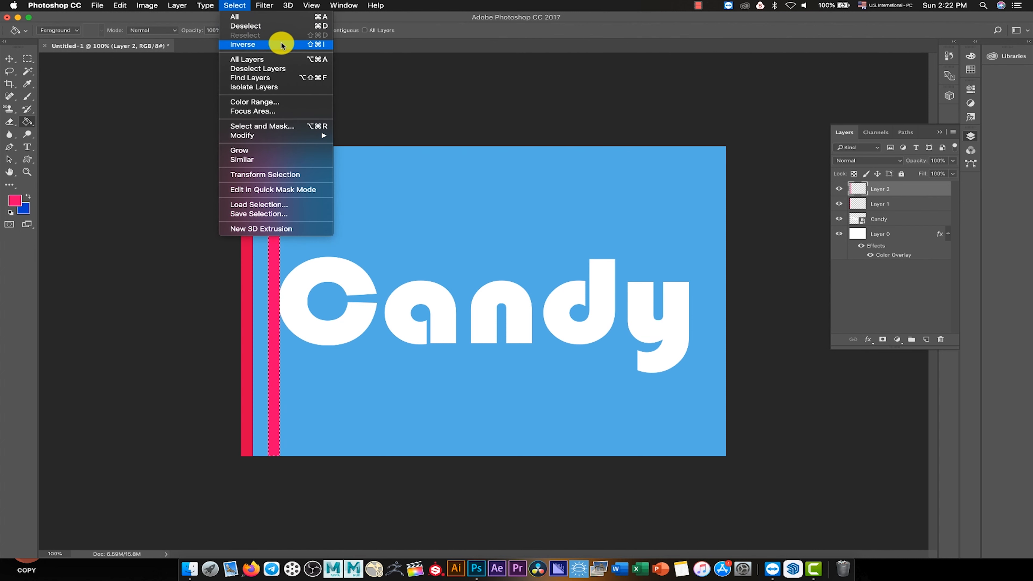
pyautogui.click(285, 27)
# Select the crimson and pink stripe layers, Layer 1 and Layer 2, and duplicate both within the same document
pyautogui.click(17, 60)
pyautogui.keyDown('shift'); pyautogui.click(880, 204); pyautogui.keyUp('shift')
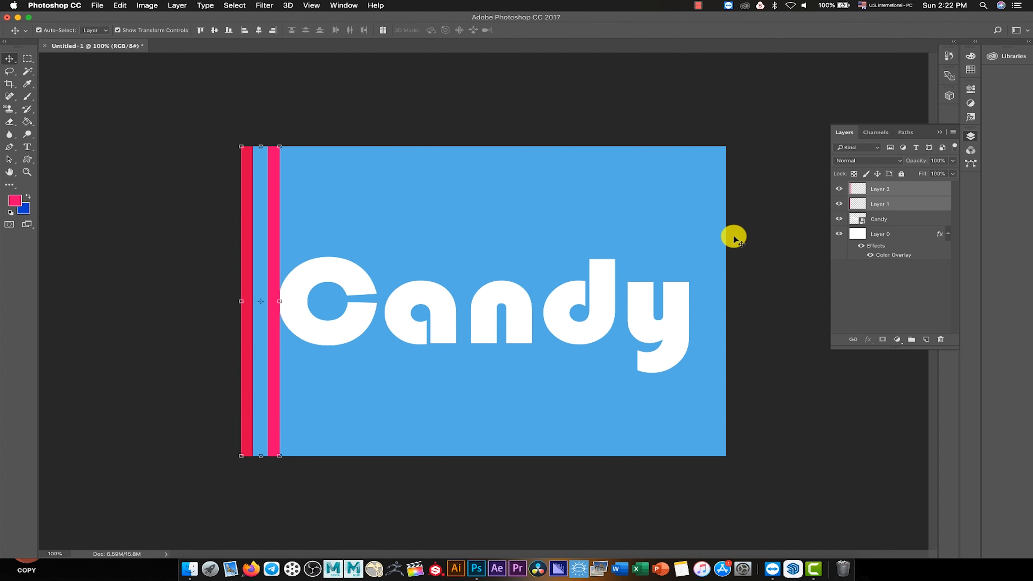
pyautogui.rightClick(881, 206)
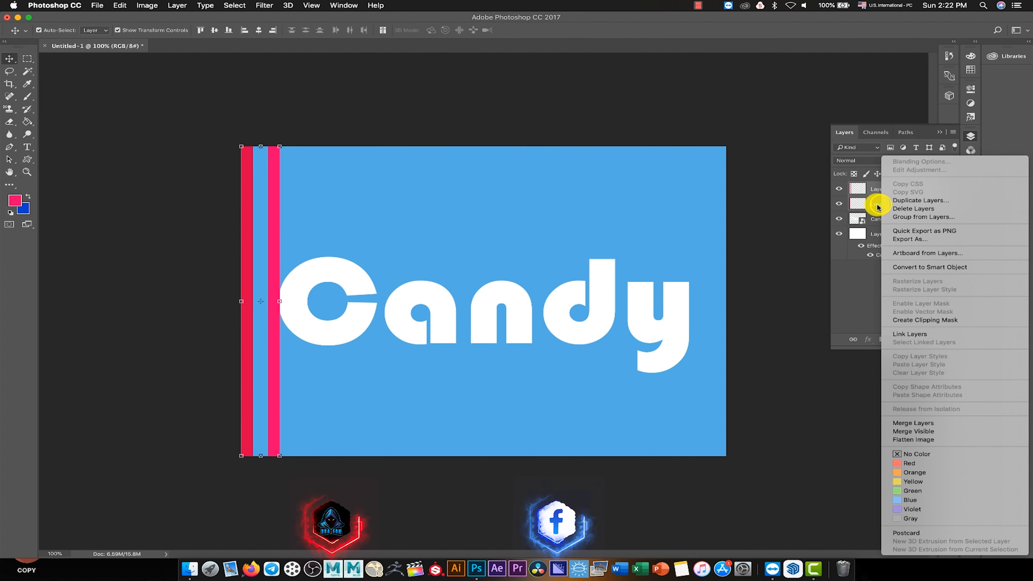
pyautogui.click(931, 204)
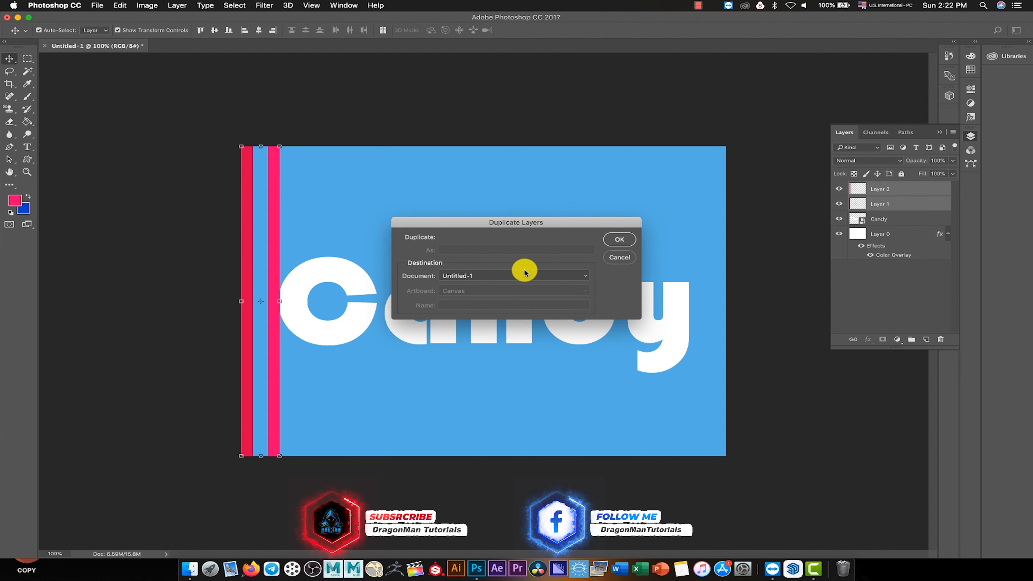
pyautogui.click(620, 240)
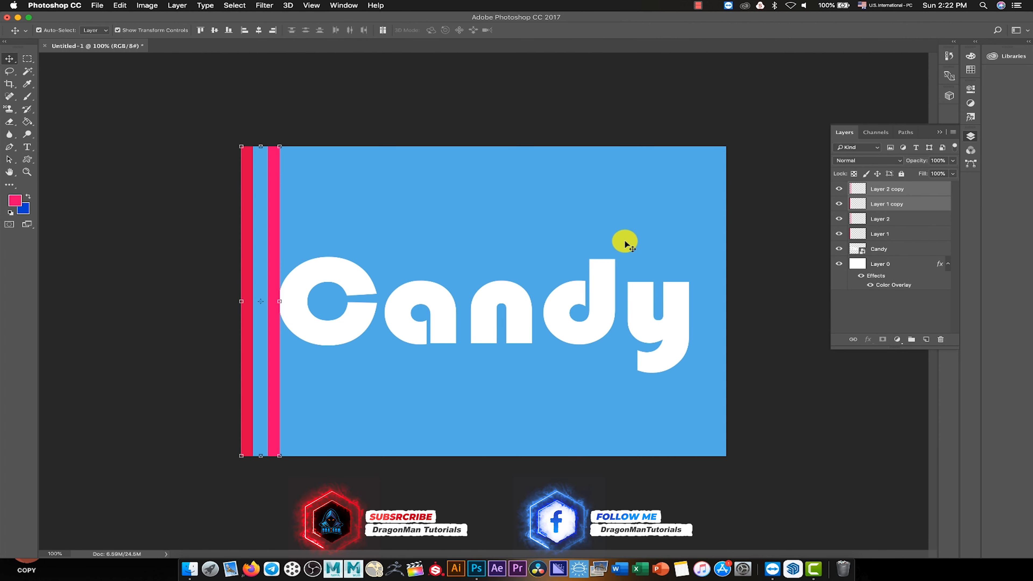
# Move the duplicated stripe pair rightward so it continues the alternating pattern with the same gap between stripes
pyautogui.hotkey('shift', 'Right')
pyautogui.hotkey('shift', 'Right')
pyautogui.hotkey('shift', 'Right')
pyautogui.hotkey('shift', 'Right')
pyautogui.hotkey('shift', 'Right')
pyautogui.hotkey('shift', 'Right')
pyautogui.hotkey('shift', 'Right')
pyautogui.hotkey('shift', 'Right')
pyautogui.hotkey('shift', 'Right')
pyautogui.hotkey('shift', 'Right')
pyautogui.hotkey('shift', 'Right')
pyautogui.hotkey('shift', 'Right')
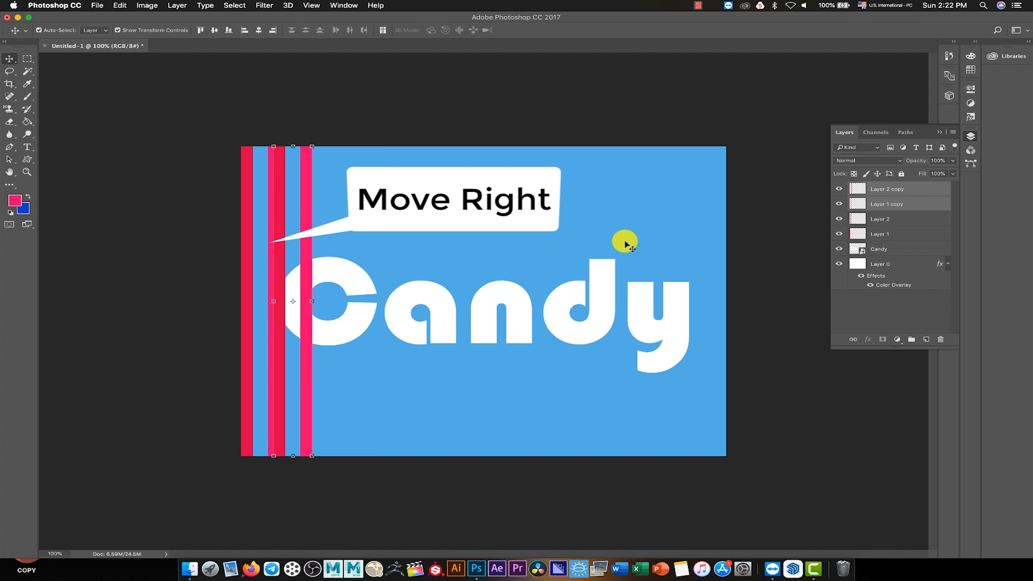
pyautogui.hotkey('shift', 'Right')
pyautogui.hotkey('shift', 'Right')
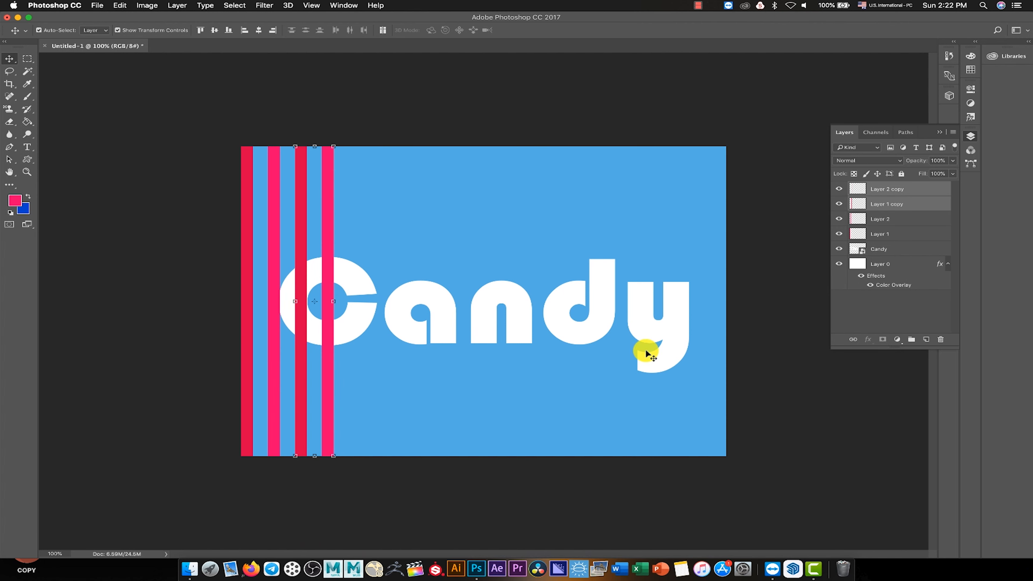
# Duplicate the copied stripe pair again and move the new pair rightward to extend the evenly spaced pattern to six stripes
pyautogui.rightClick(896, 205)
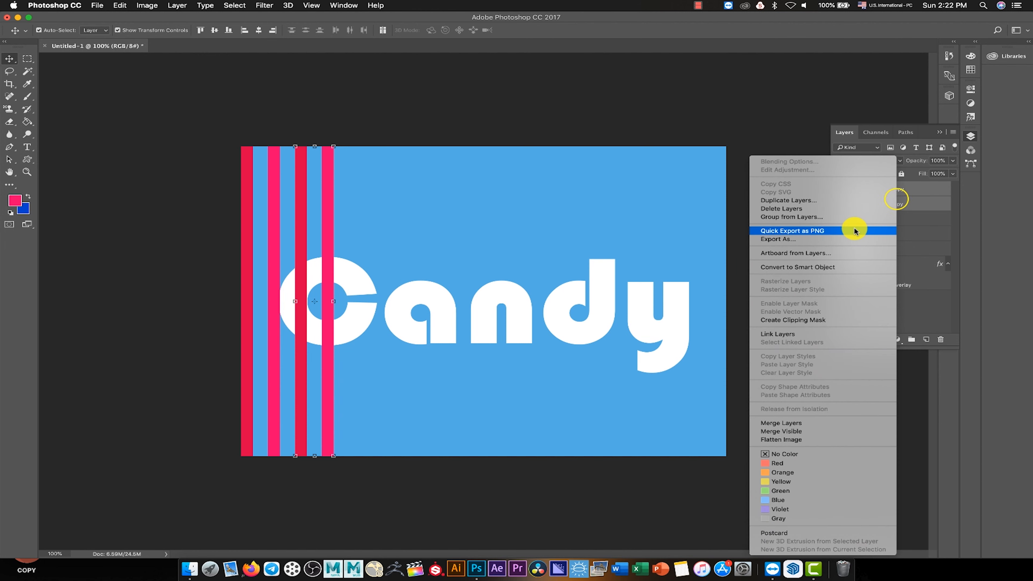
pyautogui.click(849, 199)
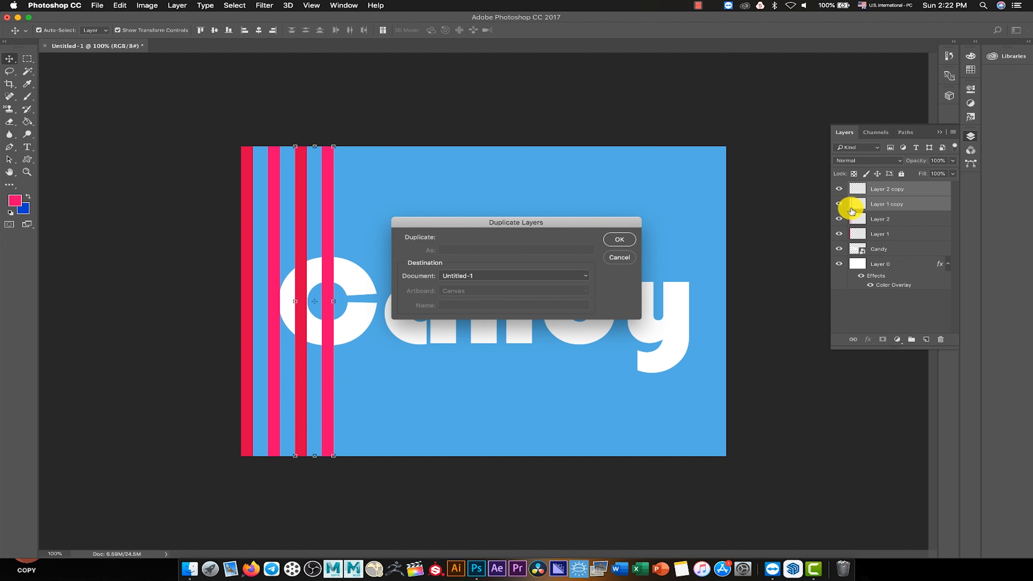
pyautogui.press('Return')
pyautogui.hotkey('shift', 'Right')
pyautogui.hotkey('shift', 'Right')
pyautogui.hotkey('shift', 'Right')
pyautogui.hotkey('shift', 'Right')
pyautogui.hotkey('shift', 'Right')
pyautogui.hotkey('shift', 'Right')
pyautogui.hotkey('shift', 'Right')
pyautogui.hotkey('shift', 'Right')
pyautogui.hotkey('shift', 'Right')
pyautogui.hotkey('shift', 'Right')
pyautogui.hotkey('shift', 'Right')
pyautogui.hotkey('shift', 'Right')
pyautogui.hotkey('shift', 'Right')
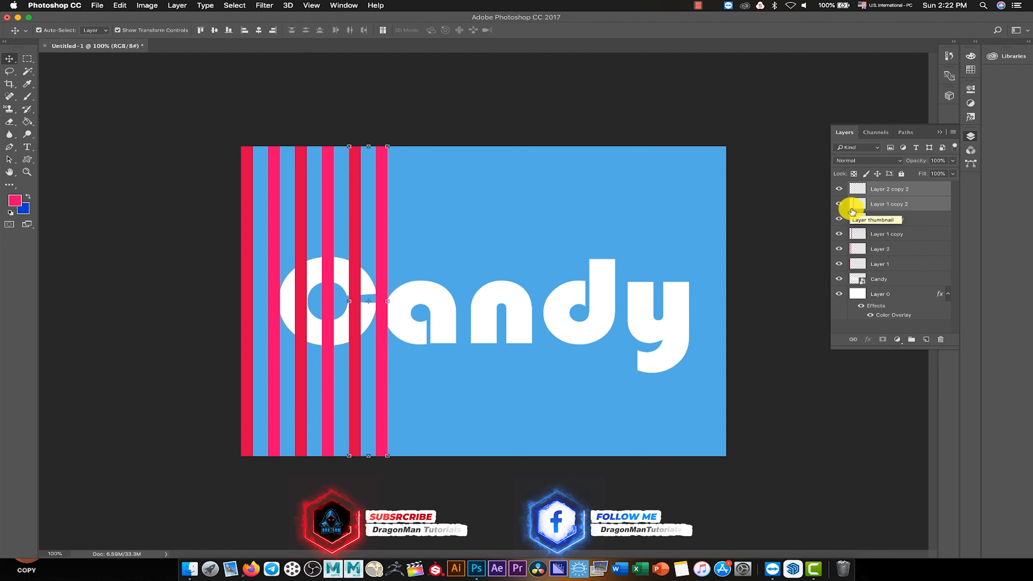
# Duplicate the selected stripe pair within the document and move the copy rightward, extending the evenly spaced pattern to eight stripes
pyautogui.rightClick(852, 211)
pyautogui.click(891, 191)
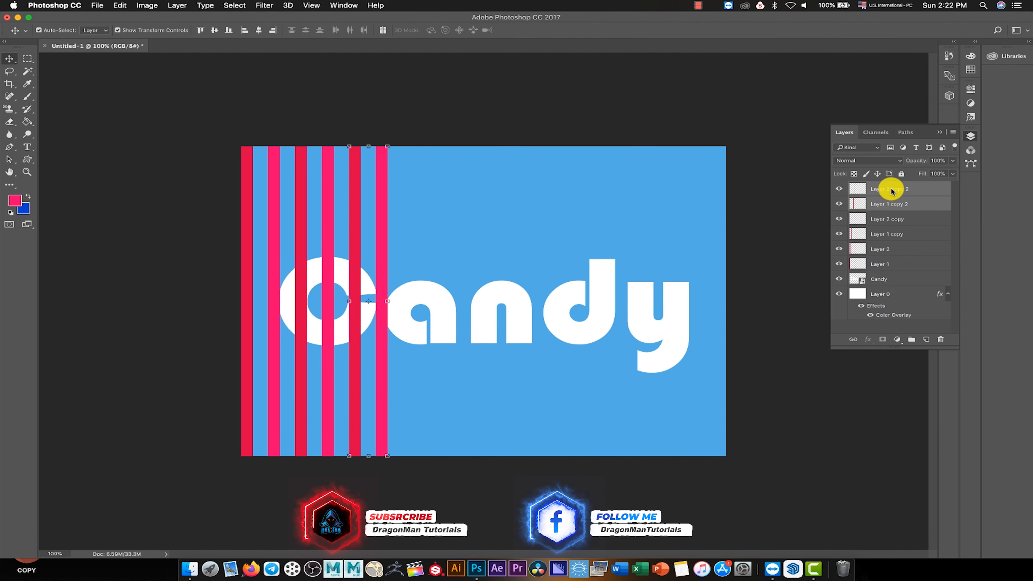
pyautogui.rightClick(890, 191)
pyautogui.click(853, 197)
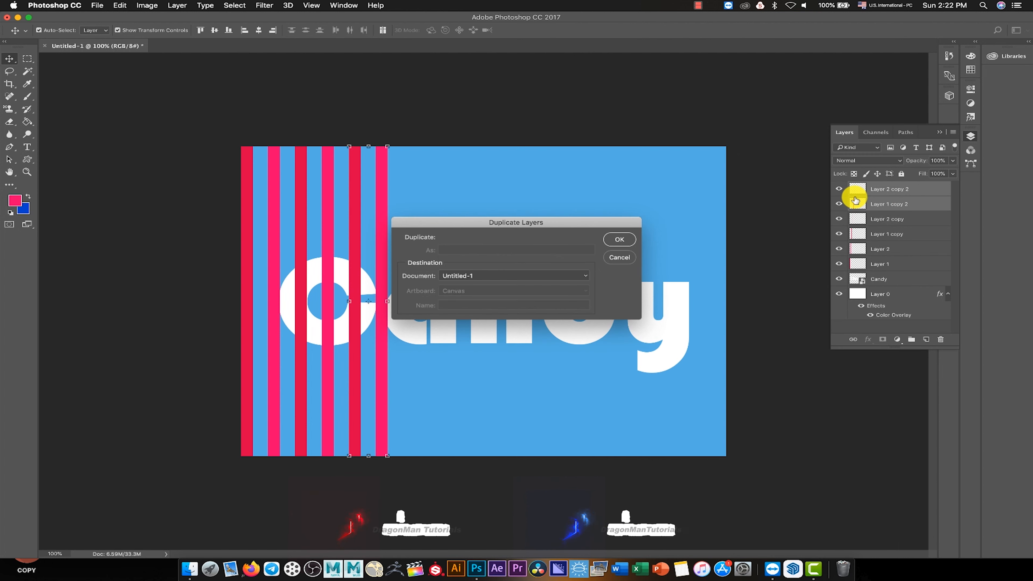
pyautogui.press('Return')
pyautogui.hotkey('shift', 'Right')
pyautogui.hotkey('shift', 'Right')
pyautogui.hotkey('shift', 'Right')
pyautogui.hotkey('shift', 'Right')
pyautogui.hotkey('shift', 'Right')
pyautogui.hotkey('shift', 'Right')
pyautogui.hotkey('shift', 'Right')
pyautogui.hotkey('shift', 'Right')
pyautogui.hotkey('shift', 'Right')
pyautogui.hotkey('shift', 'Right')
pyautogui.hotkey('shift', 'Right')
pyautogui.hotkey('shift', 'Right')
pyautogui.hotkey('shift', 'Right')
pyautogui.hotkey('shift', 'Right')
pyautogui.hotkey('shift', 'Right')
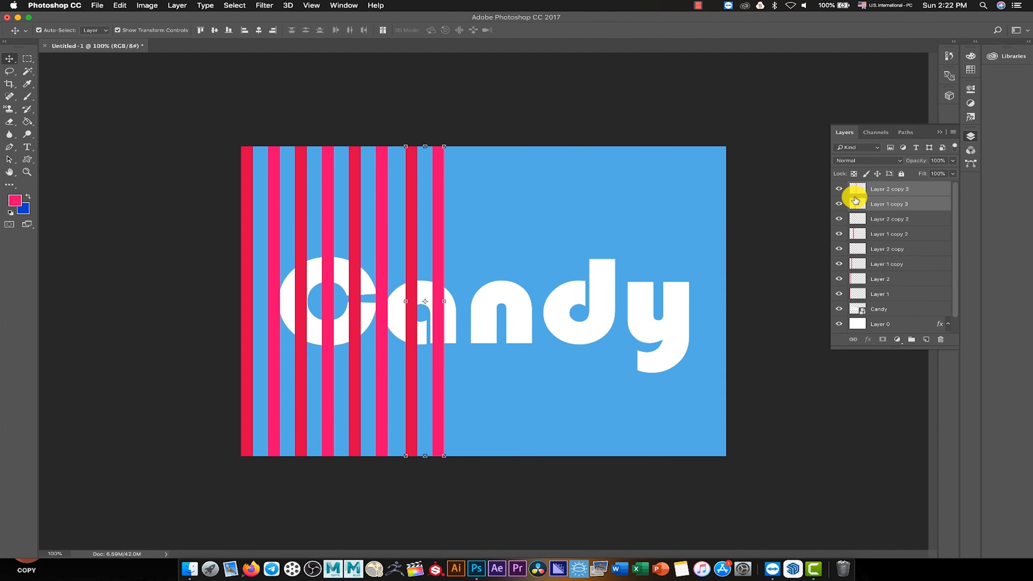
# Duplicate the newest stripe pair and move the copy rightward past the eighth stripe, extending the pattern to ten stripes
pyautogui.rightClick(881, 203)
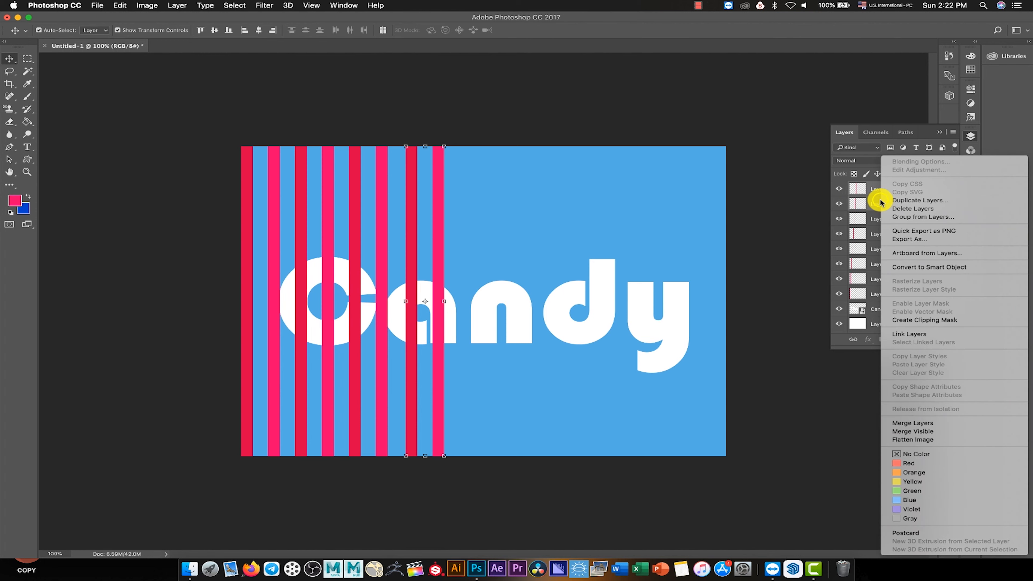
pyautogui.click(907, 201)
pyautogui.press('Return')
pyautogui.hotkey('shift', 'Right')
pyautogui.hotkey('shift', 'Right')
pyautogui.hotkey('shift', 'Right')
pyautogui.hotkey('shift', 'Right')
pyautogui.hotkey('shift', 'Right')
pyautogui.hotkey('shift', 'Right')
pyautogui.hotkey('shift', 'Right')
pyautogui.hotkey('shift', 'Right')
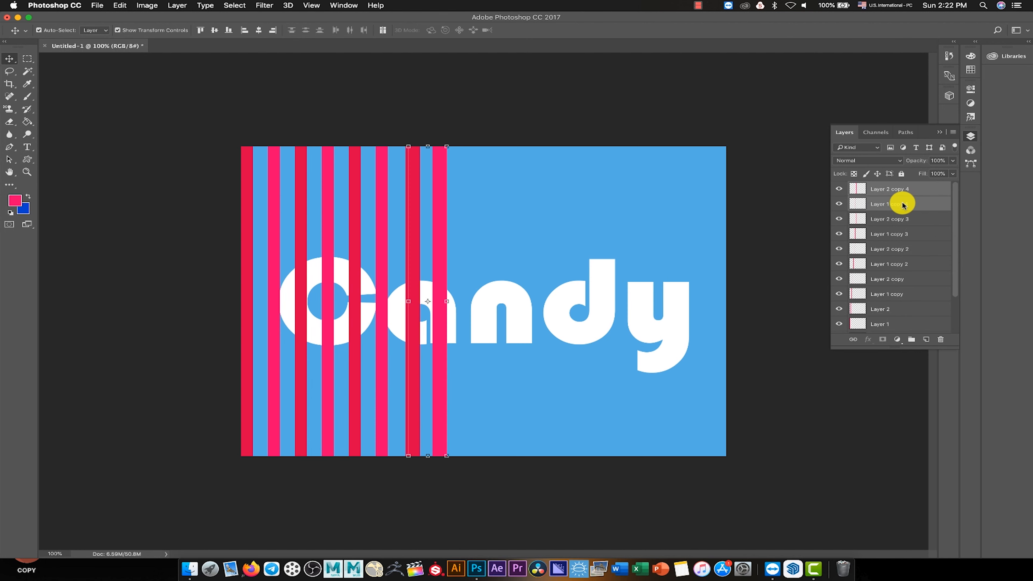
pyautogui.hotkey('shift', 'Right')
pyautogui.hotkey('shift', 'Right')
pyautogui.hotkey('shift', 'Right')
pyautogui.hotkey('shift', 'Right')
pyautogui.hotkey('shift', 'Right')
pyautogui.hotkey('shift', 'Right')
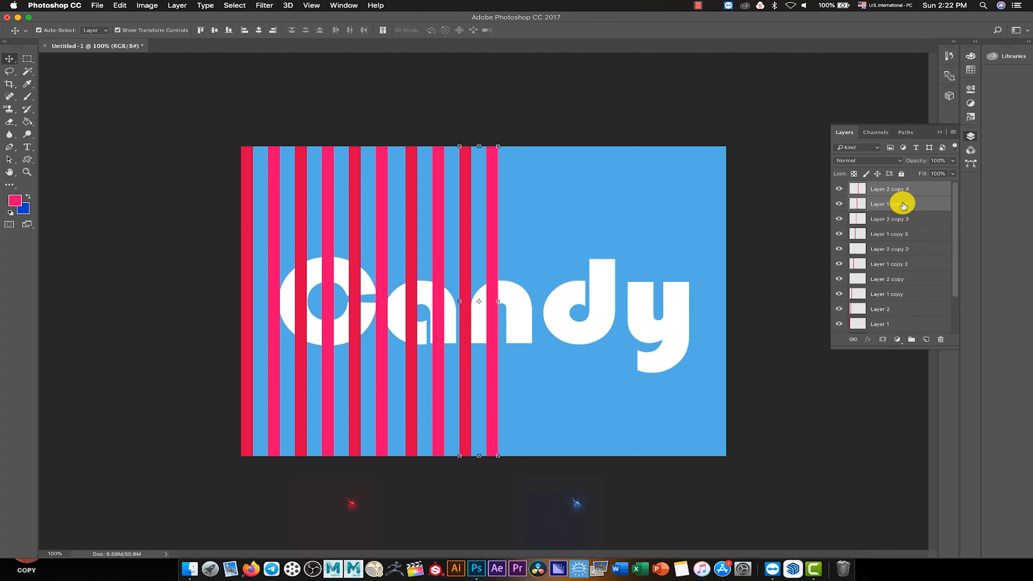
# Duplicate the fifth stripe pair and shift the copy rightward, matching the existing gap, to reach twelve stripes
pyautogui.rightClick(902, 205)
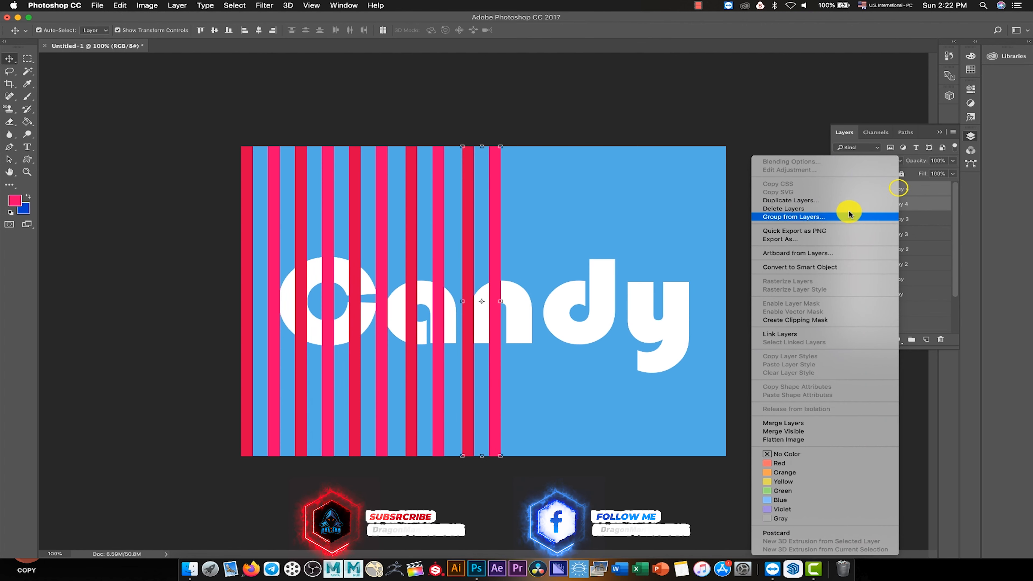
pyautogui.click(849, 200)
pyautogui.press('Return')
pyautogui.hotkey('shift', 'Right')
pyautogui.hotkey('shift', 'Right')
pyautogui.hotkey('shift', 'Right')
pyautogui.hotkey('shift', 'Right')
pyautogui.hotkey('shift', 'Right')
pyautogui.hotkey('shift', 'Right')
pyautogui.hotkey('shift', 'Right')
pyautogui.hotkey('shift', 'Right')
pyautogui.hotkey('shift', 'Right')
pyautogui.hotkey('shift', 'Right')
pyautogui.hotkey('shift', 'Right')
pyautogui.hotkey('shift', 'Right')
pyautogui.hotkey('shift', 'Right')
pyautogui.hotkey('shift', 'Right')
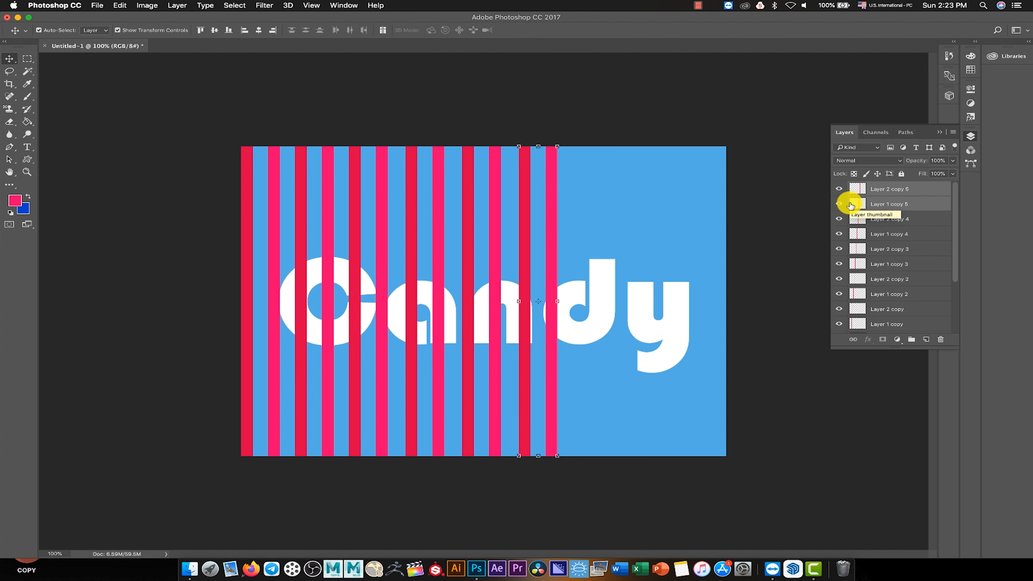
pyautogui.hotkey('shift', 'Left')
# Duplicate the sixth stripe pair and place the copy to its right with matching spacing, for fourteen stripes
pyautogui.rightClick(853, 205)
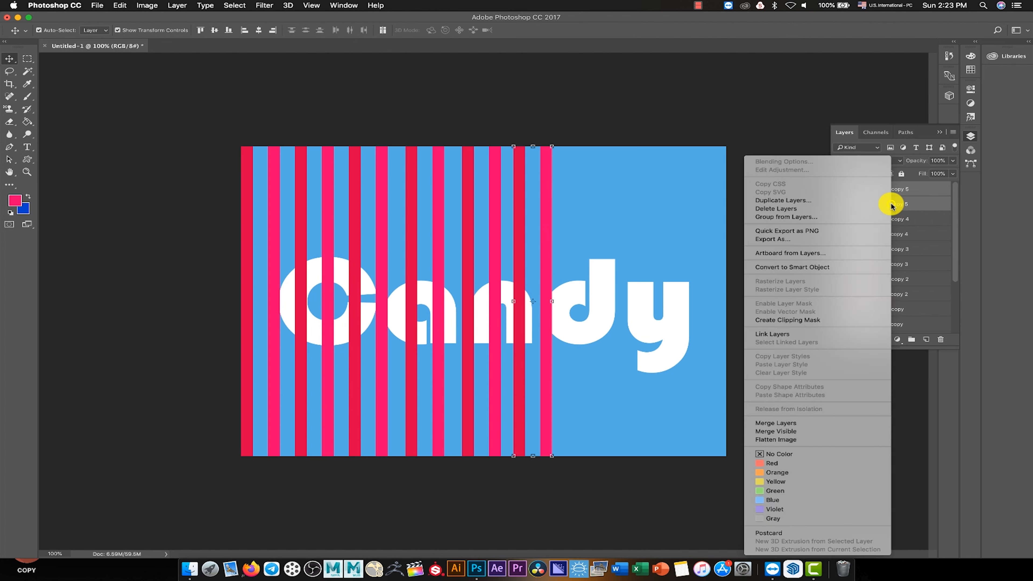
pyautogui.click(850, 202)
pyautogui.press('Return')
pyautogui.hotkey('shift', 'Right')
pyautogui.hotkey('shift', 'Right')
pyautogui.hotkey('shift', 'Right')
pyautogui.hotkey('shift', 'Right')
pyautogui.hotkey('shift', 'Right')
pyautogui.hotkey('shift', 'Right')
pyautogui.hotkey('shift', 'Right')
pyautogui.hotkey('shift', 'Right')
pyautogui.hotkey('shift', 'Right')
pyautogui.hotkey('shift', 'Right')
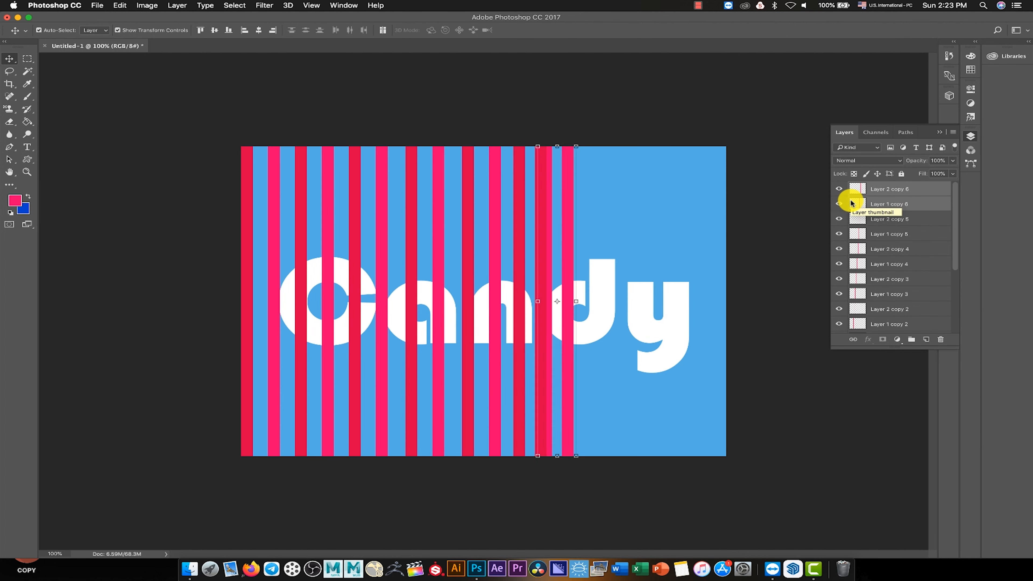
pyautogui.hotkey('shift', 'Left')
# Duplicate the seventh stripe pair and move the copy rightward over the letter y, continuing the pattern to sixteen stripes
pyautogui.rightClick(877, 206)
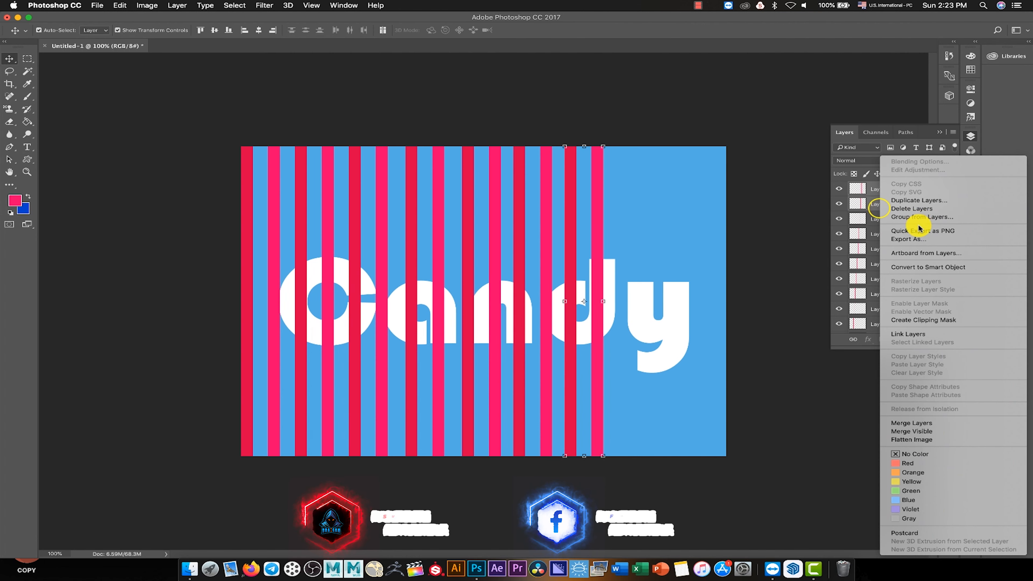
pyautogui.click(918, 200)
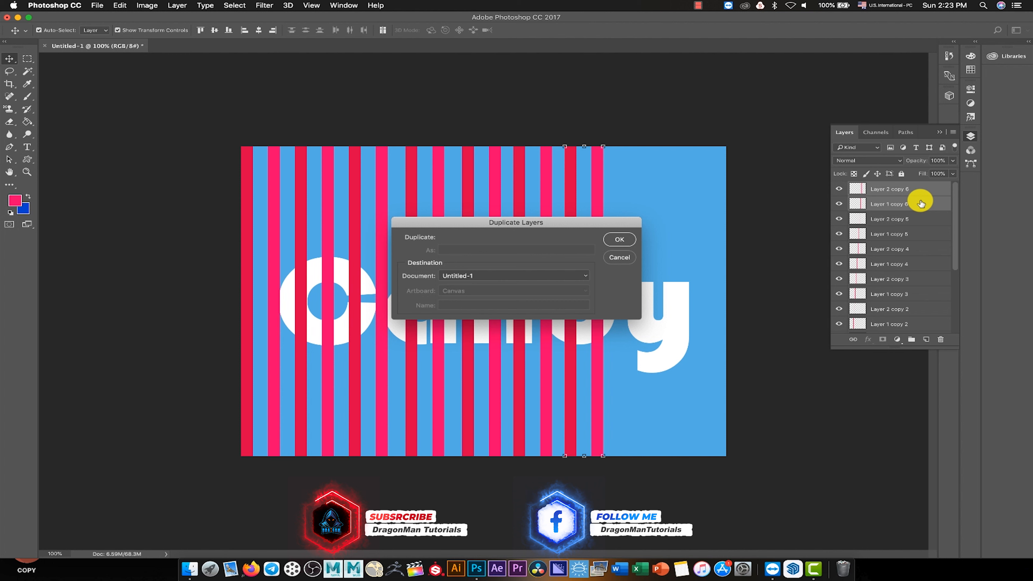
pyautogui.press('Return')
pyautogui.hotkey('shift', 'Right')
pyautogui.hotkey('shift', 'Right')
pyautogui.hotkey('shift', 'Right')
pyautogui.hotkey('shift', 'Right')
pyautogui.hotkey('shift', 'Right')
pyautogui.hotkey('shift', 'Right')
pyautogui.hotkey('shift', 'Right')
pyautogui.hotkey('shift', 'Right')
pyautogui.hotkey('shift', 'Right')
pyautogui.hotkey('shift', 'Right')
pyautogui.hotkey('shift', 'Right')
pyautogui.hotkey('shift', 'Right')
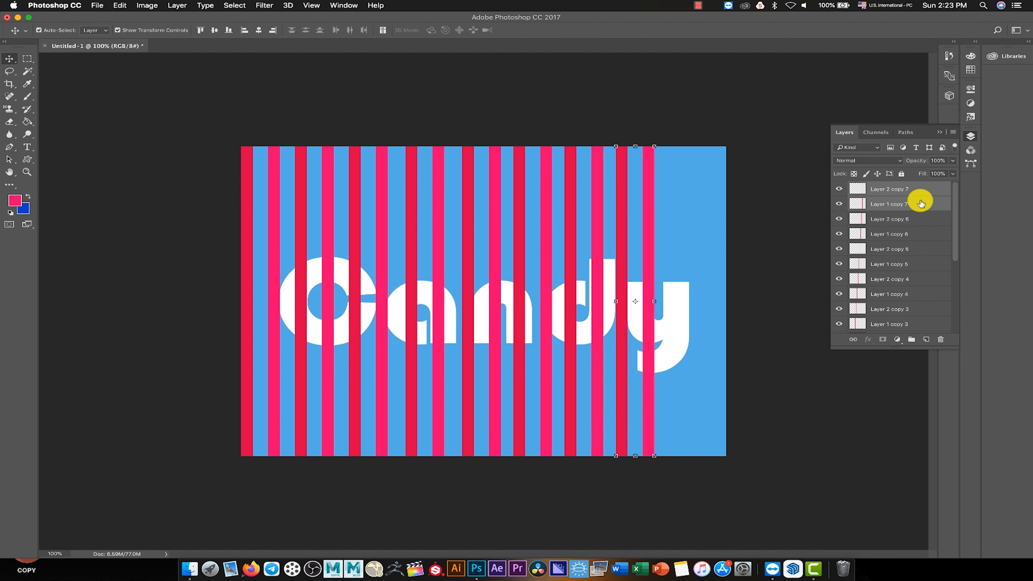
# Duplicate the eighth stripe pair and move the copy rightward near the canvas edge, completing eighteen evenly spaced stripes
pyautogui.rightClick(920, 204)
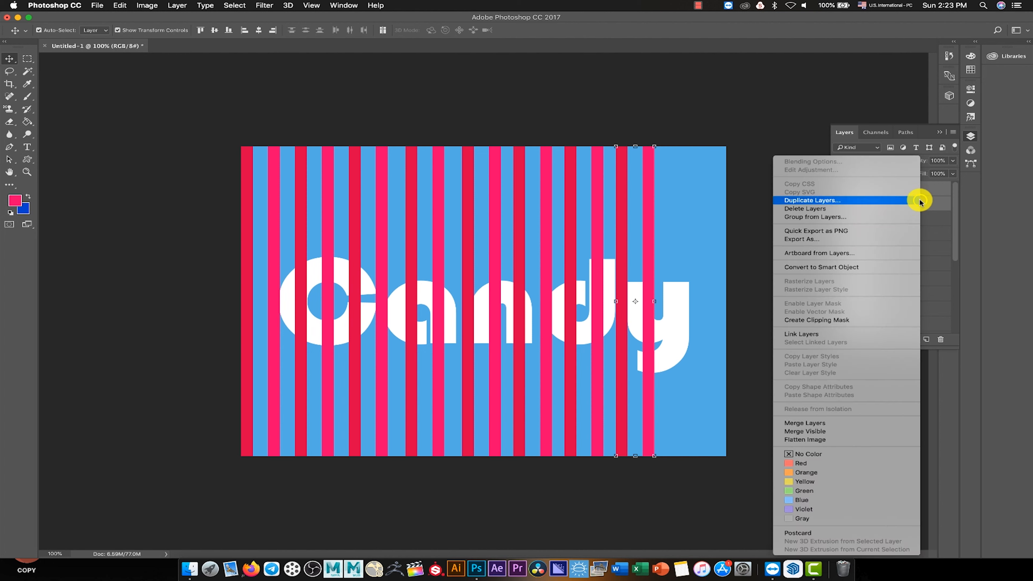
pyautogui.click(875, 200)
pyautogui.click(622, 239)
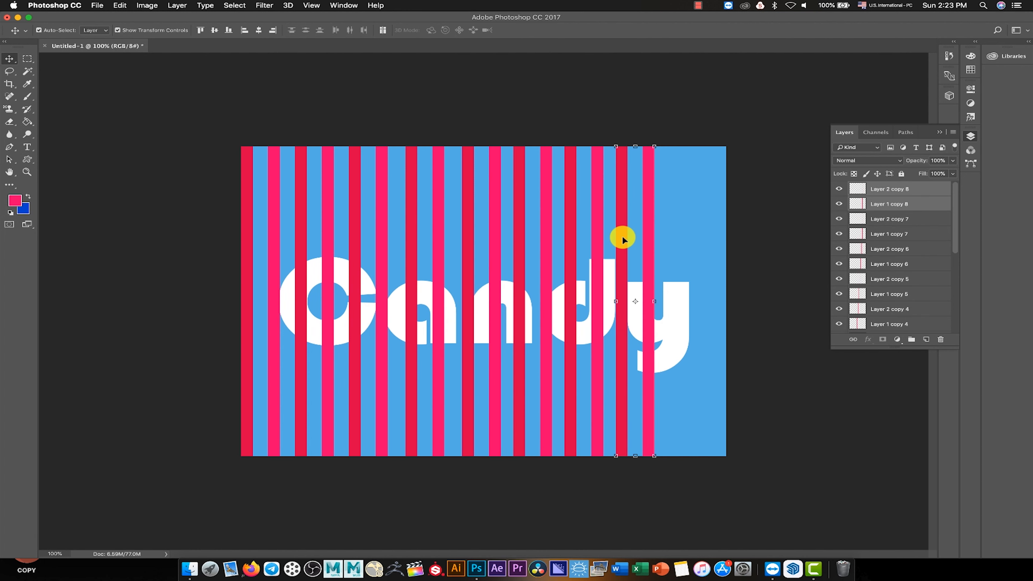
pyautogui.hotkey('shift', 'Right')
pyautogui.hotkey('shift', 'Right')
pyautogui.hotkey('shift', 'Right')
pyautogui.hotkey('shift', 'Right')
pyautogui.hotkey('shift', 'Right')
pyautogui.hotkey('shift', 'Right')
pyautogui.hotkey('shift', 'Right')
pyautogui.hotkey('shift', 'Right')
pyautogui.hotkey('shift', 'Right')
pyautogui.hotkey('shift', 'Right')
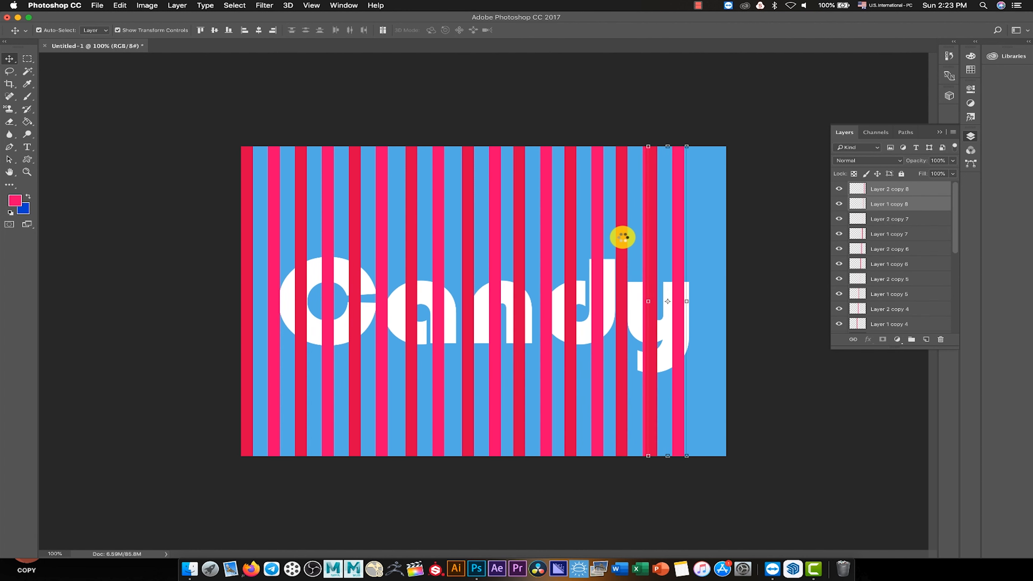
pyautogui.hotkey('shift', 'Right')
pyautogui.hotkey('shift', 'Right')
pyautogui.hotkey('shift', 'Left')
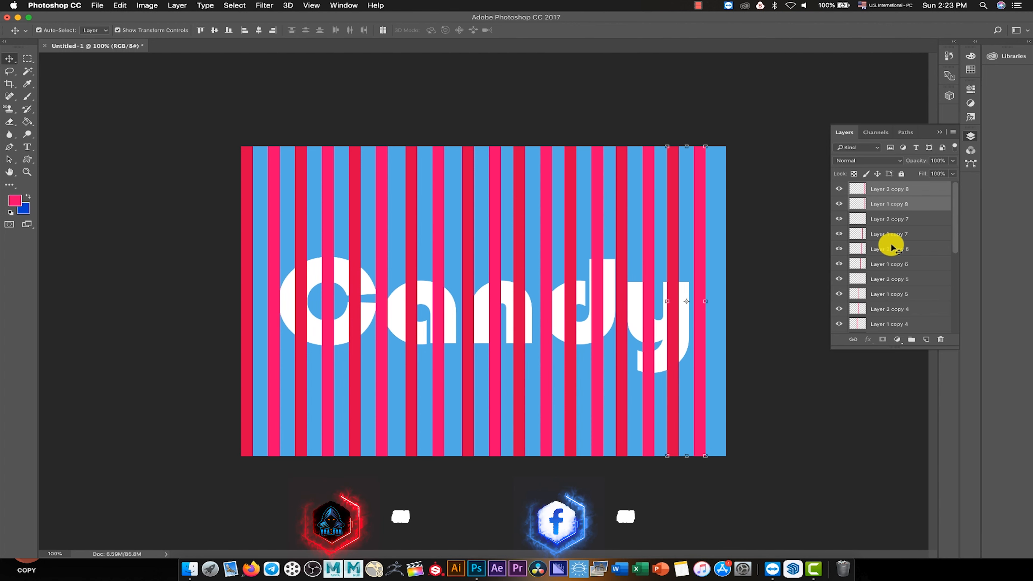
# Select all the stripe layers from Layer 2 copy 8 down to Layer 1 and stretch them horizontally to 104.41% to reach the canvas's right edge
pyautogui.click(913, 223)
pyautogui.click(905, 188)
pyautogui.moveTo(952, 191); pyautogui.dragTo(954, 259)
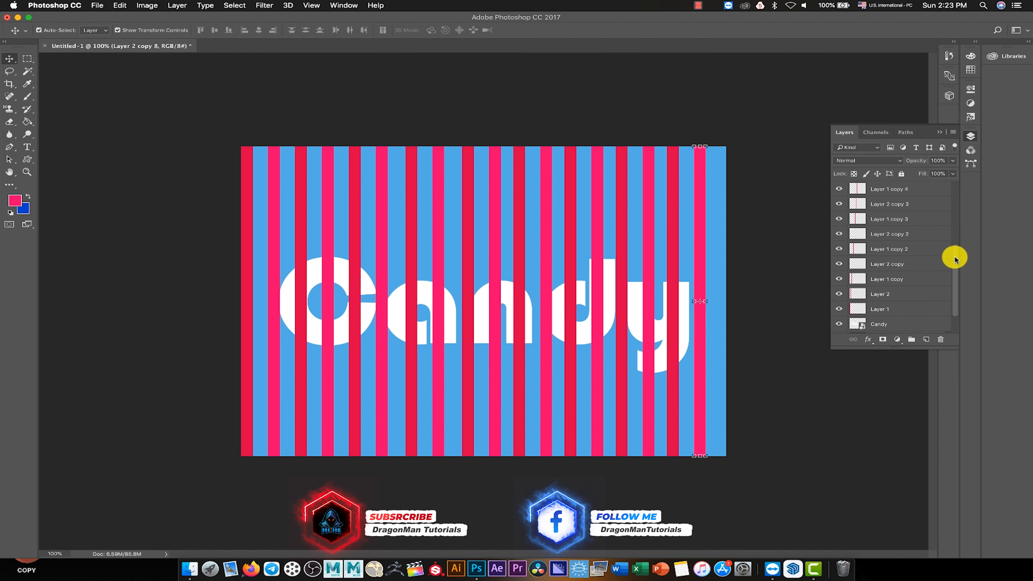
pyautogui.keyDown('shift'); pyautogui.click(911, 308); pyautogui.keyUp('shift')
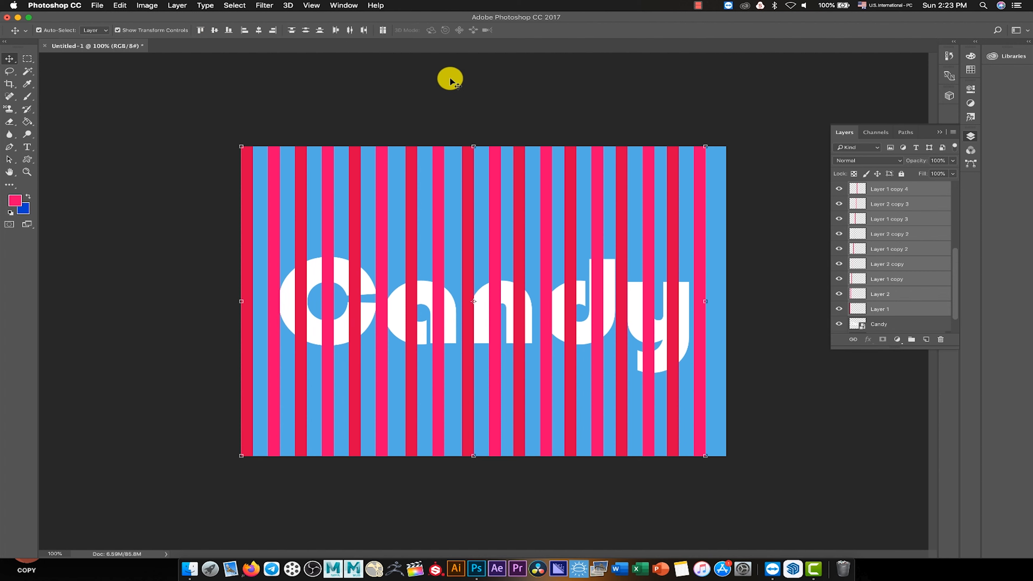
pyautogui.moveTo(705, 301); pyautogui.dragTo(730, 300)
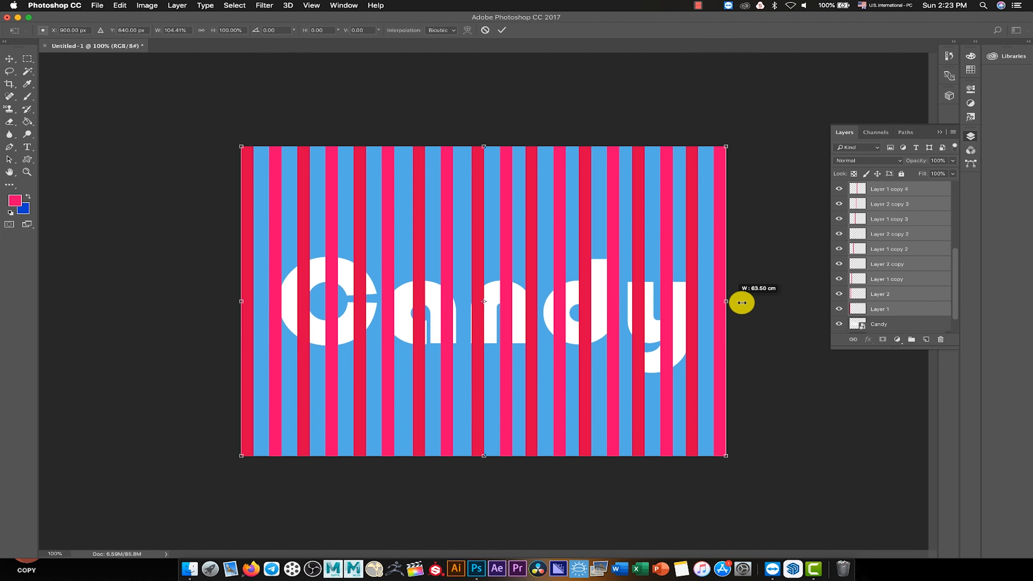
pyautogui.click(502, 30)
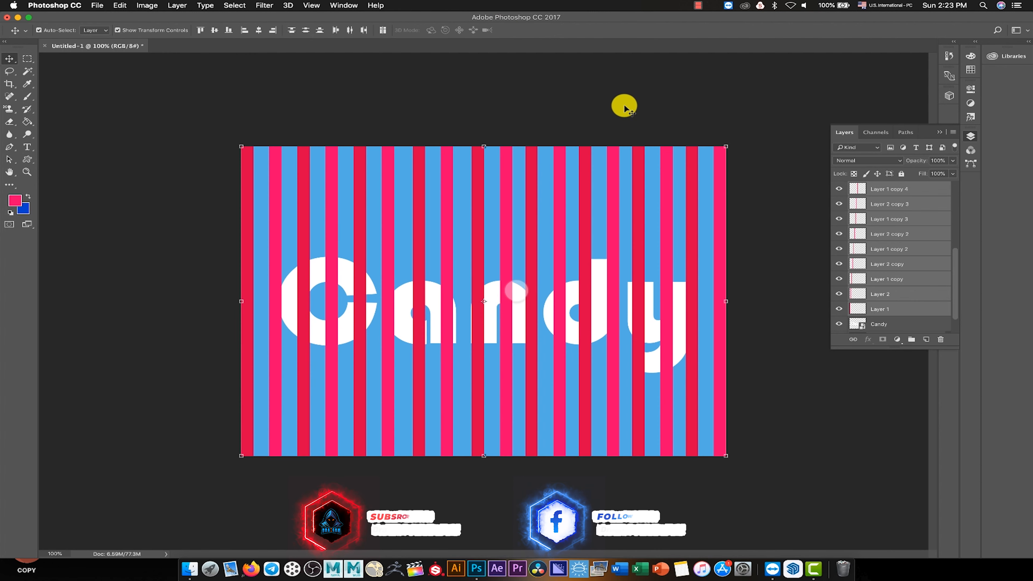
# Merge the selected stripe layers into one and clip the merged layer to the Candy text with a clipping mask
pyautogui.rightClick(883, 192)
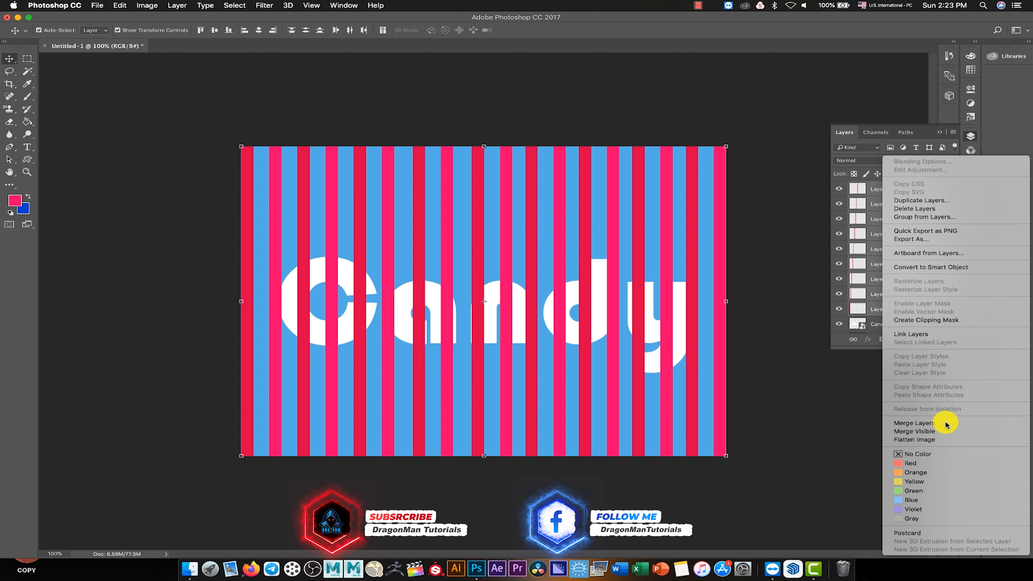
pyautogui.click(915, 423)
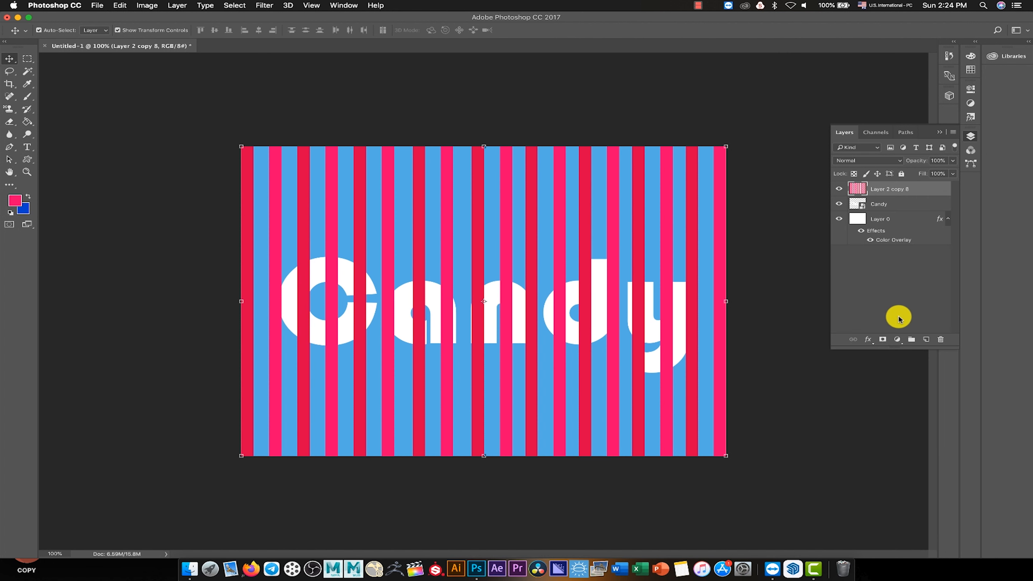
pyautogui.rightClick(886, 190)
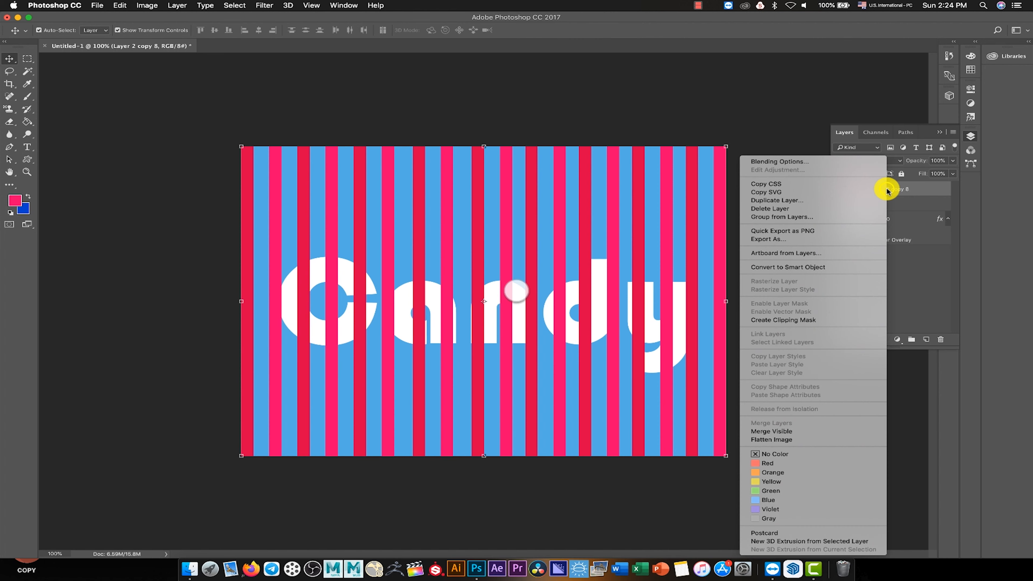
pyautogui.click(835, 319)
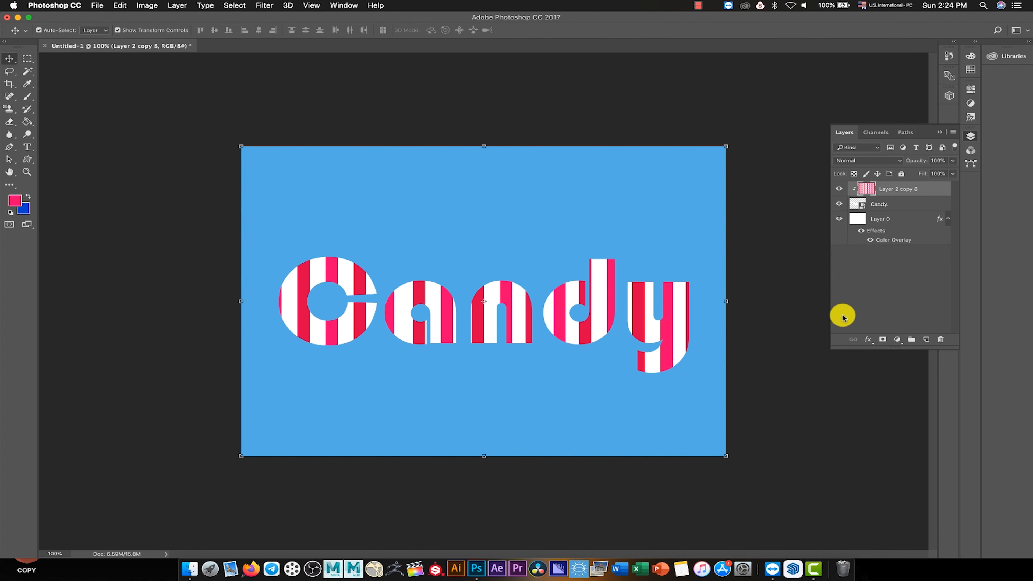
# Rotate the clipped stripe layer about 16.8° clockwise and narrow it to about 89% width, keeping the text fully covered
pyautogui.moveTo(735, 143); pyautogui.dragTo(769, 211)
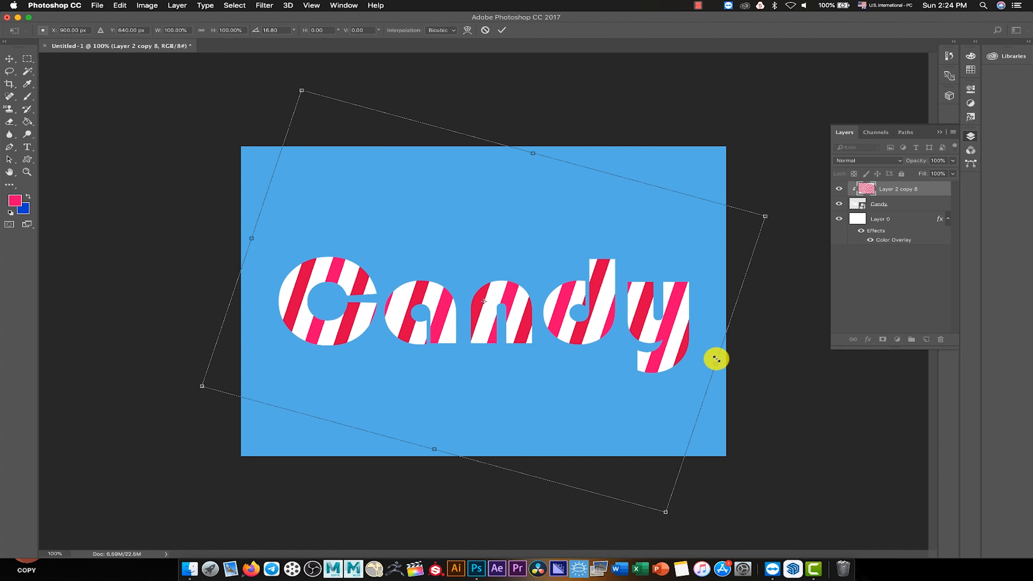
pyautogui.moveTo(718, 365)
pyautogui.mouseDown()
pyautogui.moveTo(692, 352)
pyautogui.moveTo(708, 359)
pyautogui.mouseUp()
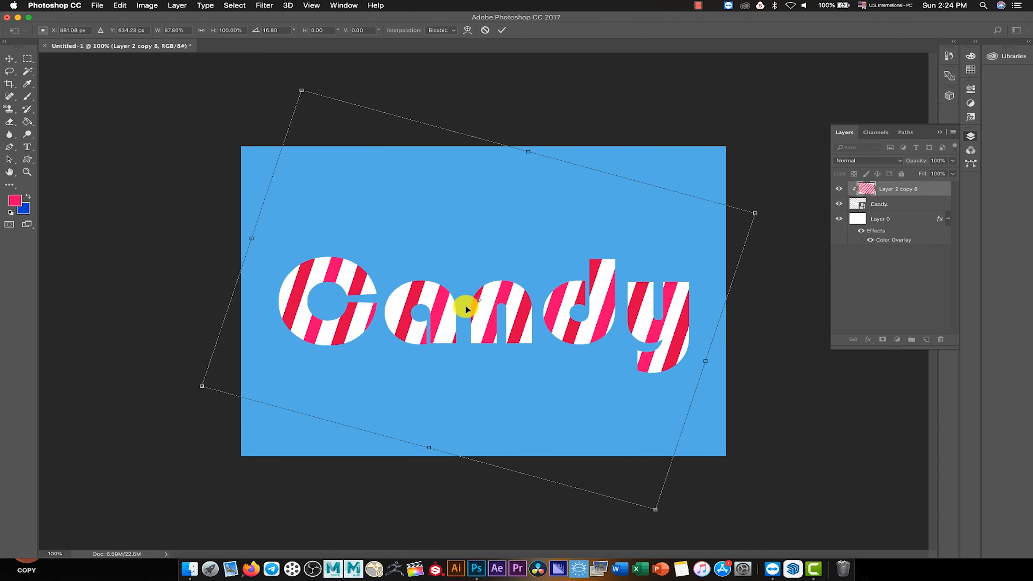
pyautogui.moveTo(258, 241); pyautogui.dragTo(293, 253)
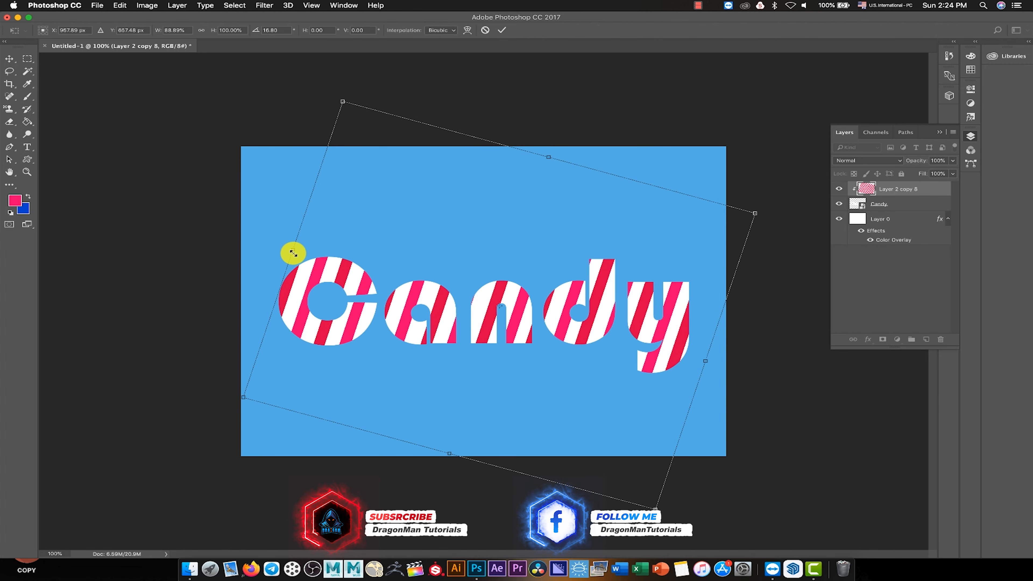
pyautogui.click(502, 30)
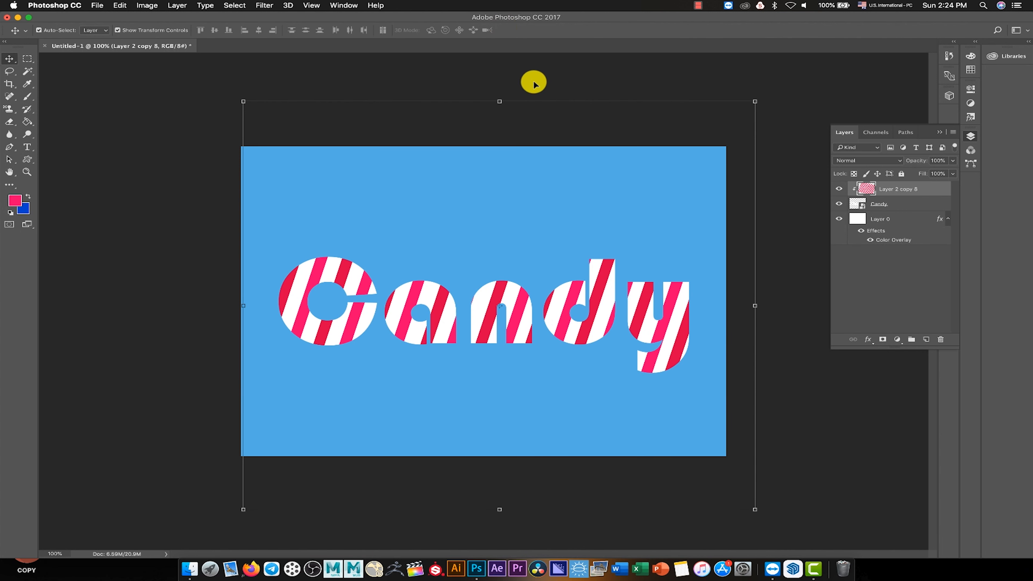
# Add a 3 px outside Stroke effect to the stripe layer, using the pink ff006c sampled from the letter C
pyautogui.click(868, 341)
pyautogui.click(873, 349)
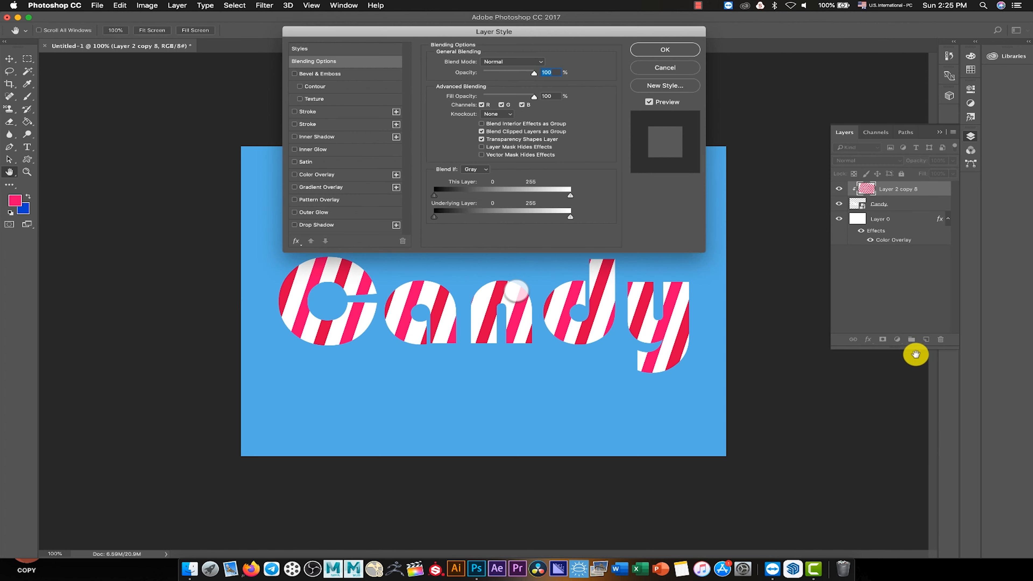
pyautogui.click(309, 111)
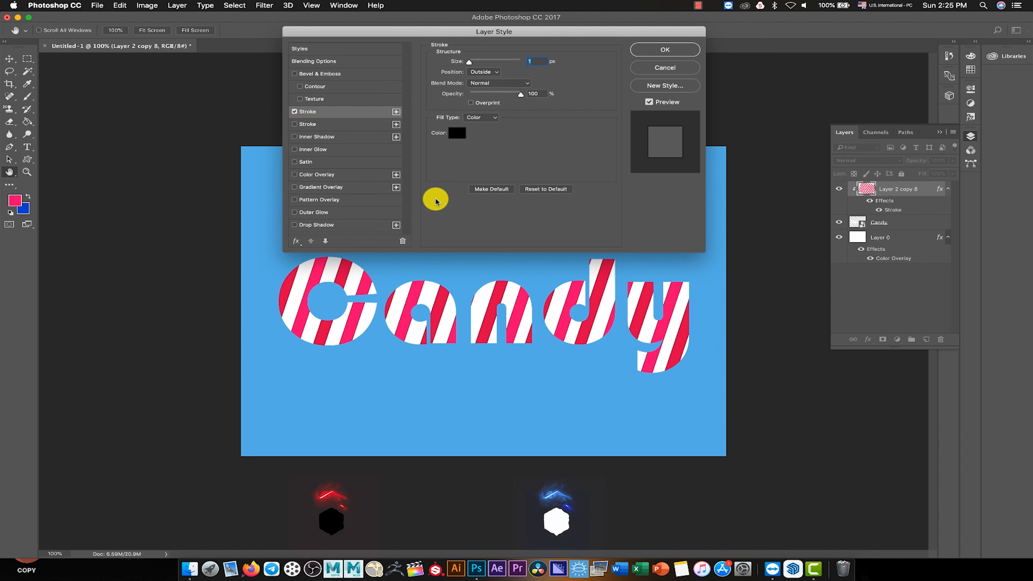
pyautogui.click(459, 135)
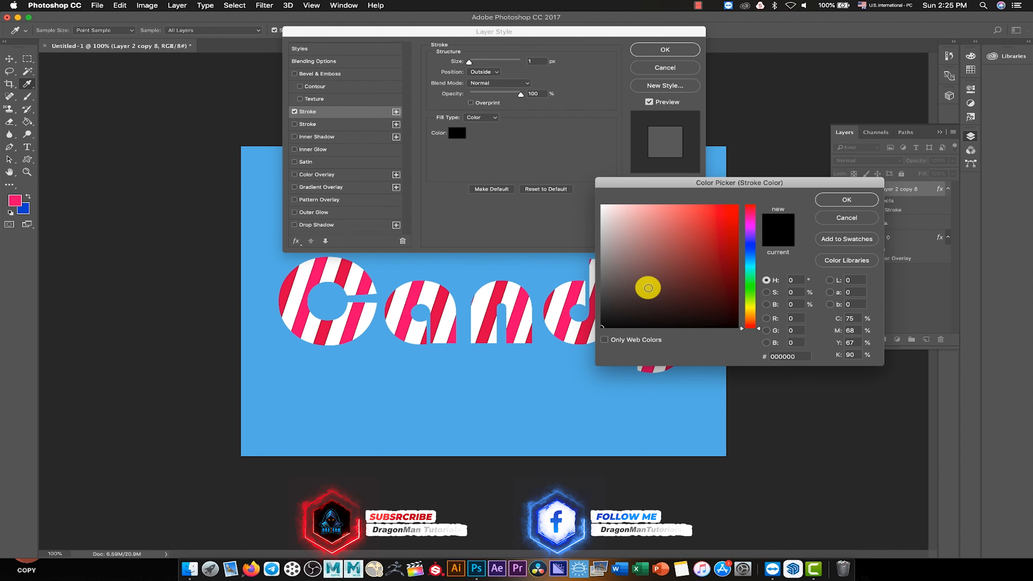
pyautogui.click(364, 286)
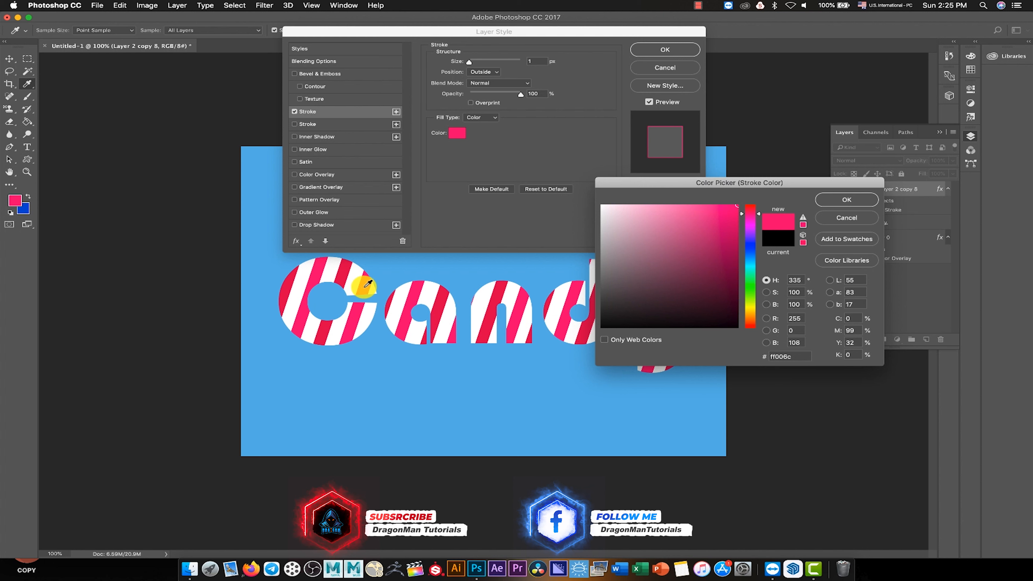
pyautogui.click(847, 199)
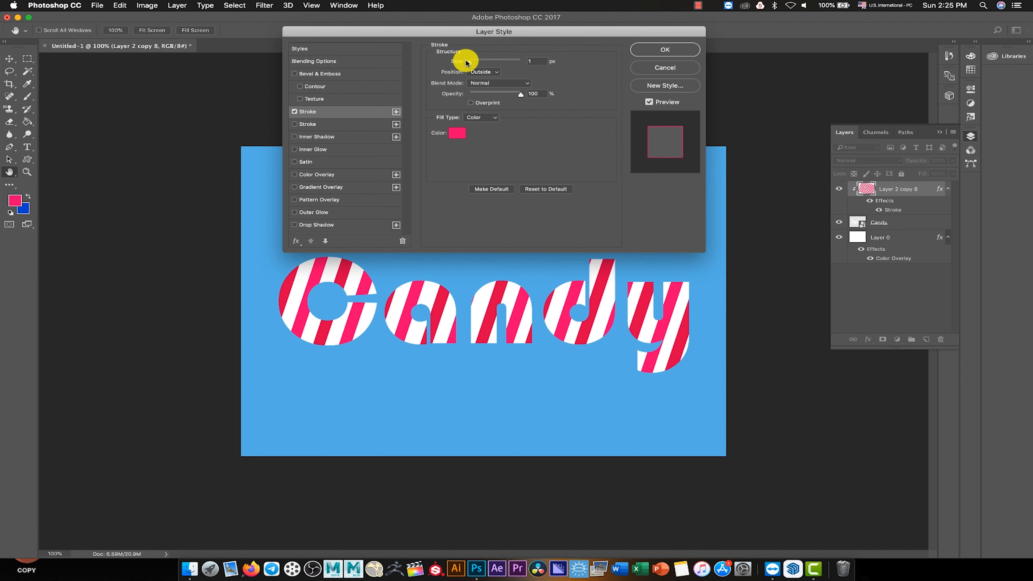
pyautogui.moveTo(468, 63); pyautogui.dragTo(470, 63)
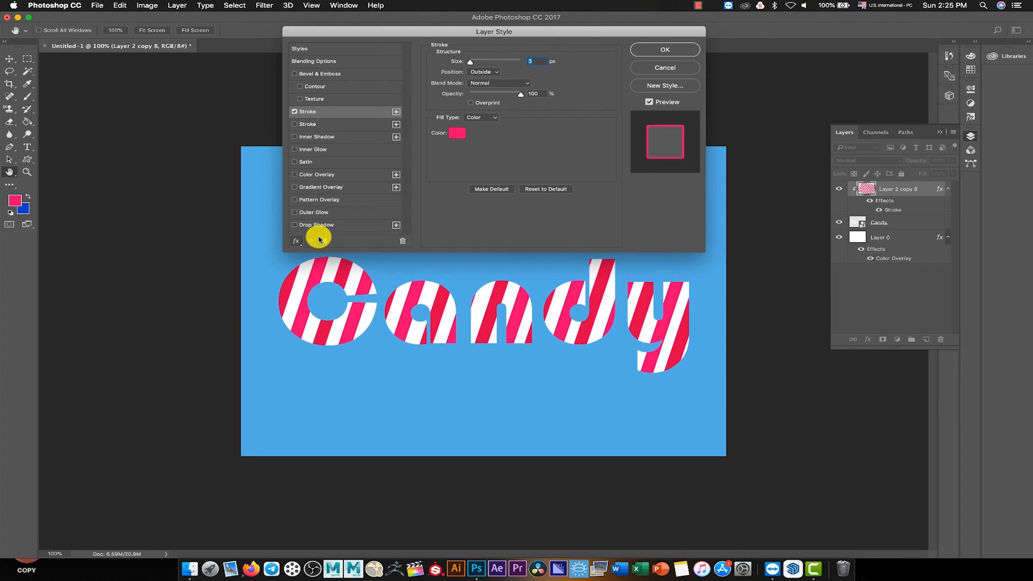
# Apply the Stroke settings and examine the outlined stripes on the letters C, a and n up close
pyautogui.click(655, 55)
pyautogui.click(27, 172)
pyautogui.keyDown('alt'); pyautogui.click(517, 342); pyautogui.keyUp('alt')
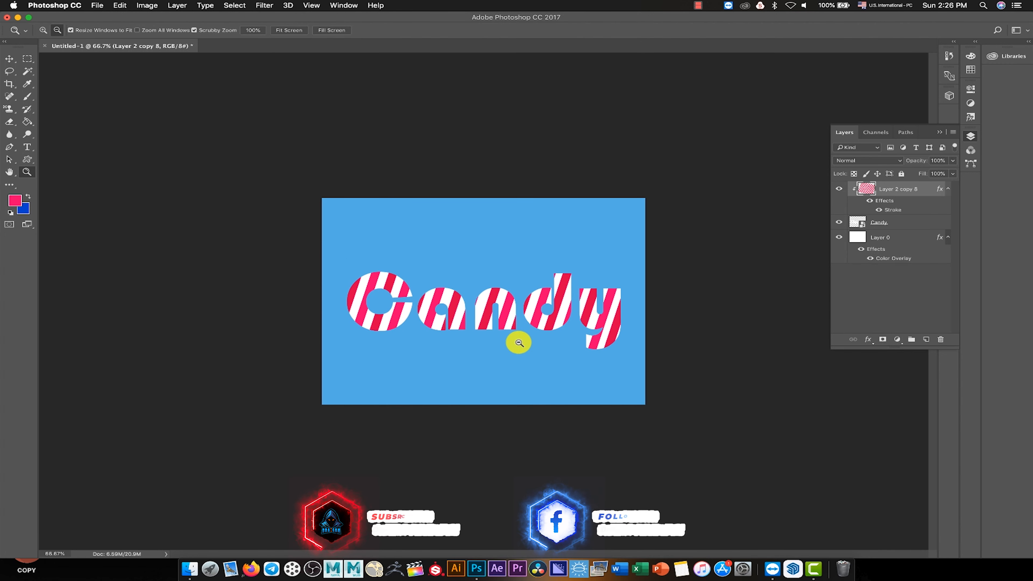
pyautogui.click(456, 315)
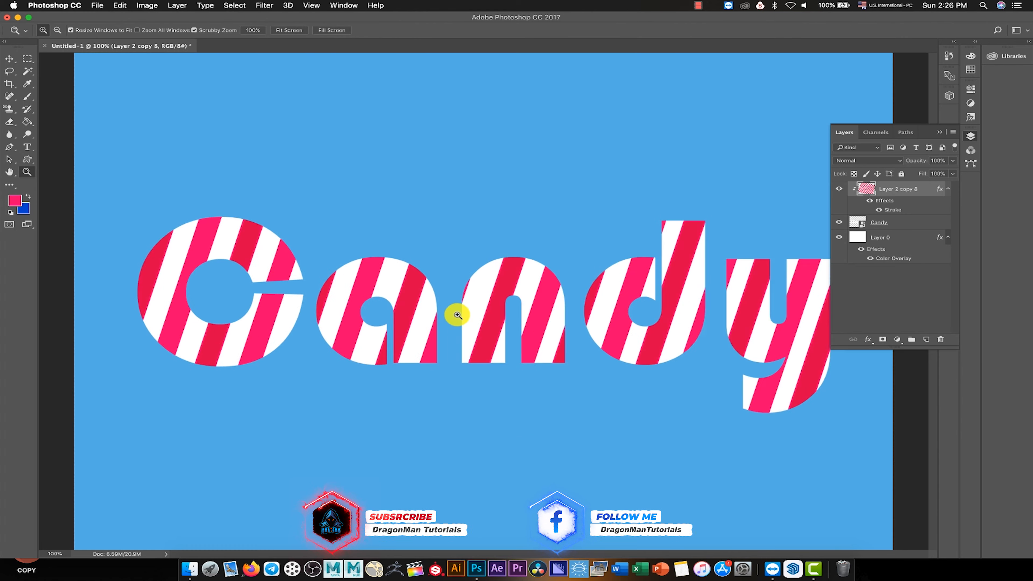
pyautogui.click(456, 314)
pyautogui.click(457, 314)
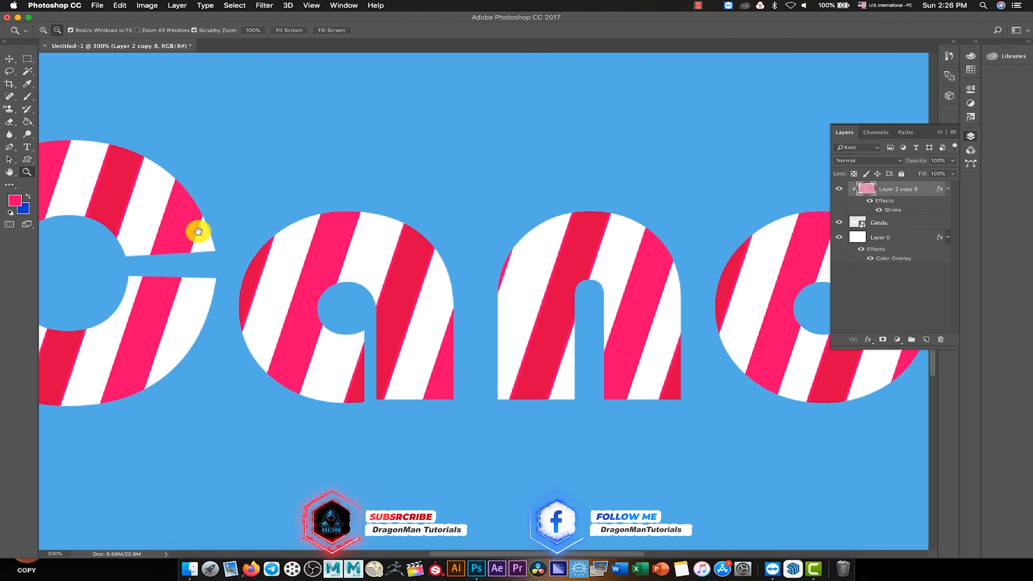
pyautogui.moveTo(197, 231); pyautogui.dragTo(330, 233)
pyautogui.press('v')
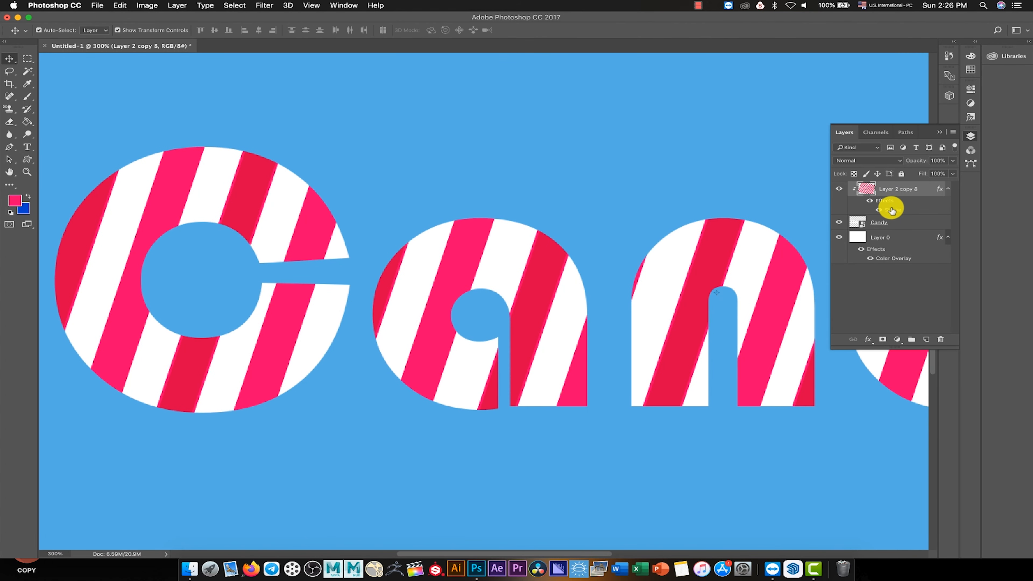
# Add a Drop Shadow effect to the clipped stripe layer, using the green colour 049835
pyautogui.click(867, 341)
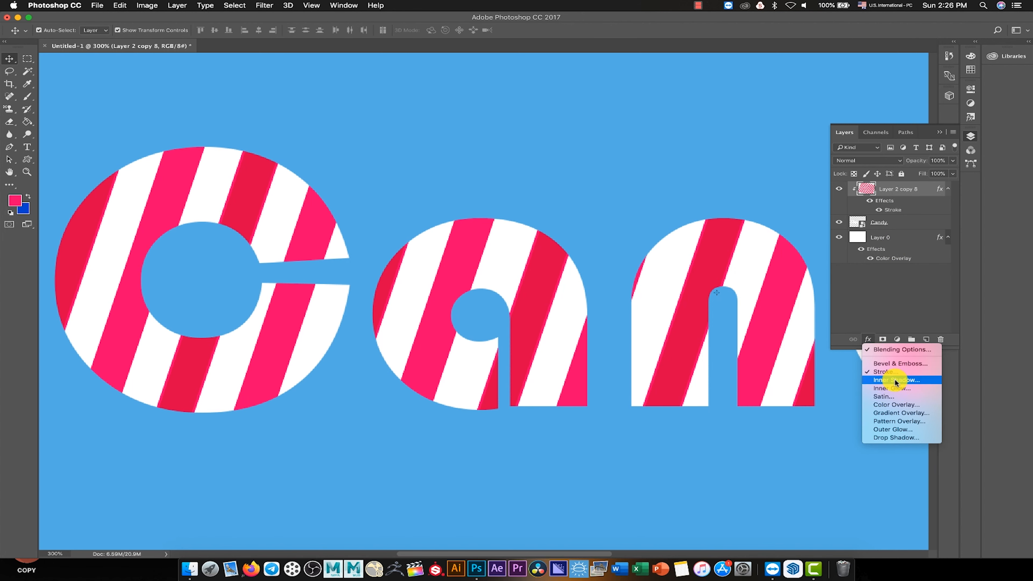
pyautogui.click(896, 370)
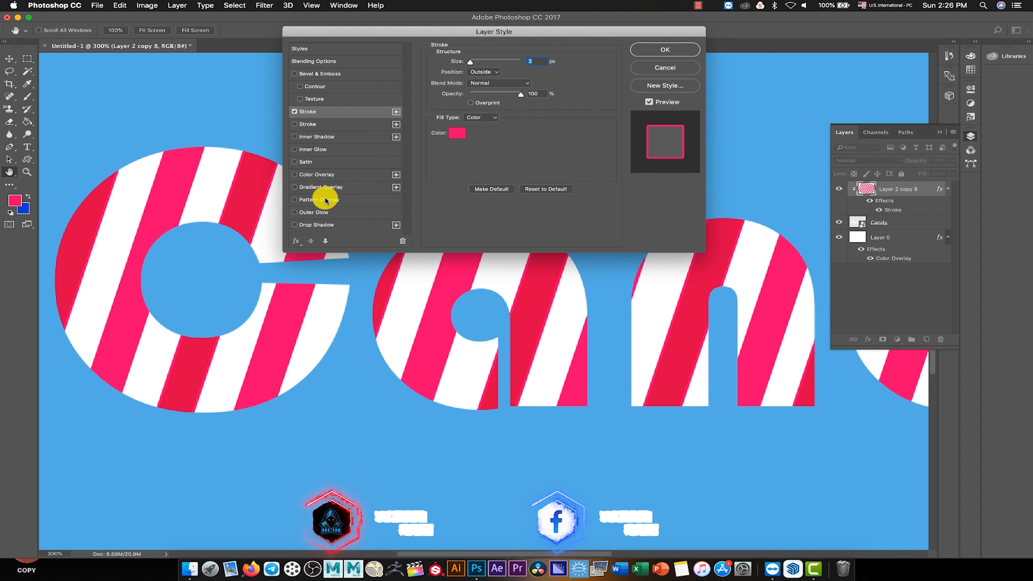
pyautogui.click(316, 224)
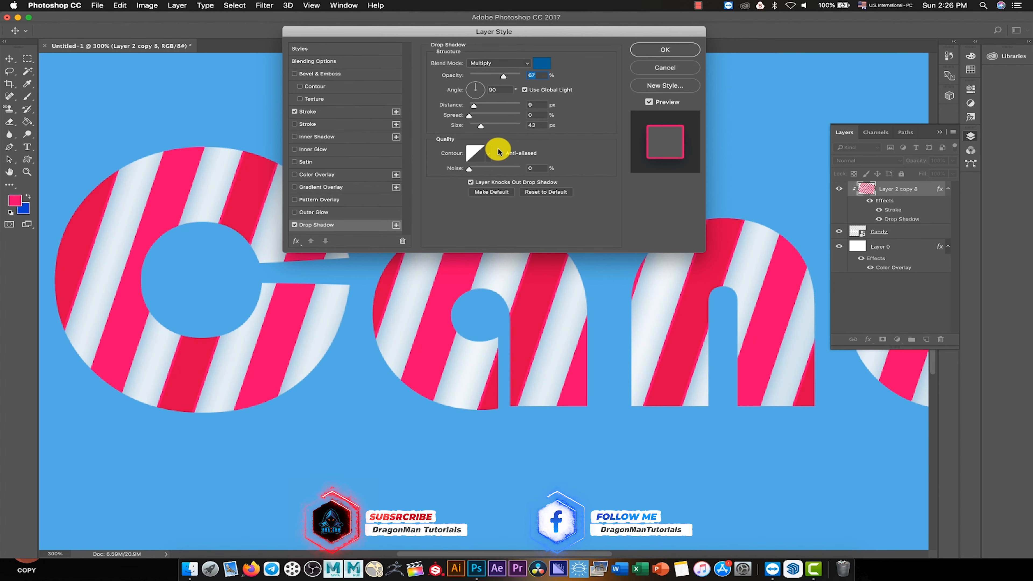
pyautogui.click(542, 62)
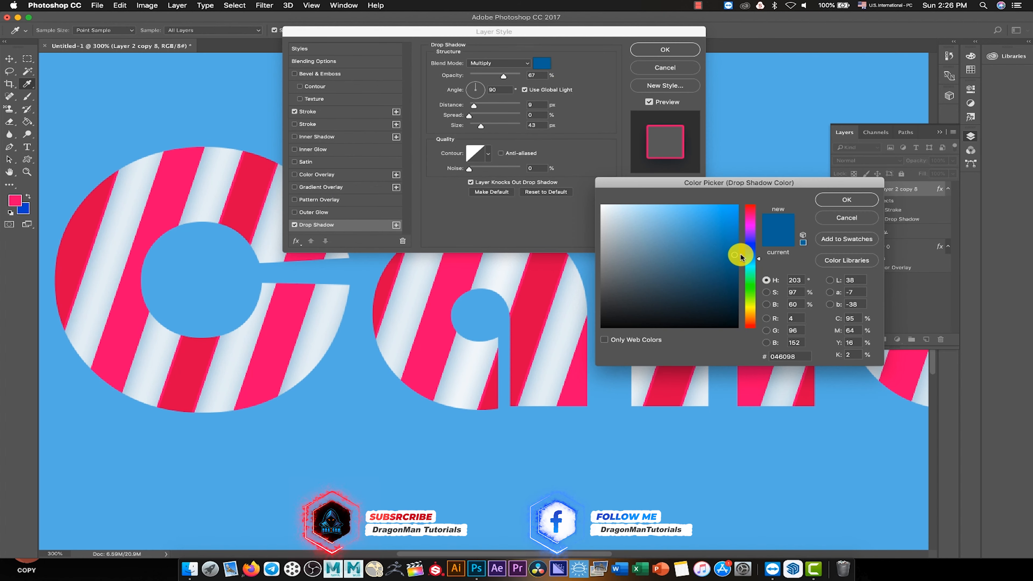
pyautogui.click(752, 280)
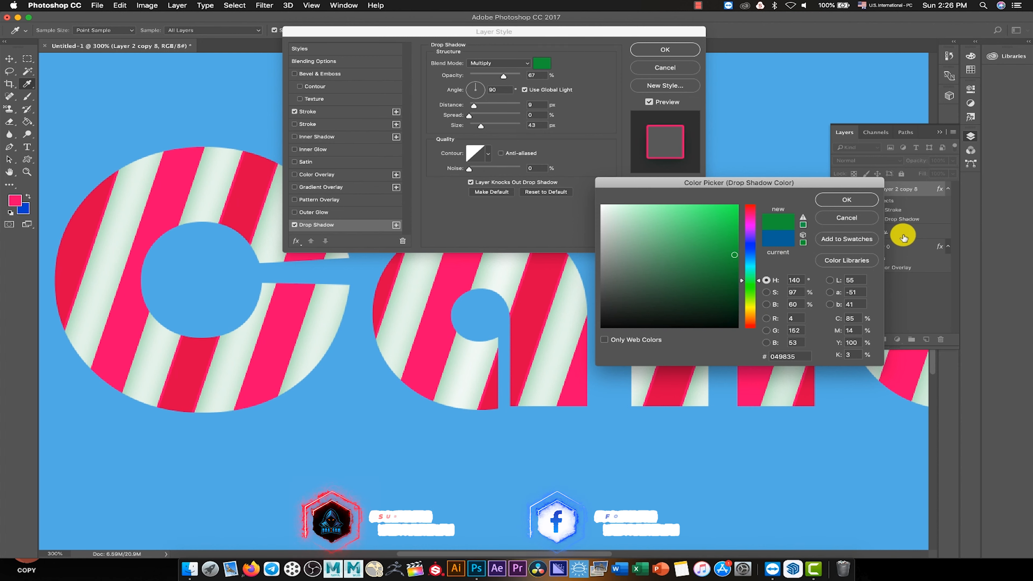
pyautogui.click(848, 199)
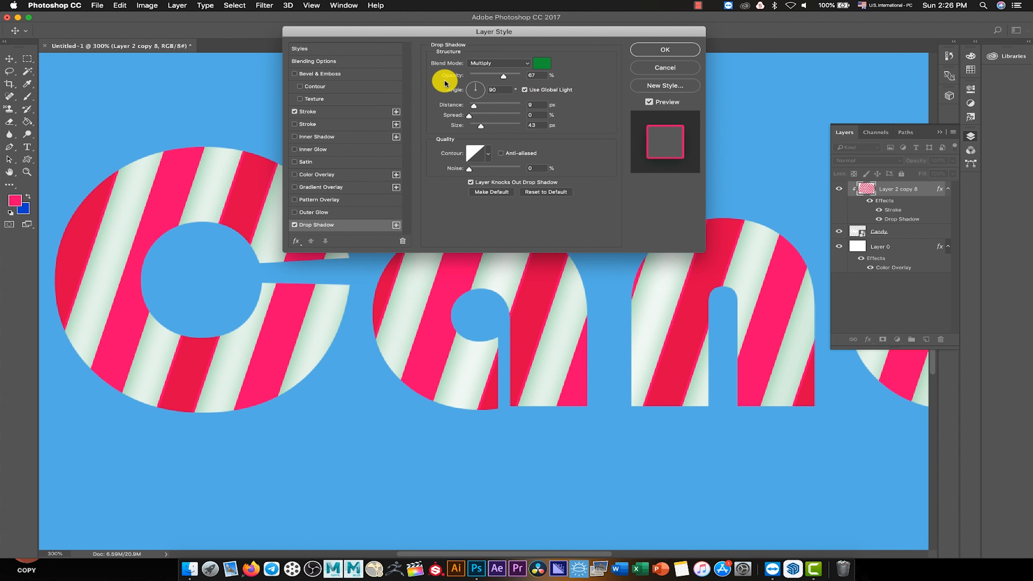
# Set the stripe layer's drop shadow to 20% opacity, 24 px distance, 24% spread and 18 px size
pyautogui.moveTo(494, 77)
pyautogui.mouseDown()
pyautogui.moveTo(481, 77)
pyautogui.moveTo(521, 79)
pyautogui.moveTo(478, 77)
pyautogui.moveTo(494, 77)
pyautogui.moveTo(473, 104)
pyautogui.moveTo(483, 117)
pyautogui.mouseUp()
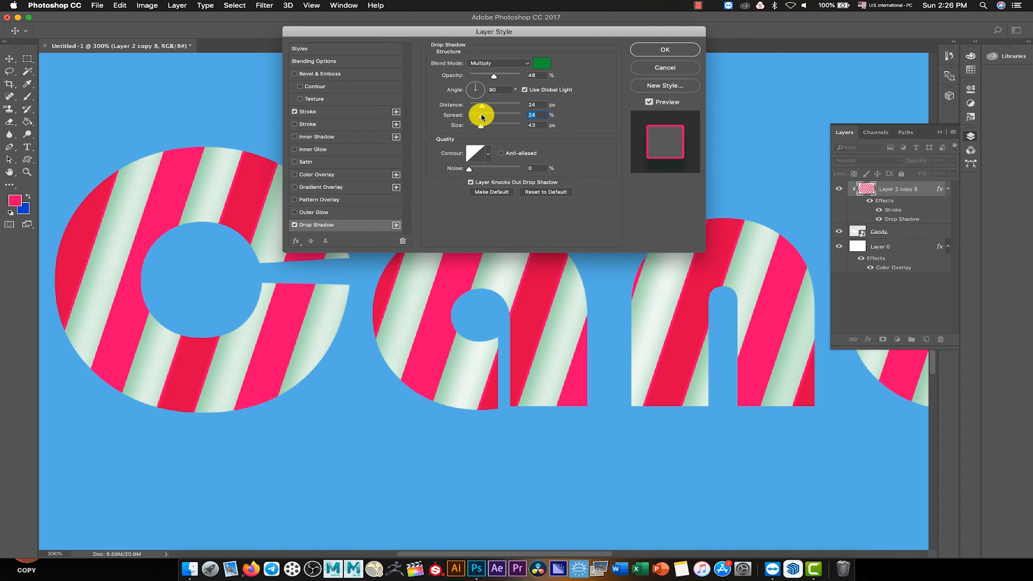
pyautogui.moveTo(479, 126); pyautogui.dragTo(476, 127)
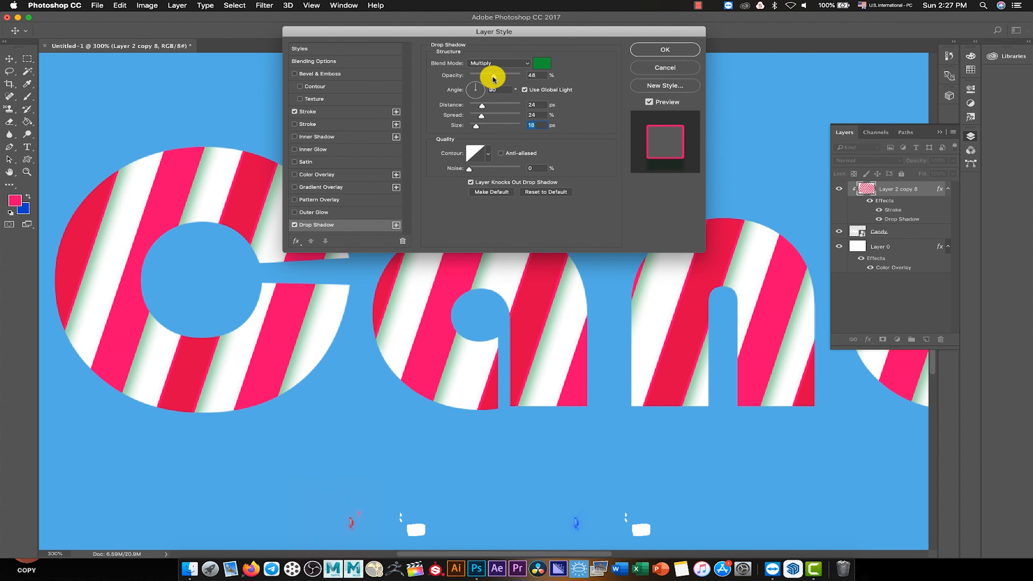
pyautogui.moveTo(492, 77); pyautogui.dragTo(481, 77)
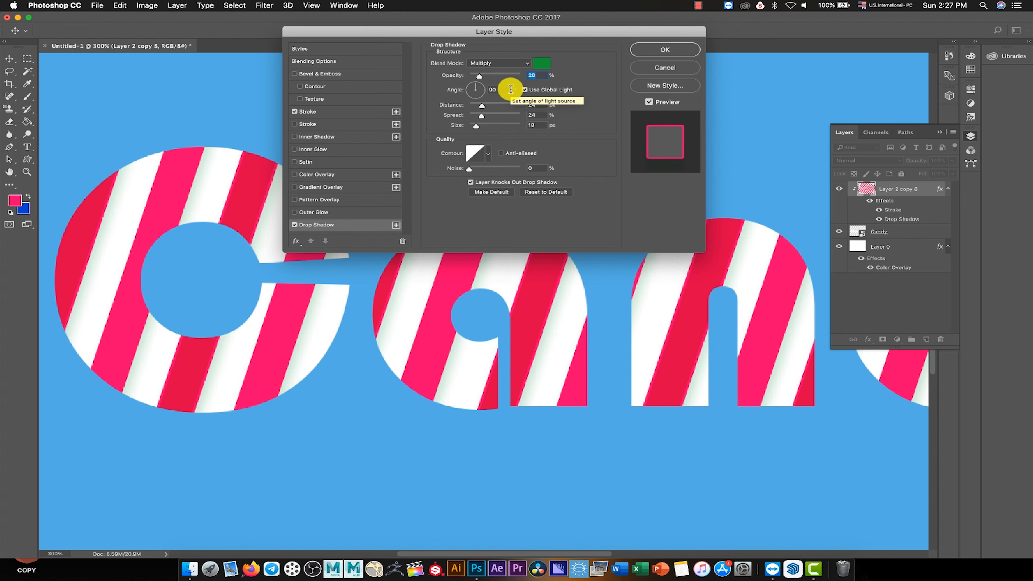
# Apply the stripe layer's drop shadow with the single-peak Cone contour, and select the Candy text layer
pyautogui.click(486, 151)
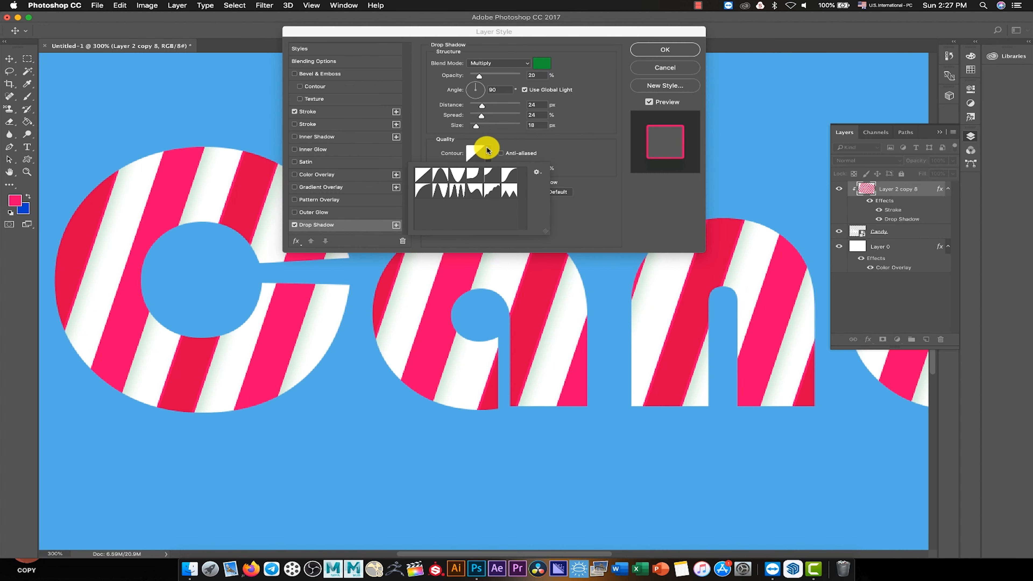
pyautogui.click(439, 178)
pyautogui.click(456, 177)
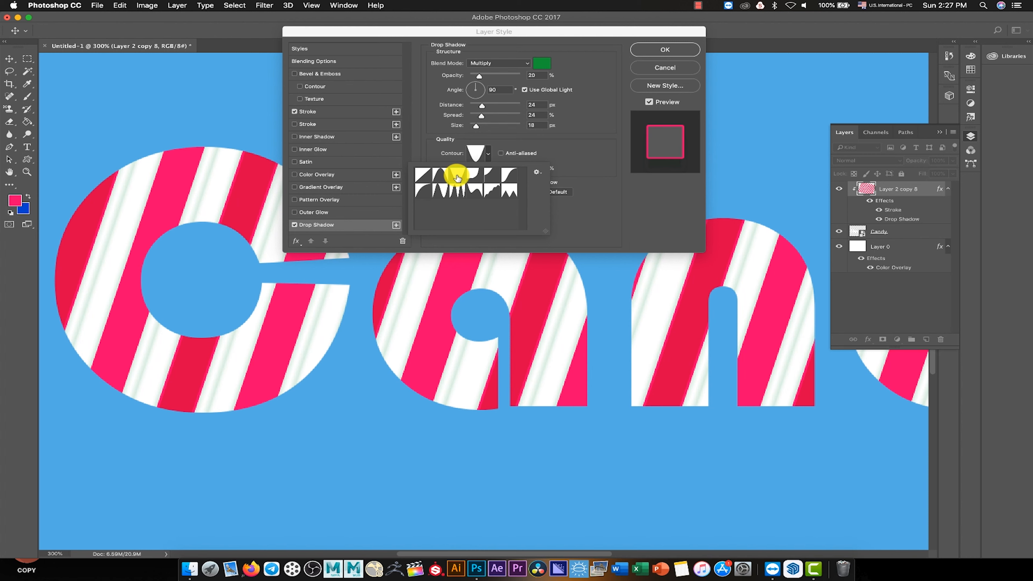
pyautogui.click(441, 175)
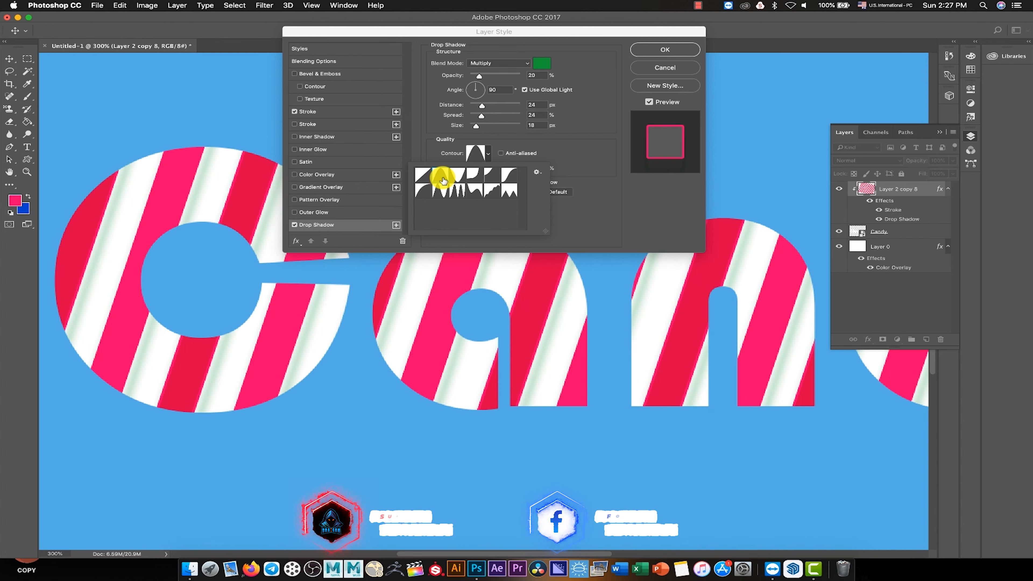
pyautogui.click(583, 158)
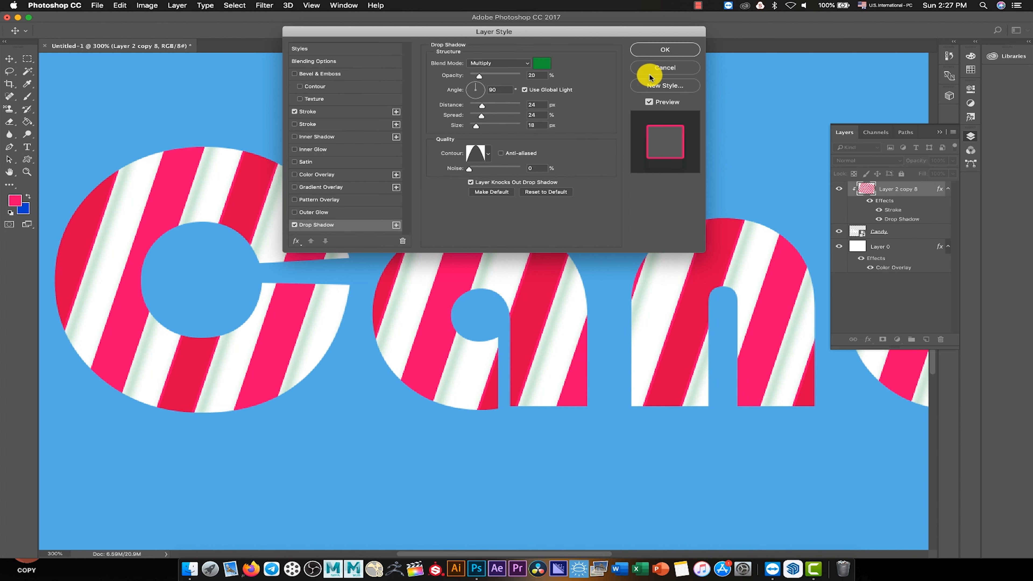
pyautogui.click(662, 50)
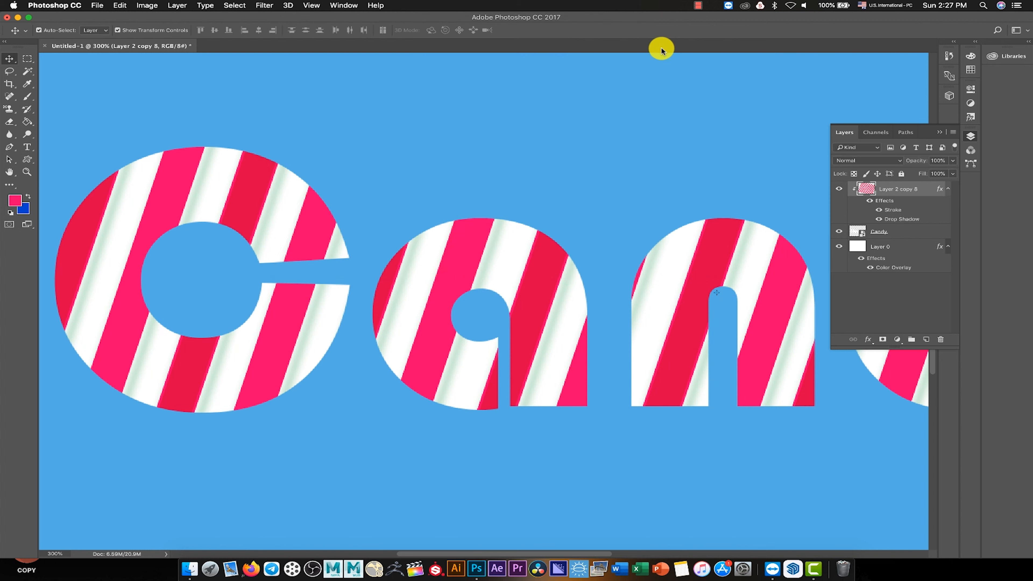
pyautogui.click(852, 231)
pyautogui.click(867, 339)
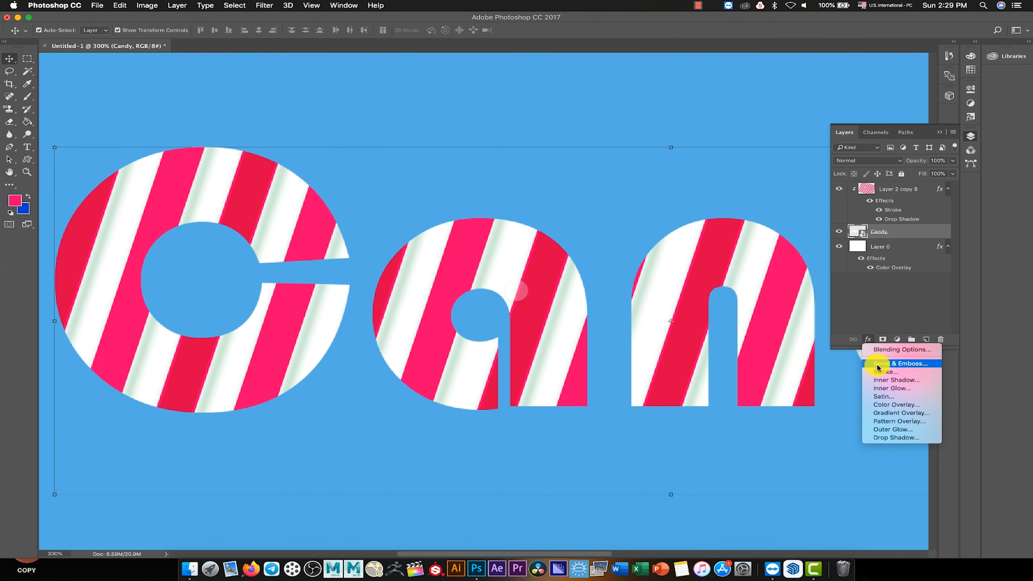
pyautogui.click(903, 438)
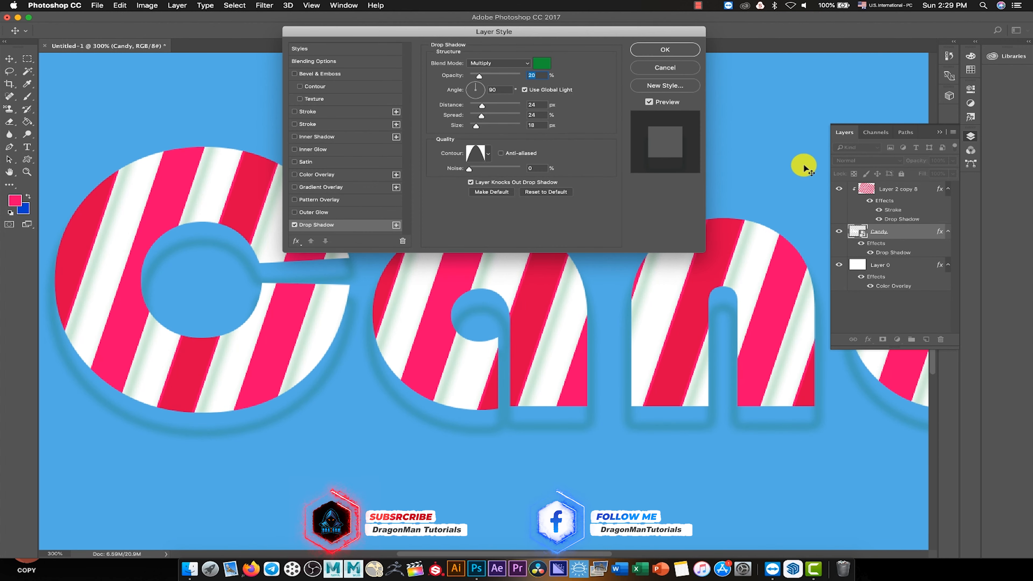
pyautogui.click(541, 63)
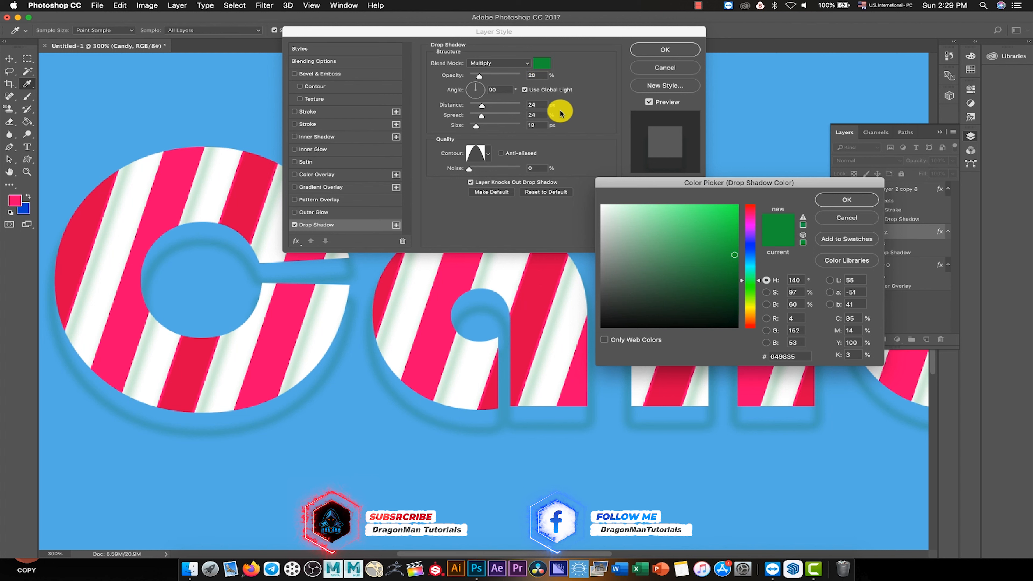
pyautogui.moveTo(635, 266); pyautogui.dragTo(595, 329)
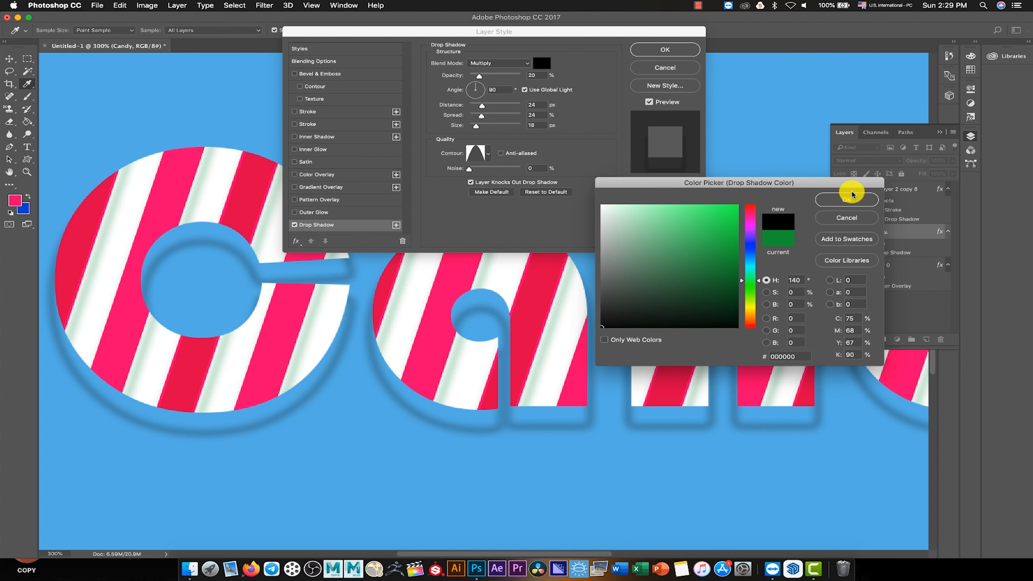
pyautogui.click(854, 200)
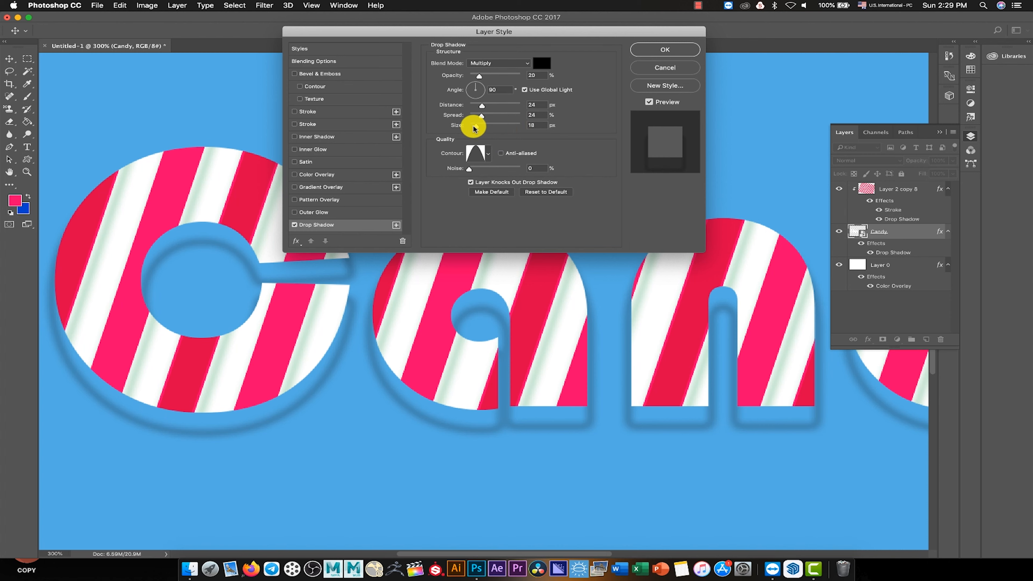
pyautogui.moveTo(476, 128); pyautogui.dragTo(475, 128)
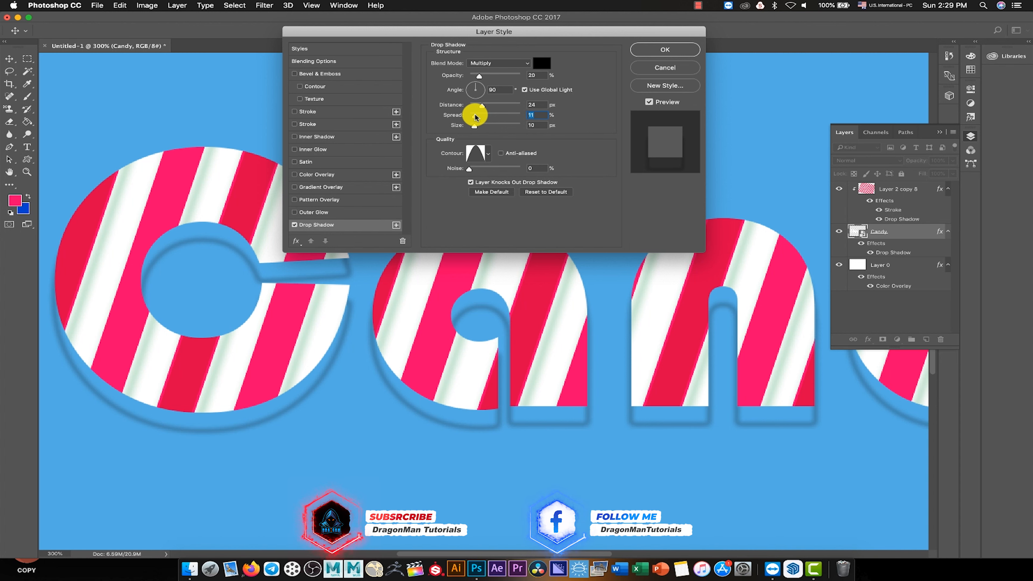
pyautogui.click(488, 153)
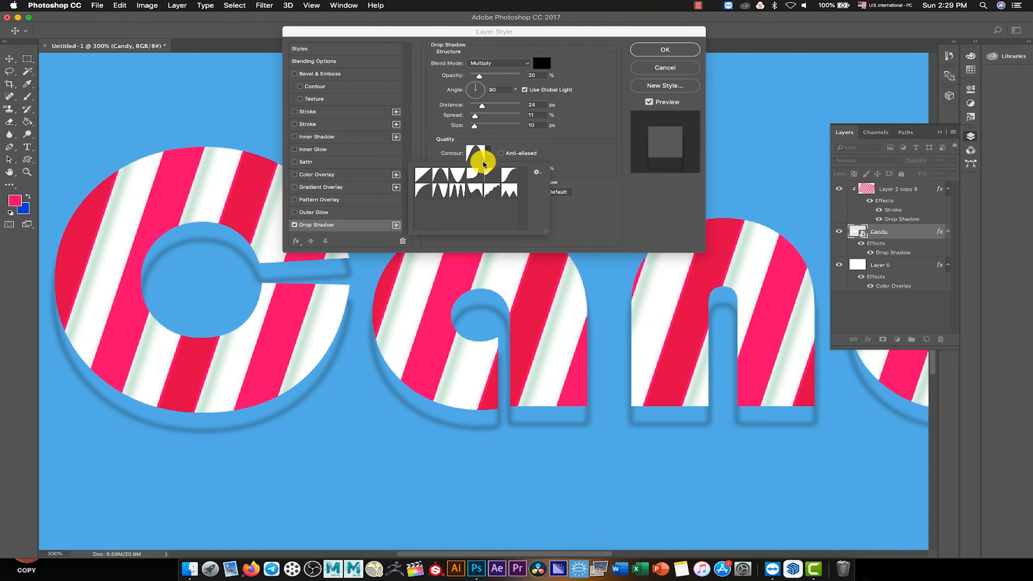
pyautogui.click(423, 176)
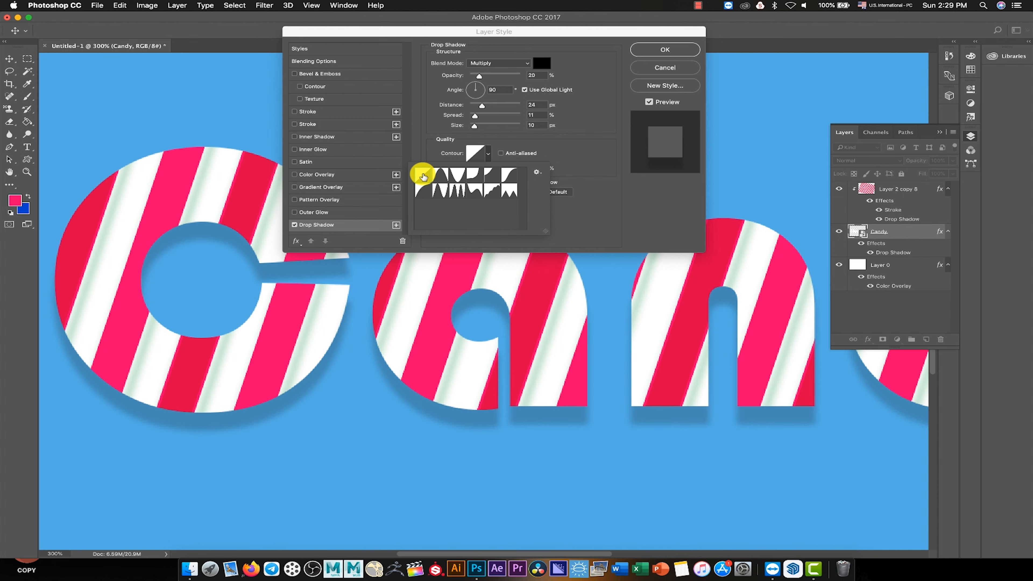
pyautogui.click(654, 206)
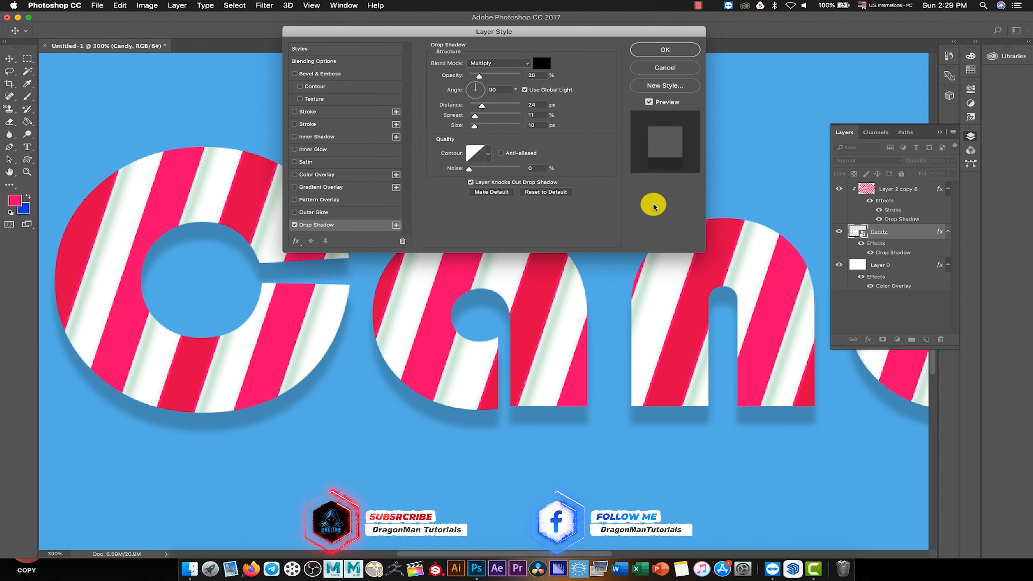
pyautogui.moveTo(477, 89); pyautogui.dragTo(478, 87)
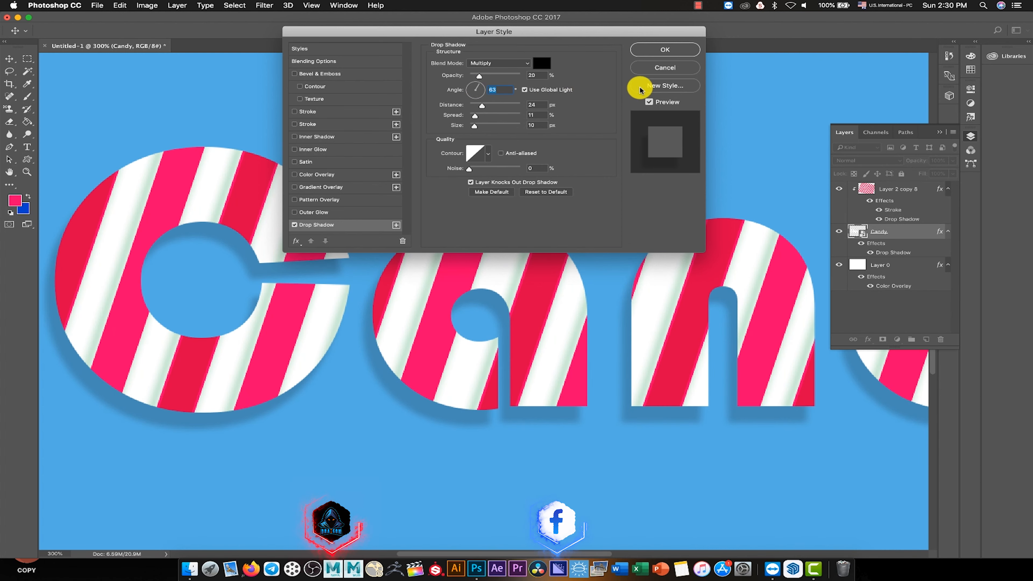
pyautogui.click(650, 68)
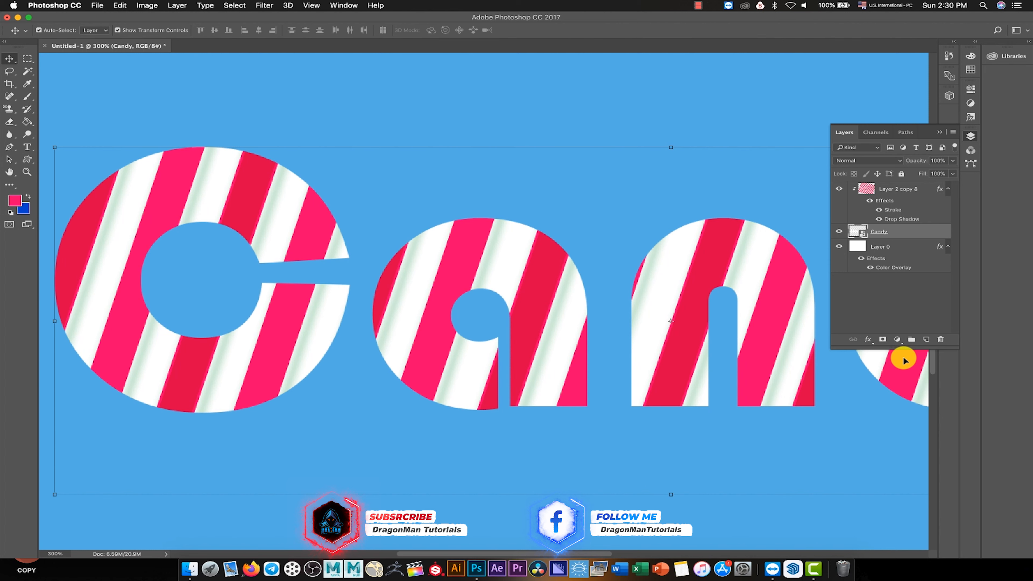
# Add a Drop Shadow effect to the Candy text layer, using black as the shadow colour
pyautogui.click(867, 339)
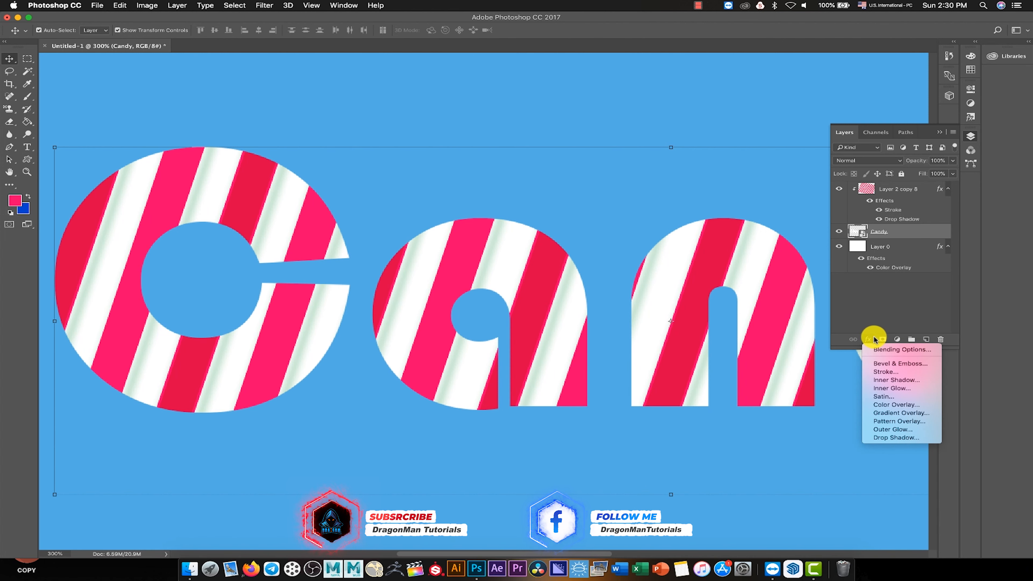
pyautogui.click(907, 438)
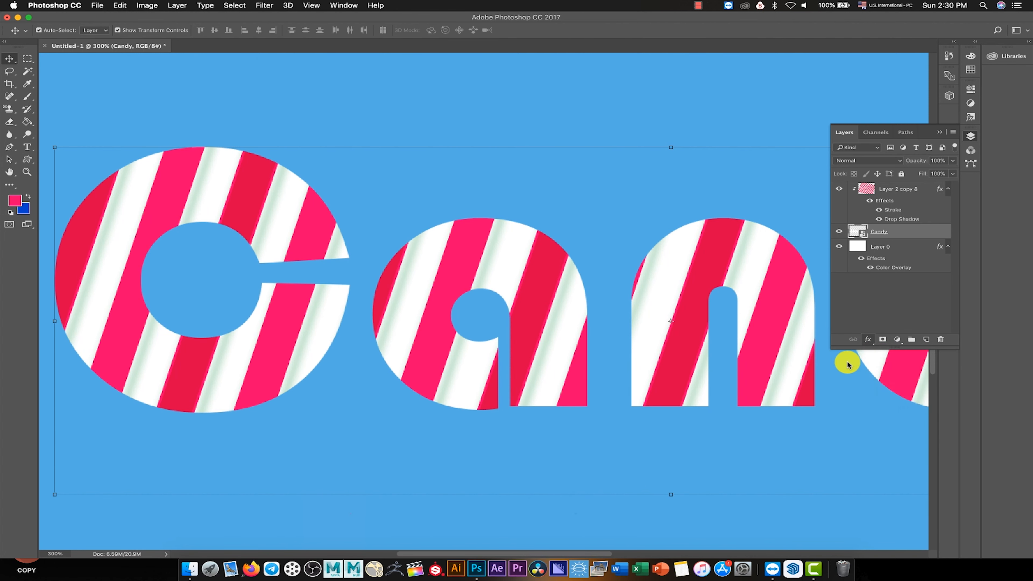
pyautogui.click(541, 63)
pyautogui.click(602, 325)
pyautogui.click(833, 200)
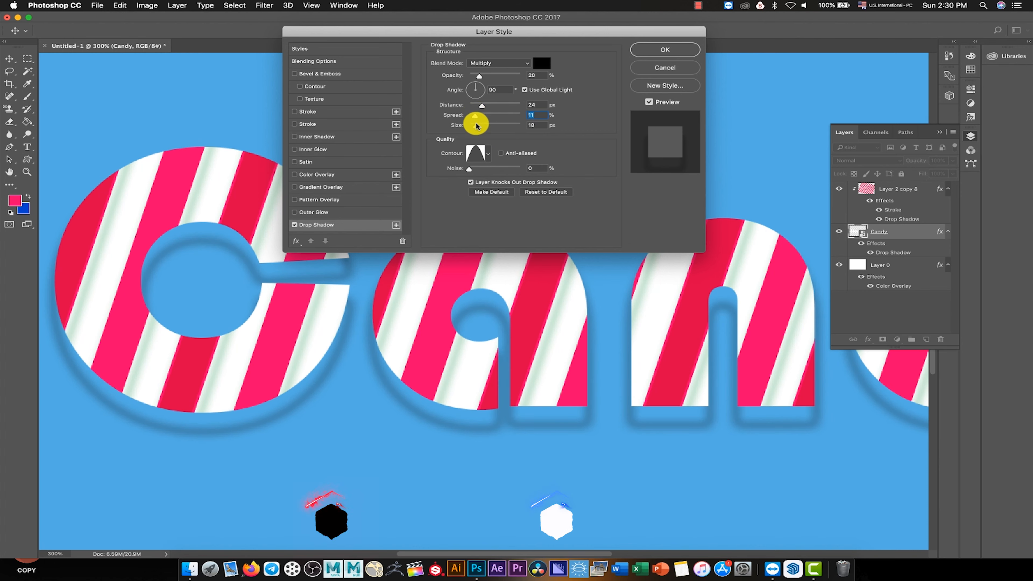
# Set the Candy layer's drop shadow to 11% spread and 43 px size with the linear contour
pyautogui.moveTo(476, 128); pyautogui.dragTo(480, 129)
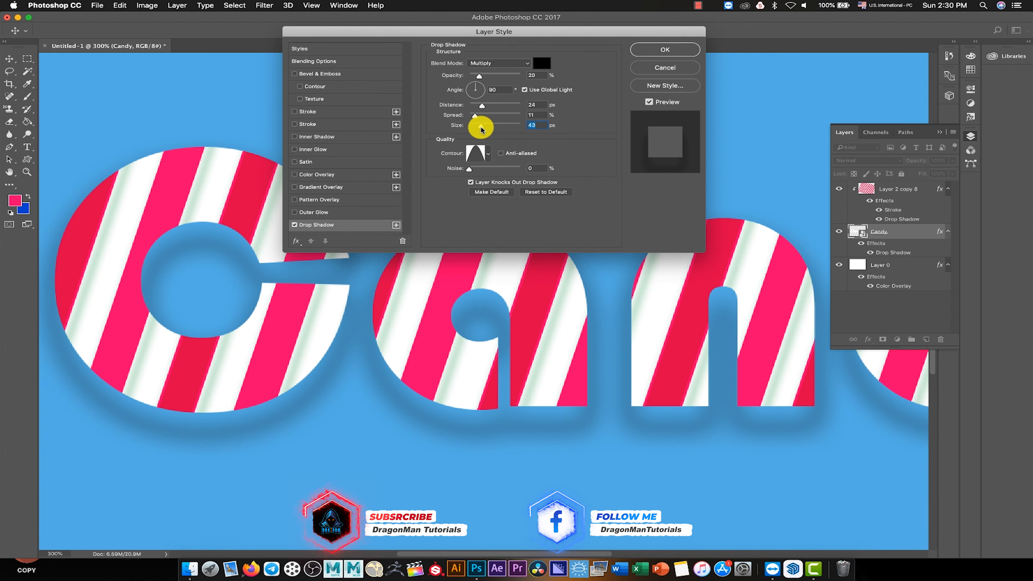
pyautogui.click(485, 154)
pyautogui.click(426, 176)
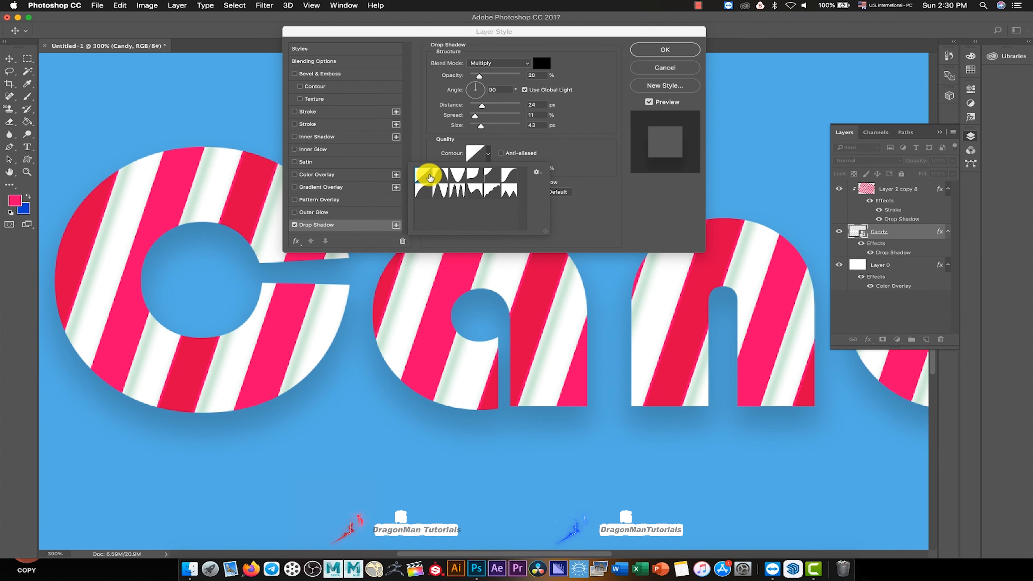
pyautogui.click(583, 152)
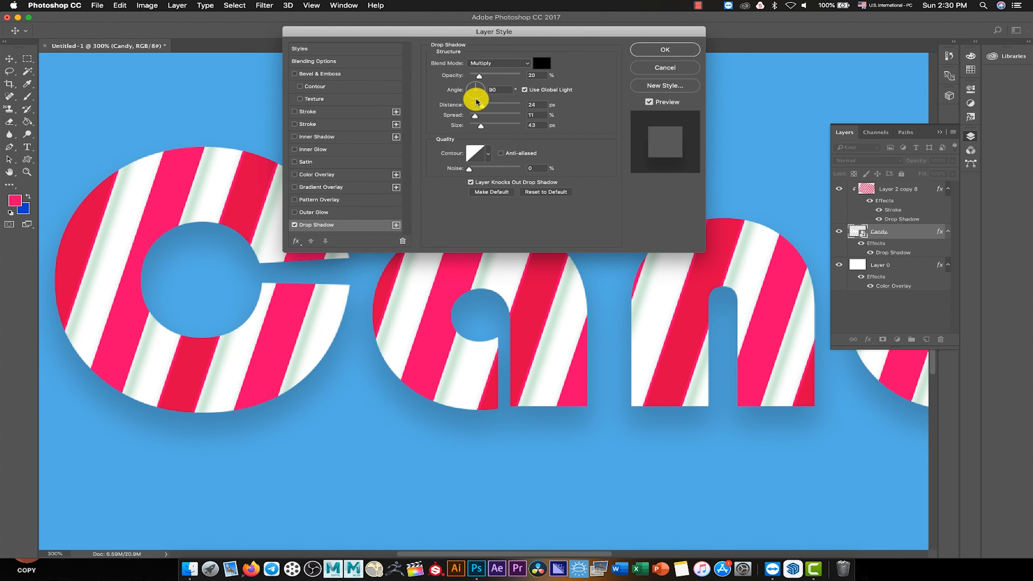
# Set the Candy layer's drop shadow to a 70° angle and 26% opacity
pyautogui.click(477, 86)
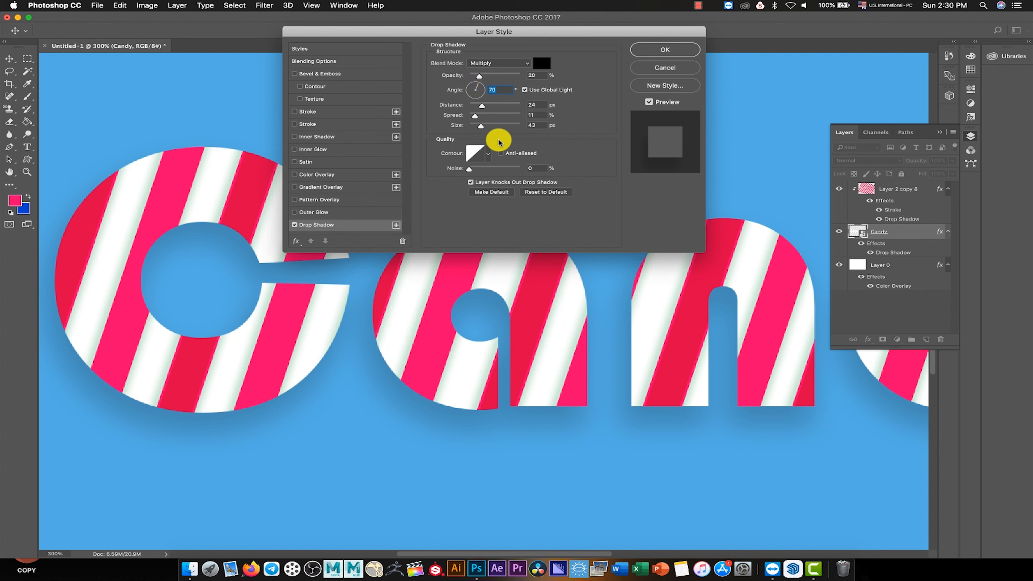
pyautogui.moveTo(479, 78); pyautogui.dragTo(482, 78)
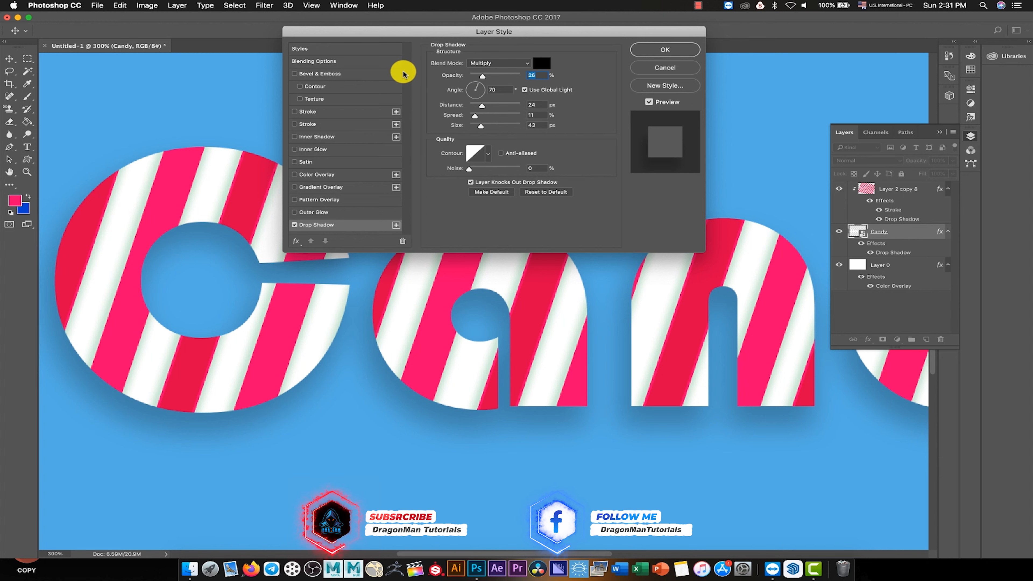
# Add a smooth Inner Bevel to the Candy layer with 138% depth and 36 px size
pyautogui.click(327, 75)
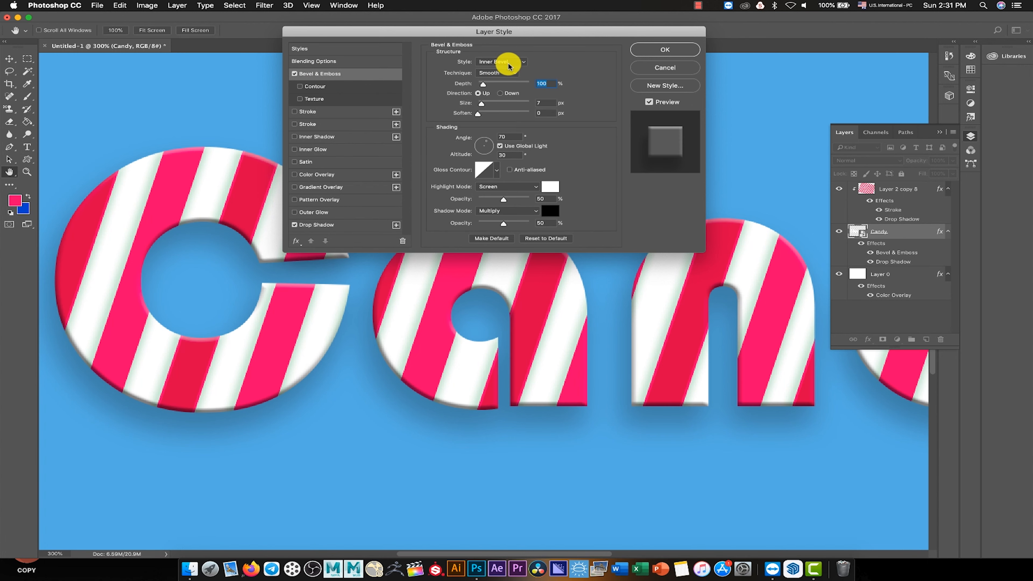
pyautogui.doubleClick(545, 84)
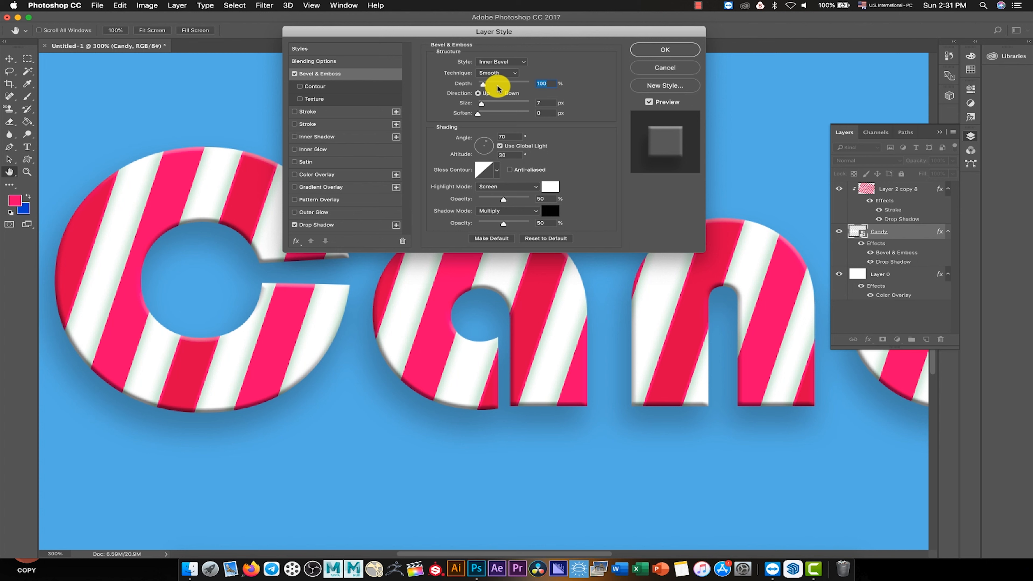
pyautogui.moveTo(484, 86); pyautogui.dragTo(487, 86)
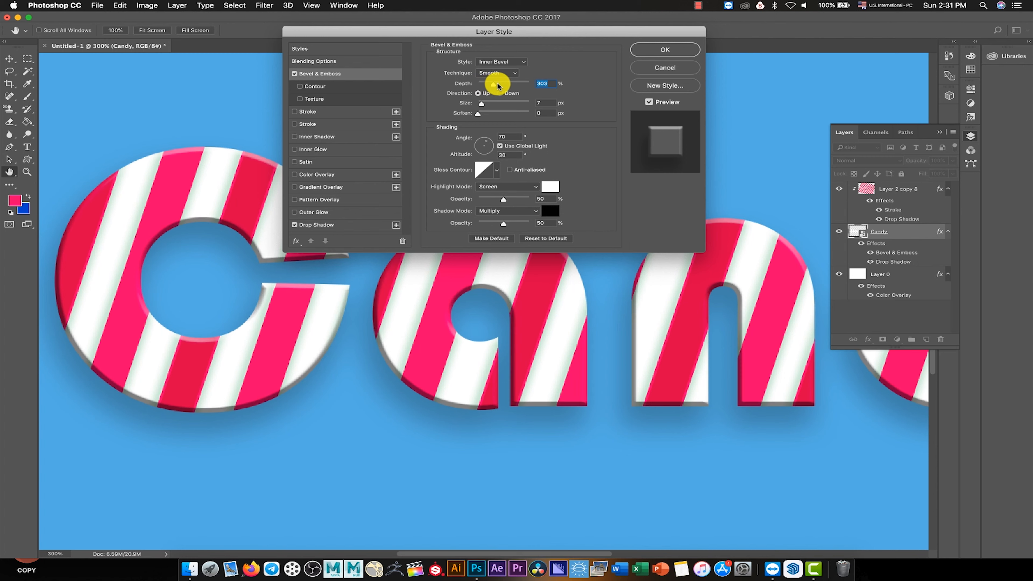
pyautogui.moveTo(488, 84); pyautogui.dragTo(485, 85)
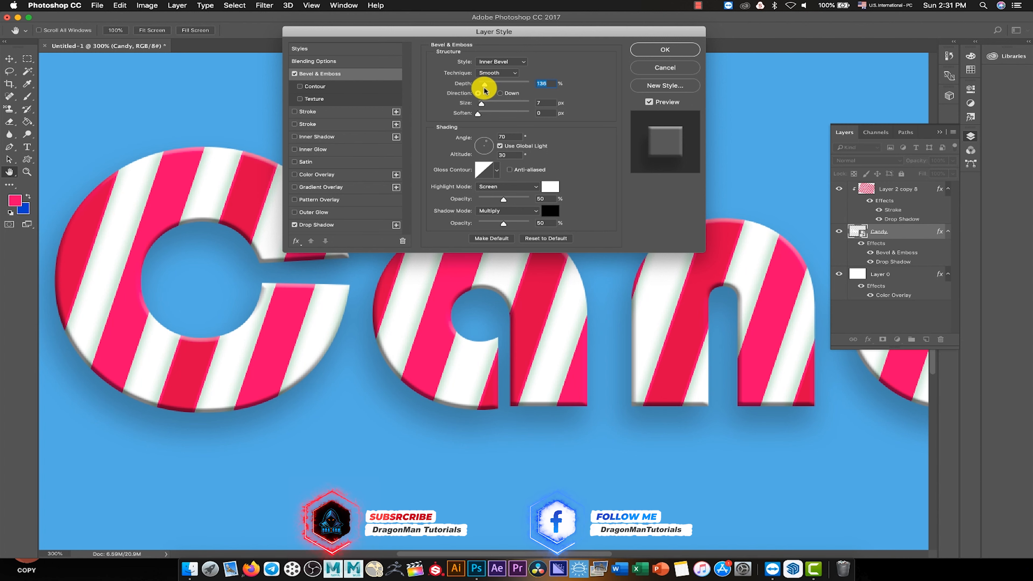
pyautogui.moveTo(483, 105); pyautogui.dragTo(488, 105)
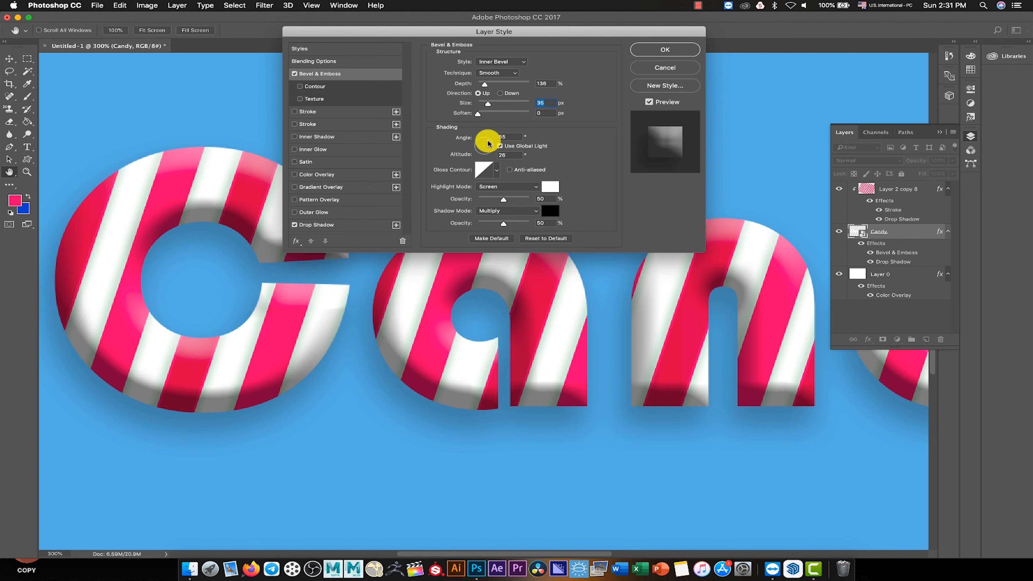
# Set the bevel's shading to a 72° angle, 69° altitude, 100% highlight opacity and 38% shadow opacity
pyautogui.moveTo(486, 144); pyautogui.dragTo(486, 143)
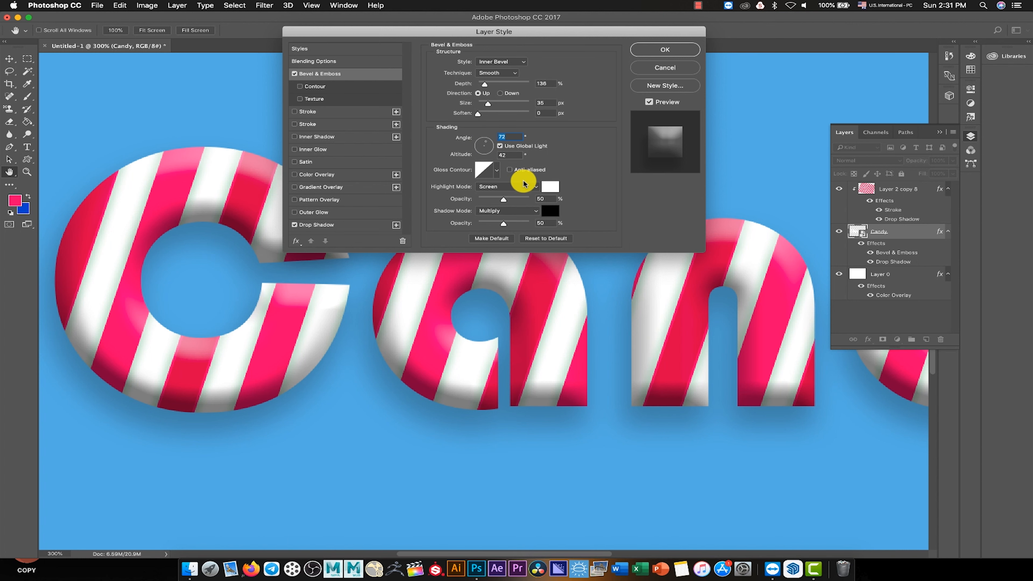
pyautogui.doubleClick(509, 156)
pyautogui.write('69')
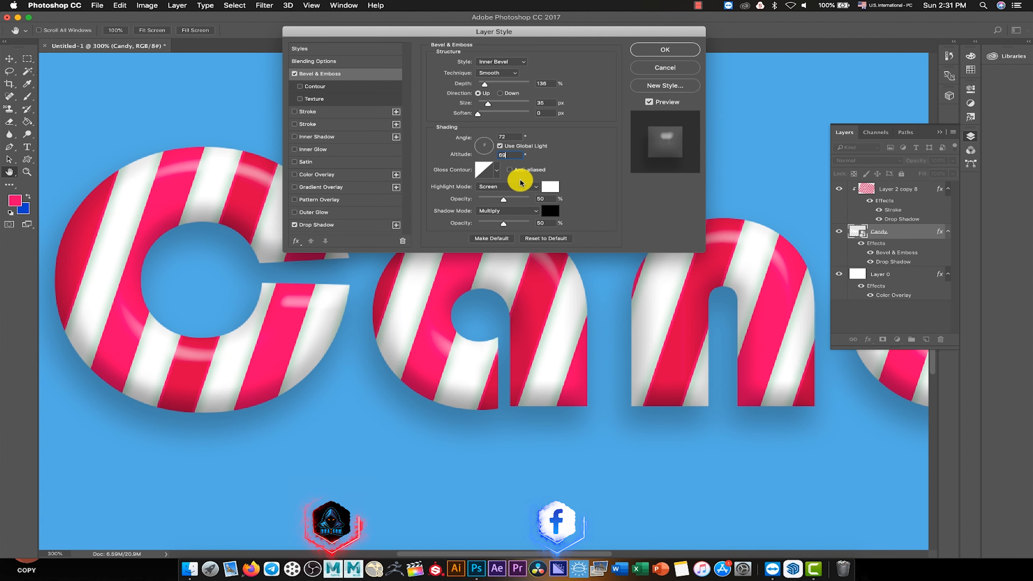
pyautogui.moveTo(503, 200); pyautogui.dragTo(567, 202)
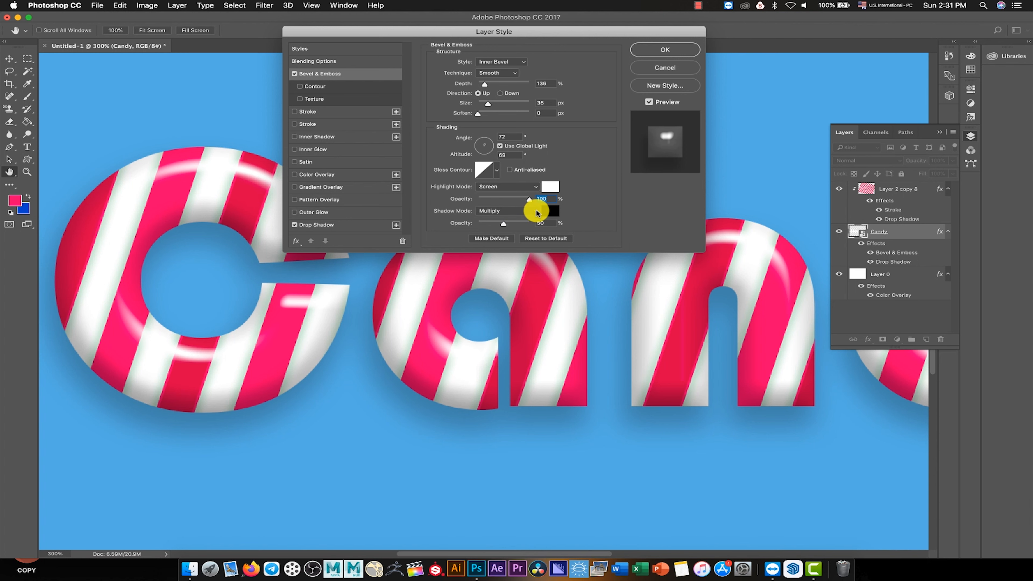
pyautogui.moveTo(501, 224); pyautogui.dragTo(497, 225)
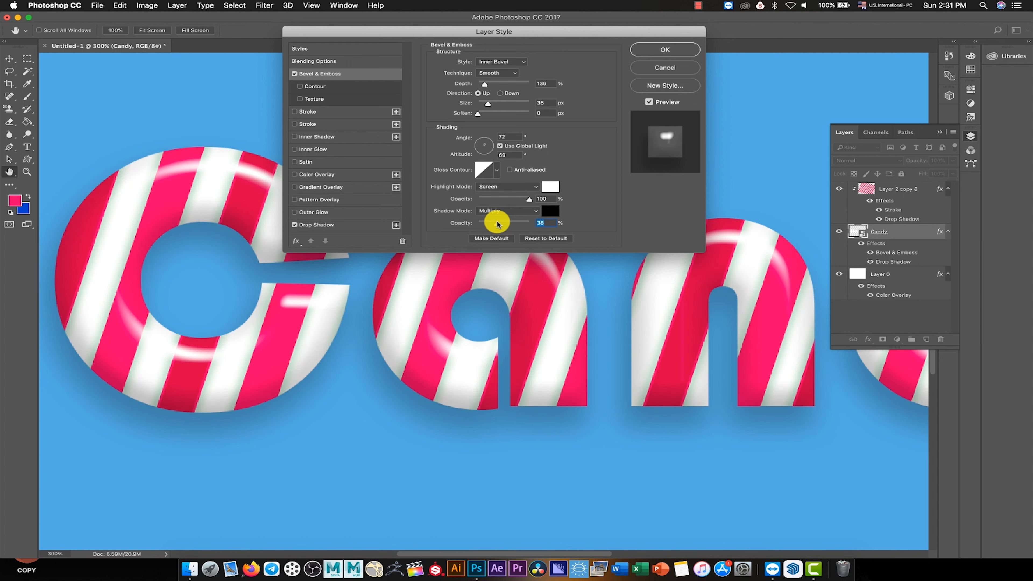
# Set the Candy layer's drop shadow distance to 6 px and its bevel size to 16 px
pyautogui.click(351, 224)
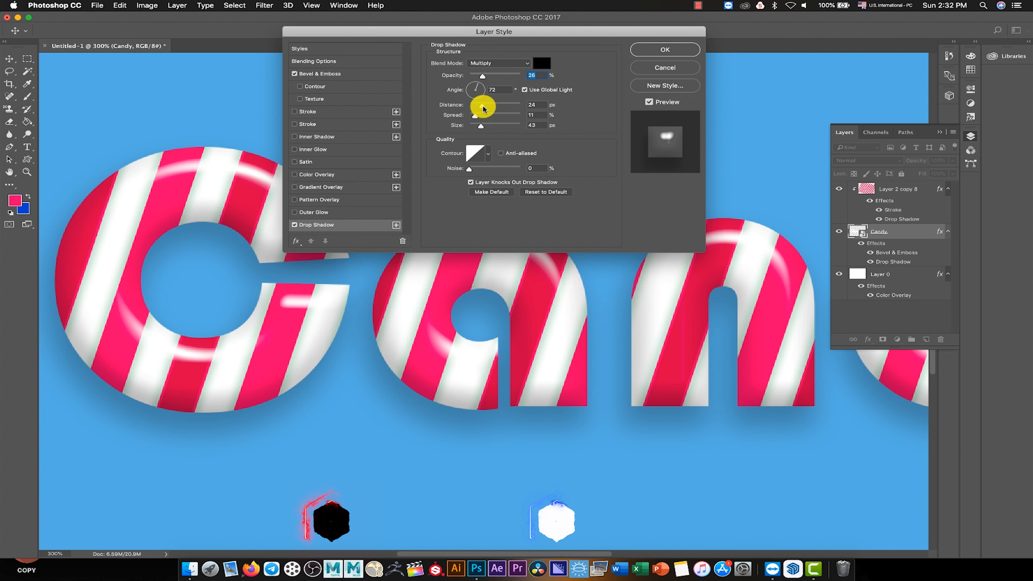
pyautogui.moveTo(481, 107); pyautogui.dragTo(472, 107)
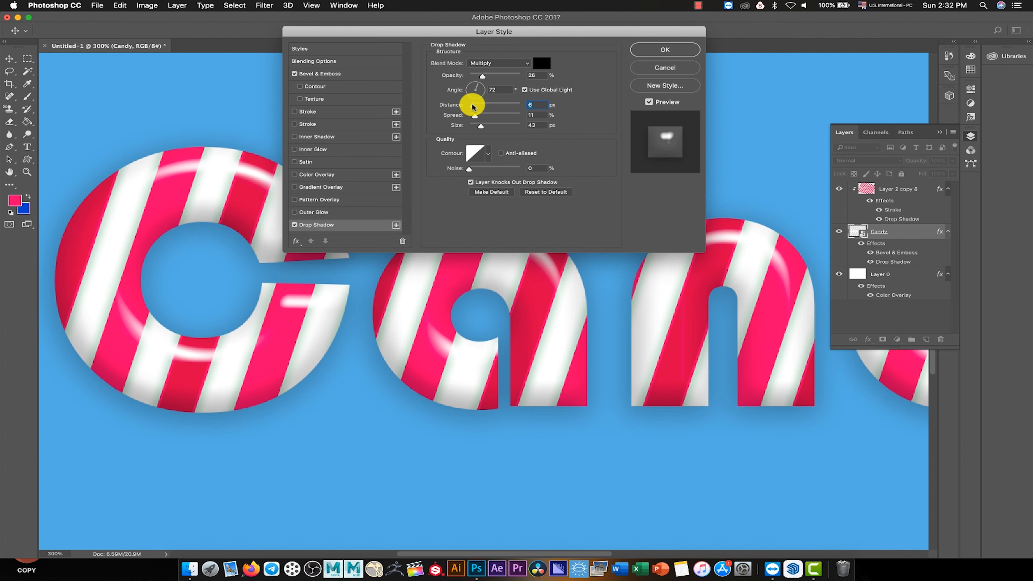
pyautogui.click(350, 61)
pyautogui.click(351, 72)
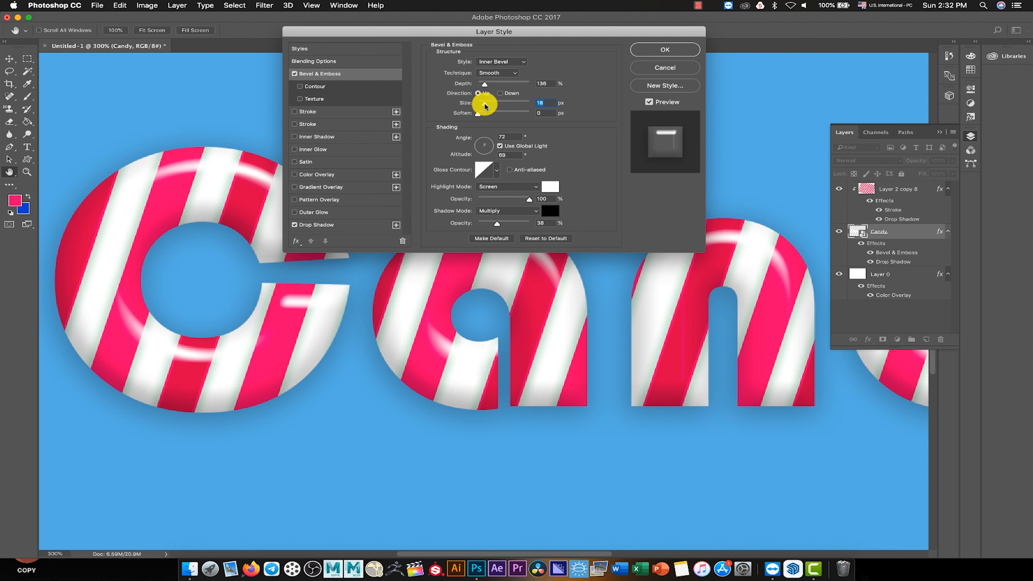
pyautogui.moveTo(485, 106); pyautogui.dragTo(484, 105)
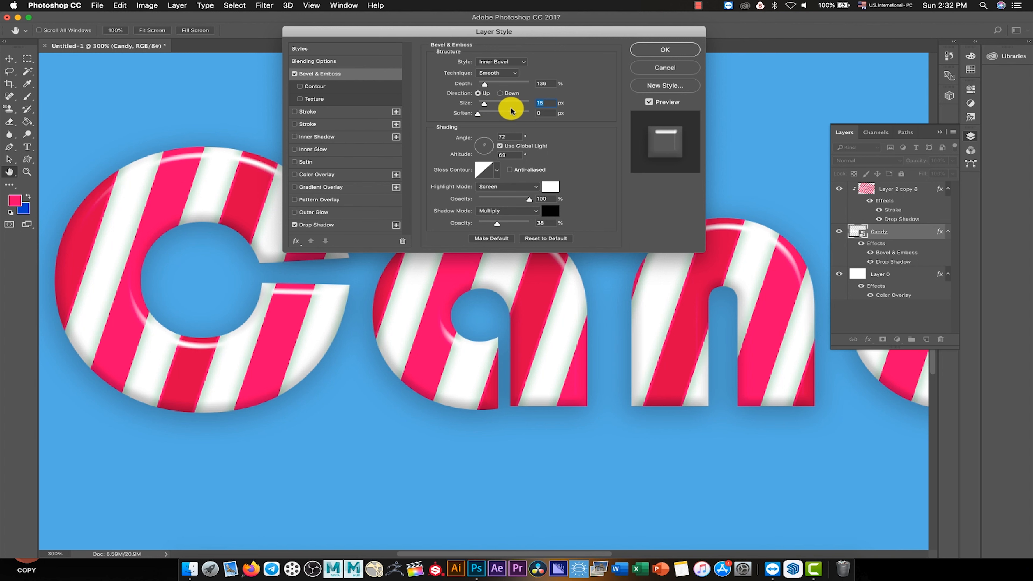
# Set the Candy layer's drop shadow size to 18 px and bevel size to 21 px, and apply the layer style
pyautogui.click(348, 221)
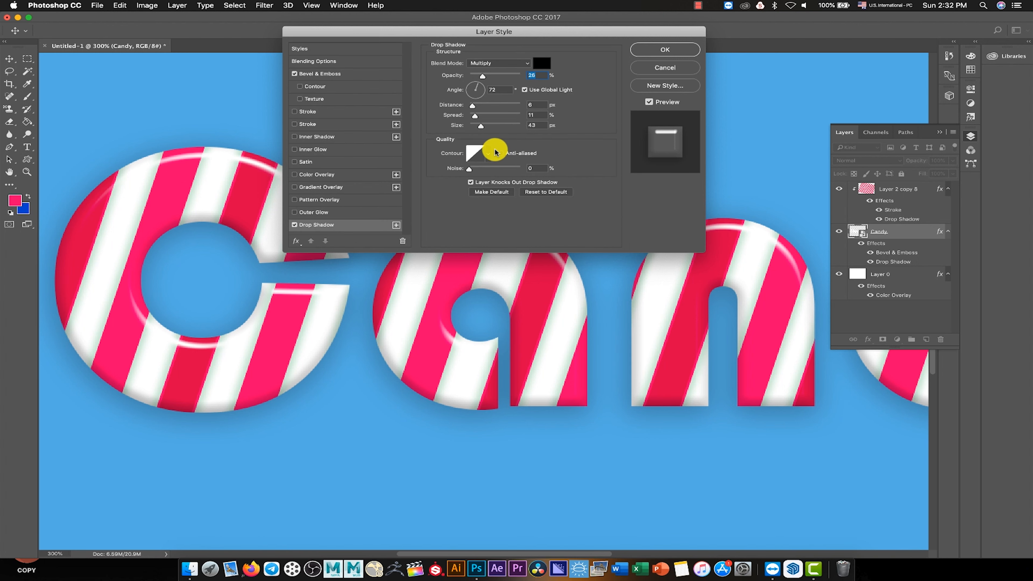
pyautogui.moveTo(476, 127); pyautogui.dragTo(475, 127)
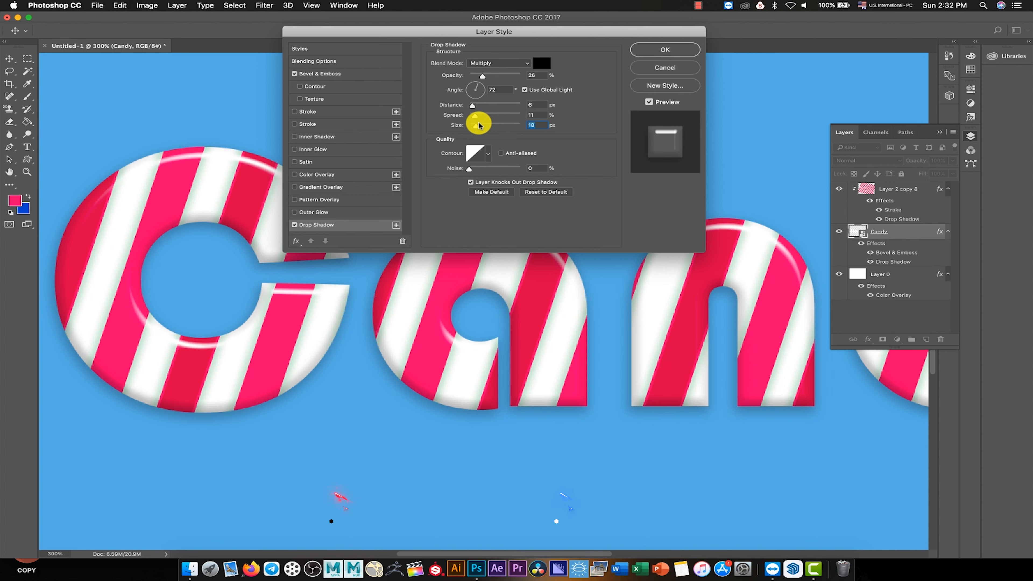
pyautogui.click(330, 74)
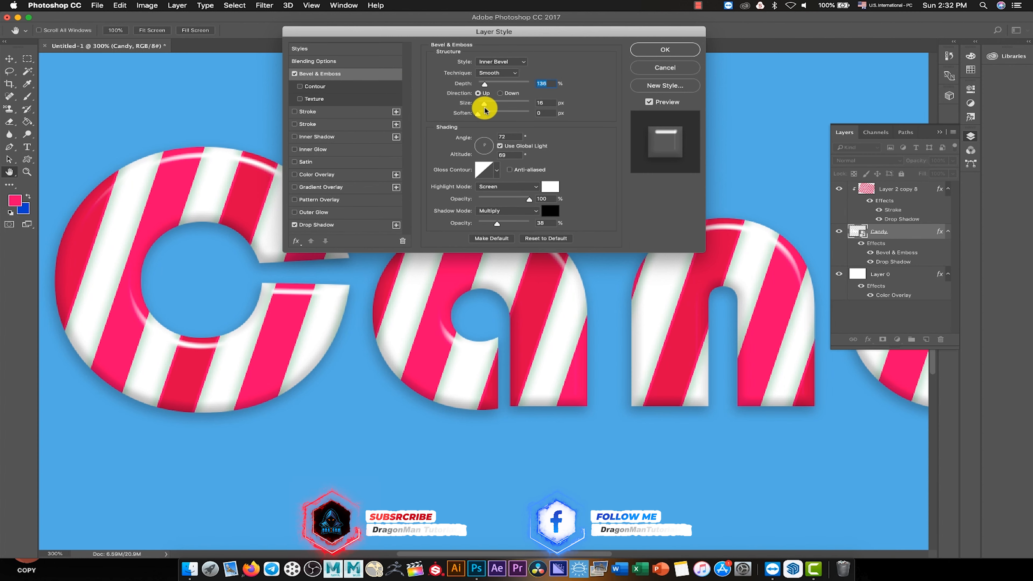
pyautogui.click(485, 114)
pyautogui.moveTo(485, 115)
pyautogui.mouseDown()
pyautogui.moveTo(498, 117)
pyautogui.moveTo(470, 117)
pyautogui.moveTo(486, 106)
pyautogui.mouseUp()
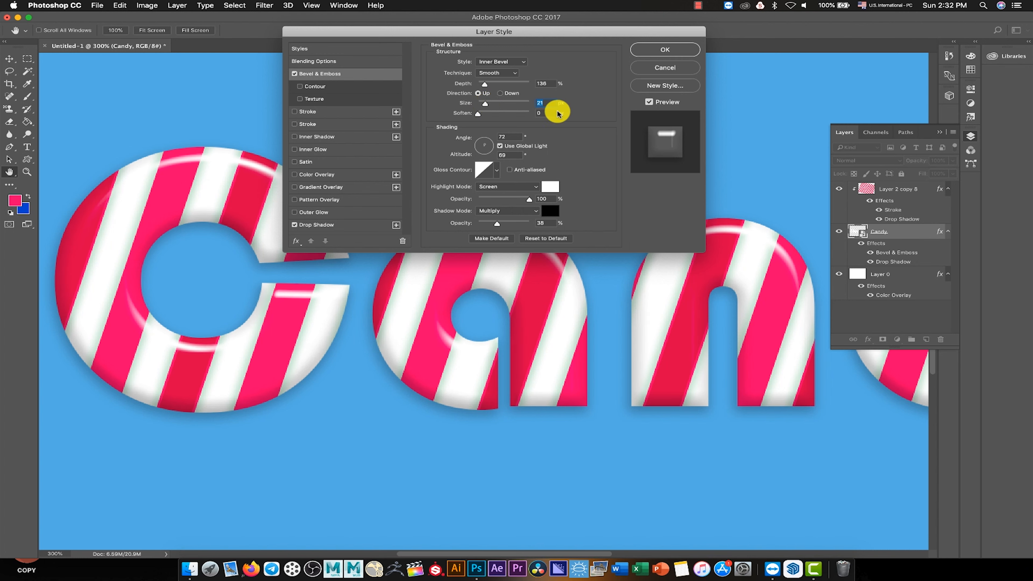
pyautogui.click(652, 50)
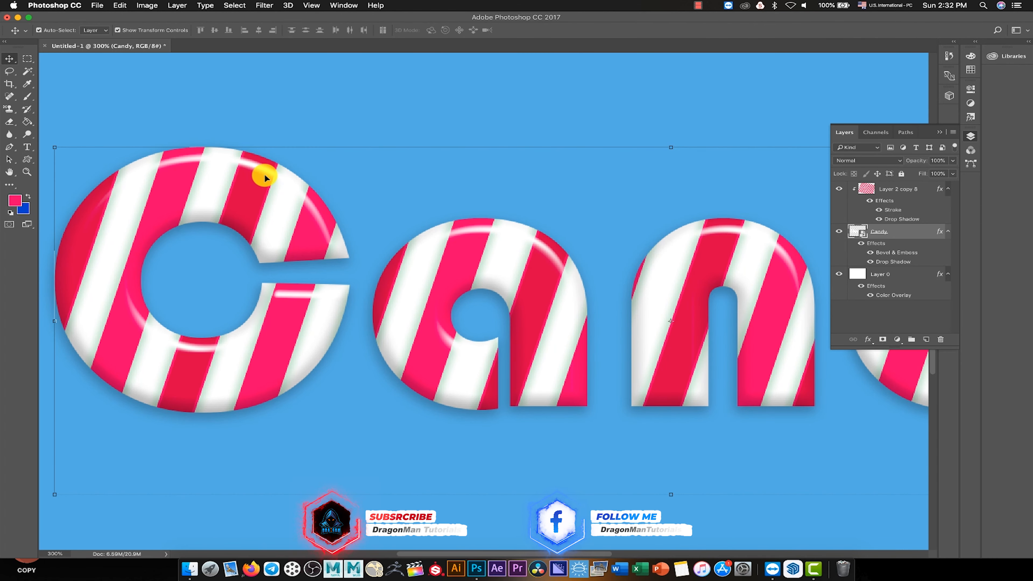
# Fit the whole canvas in view and collapse the Layers panel to inspect the finished Candy text
pyautogui.press('super+0')
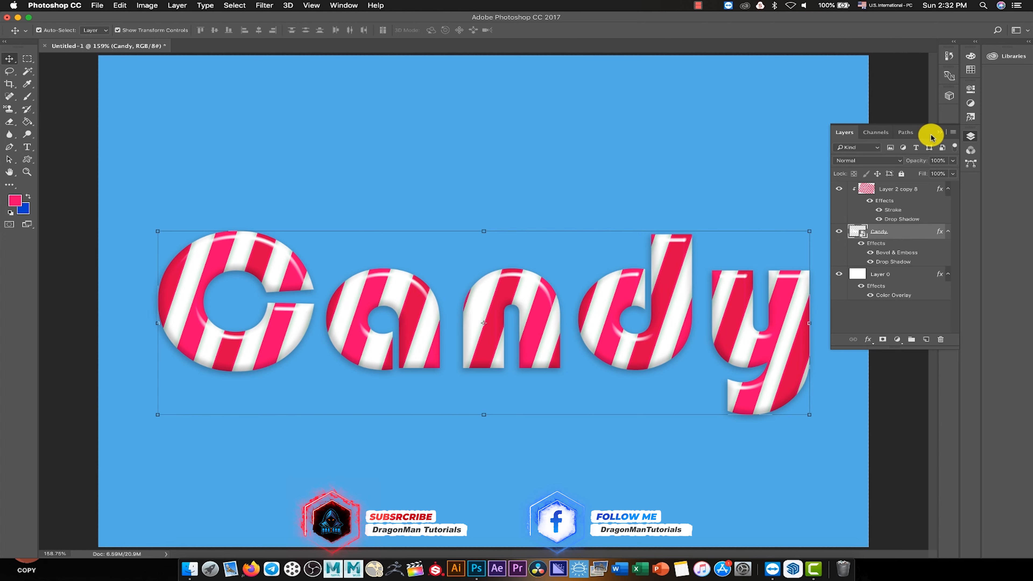
pyautogui.click(939, 132)
pyautogui.press('m')
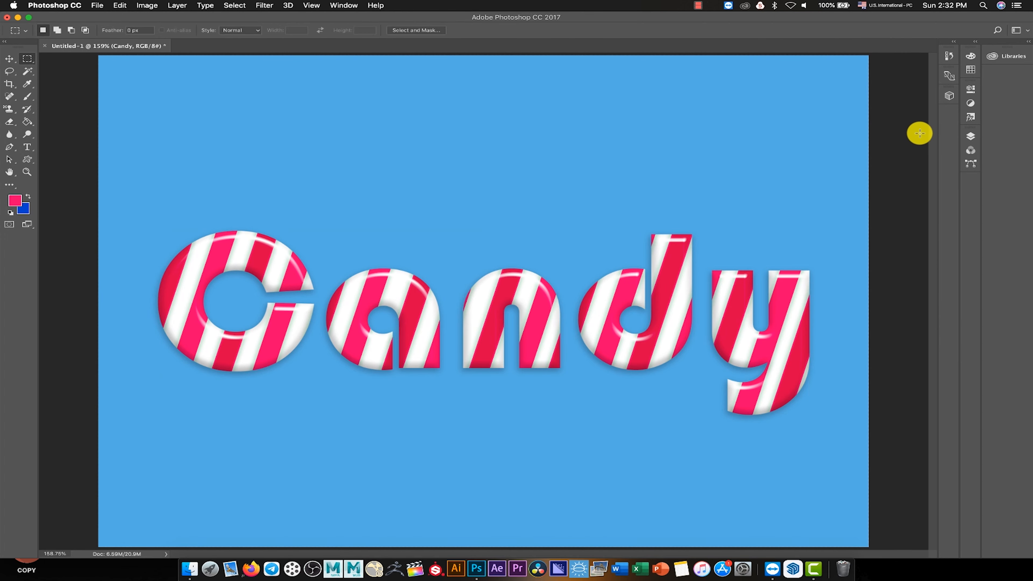
pyautogui.press('v')
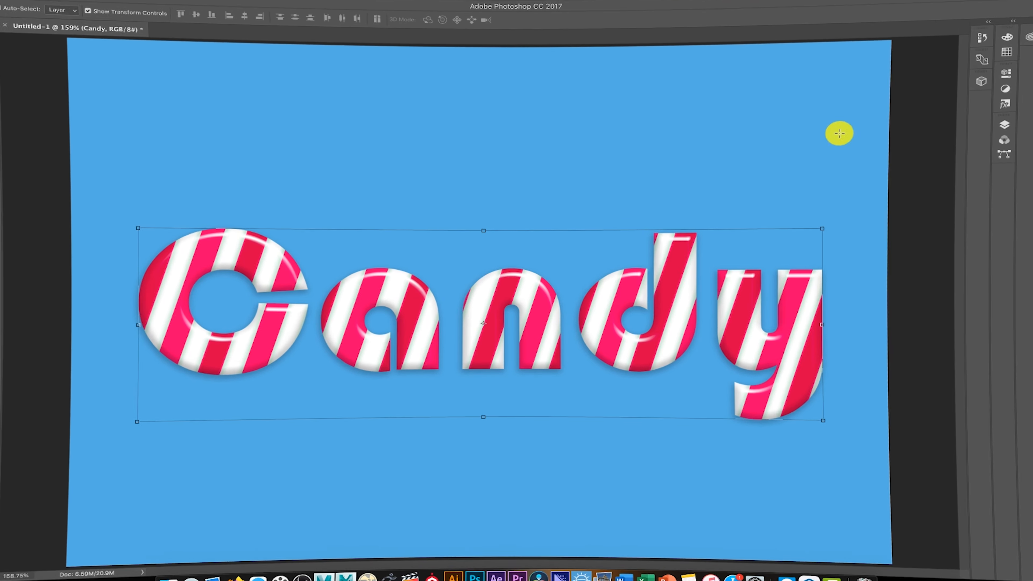